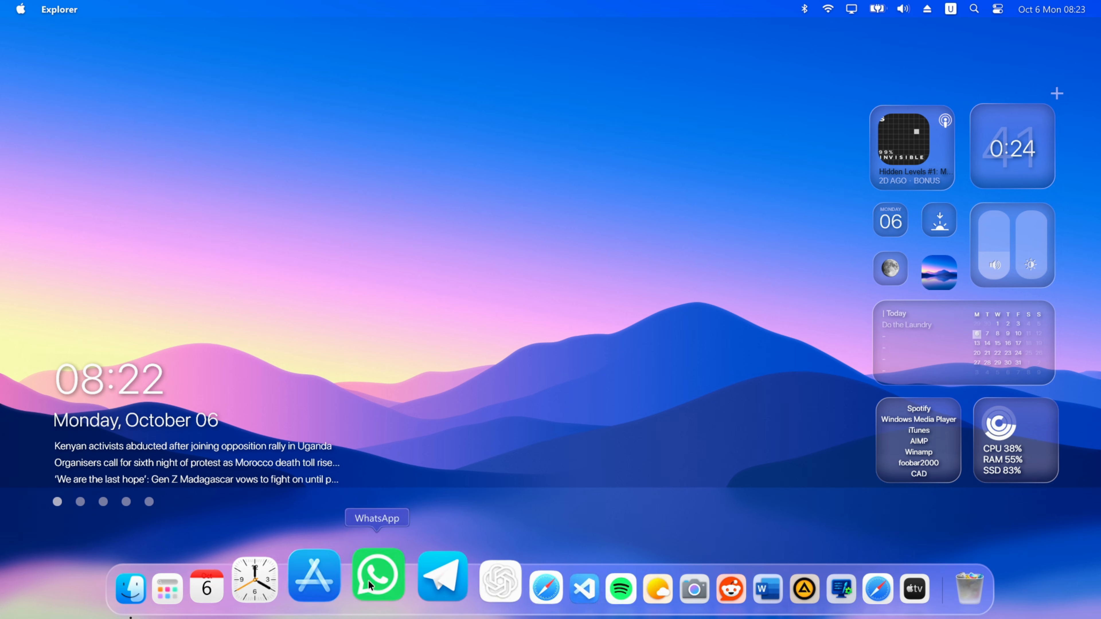
Preview the themed desktop by browsing the file explorer's Home page, minimizing its window, and opening the Display options in the control center
click(189, 580)
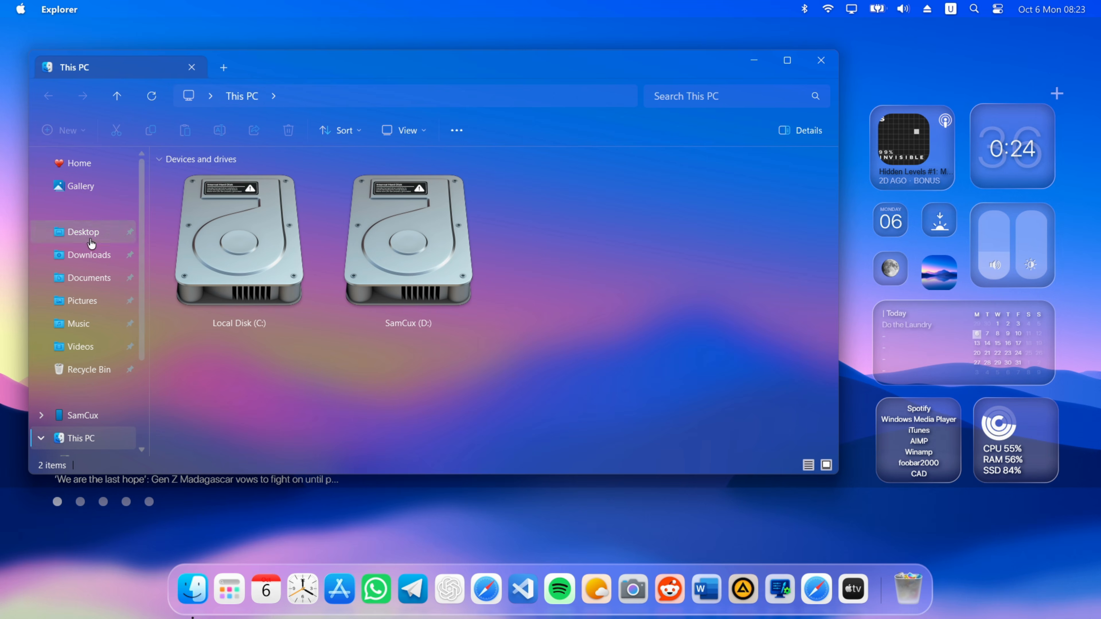
click(79, 164)
click(755, 62)
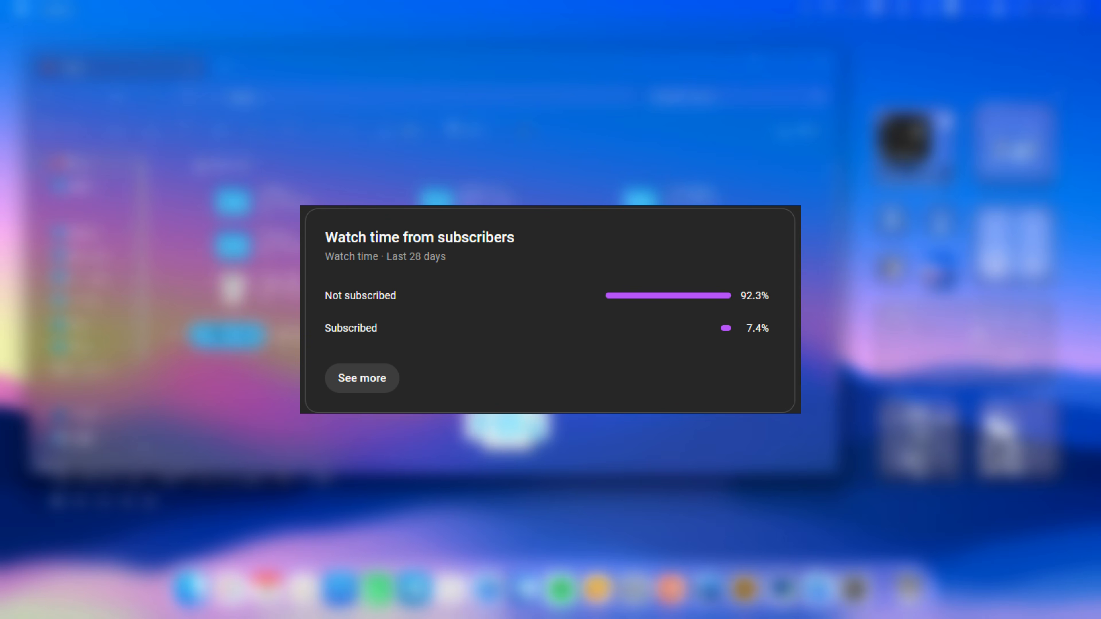
click(756, 62)
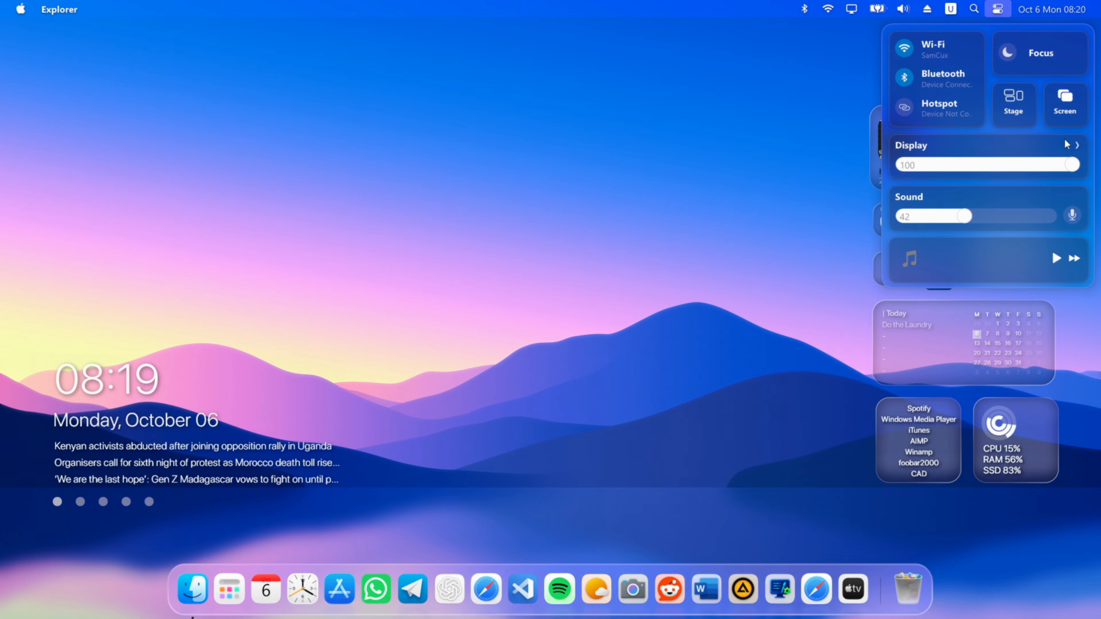
click(1067, 144)
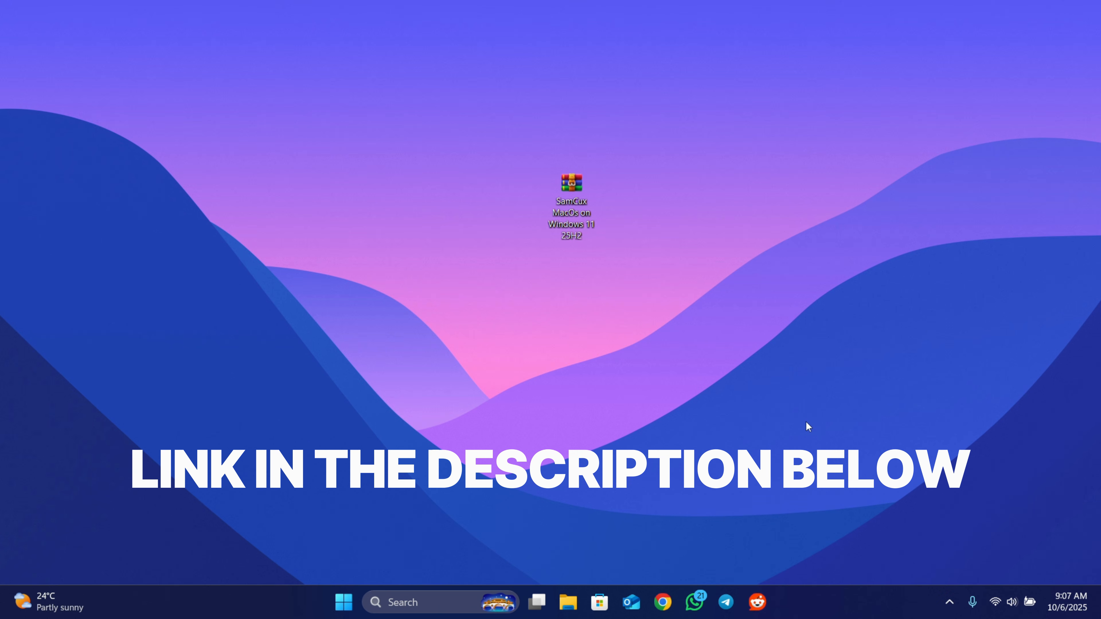
Extract the "SamCux MacOs on Windows 11 25H2" archive on the desktop into a folder of the same name with WinRAR
right_click(583, 195)
mouse_move(654, 185)
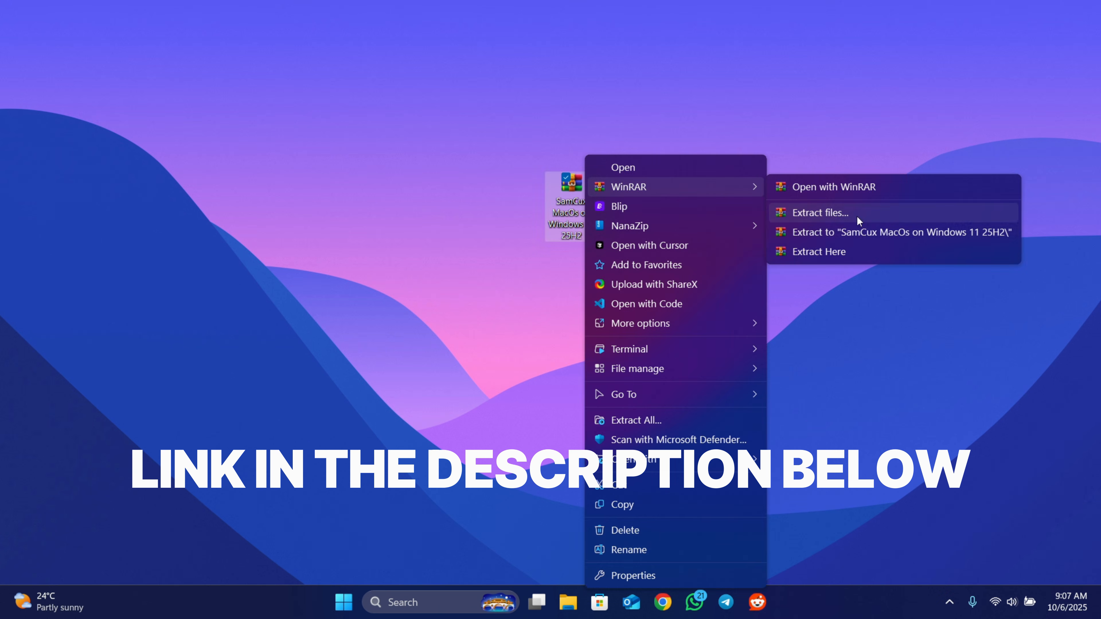
click(918, 232)
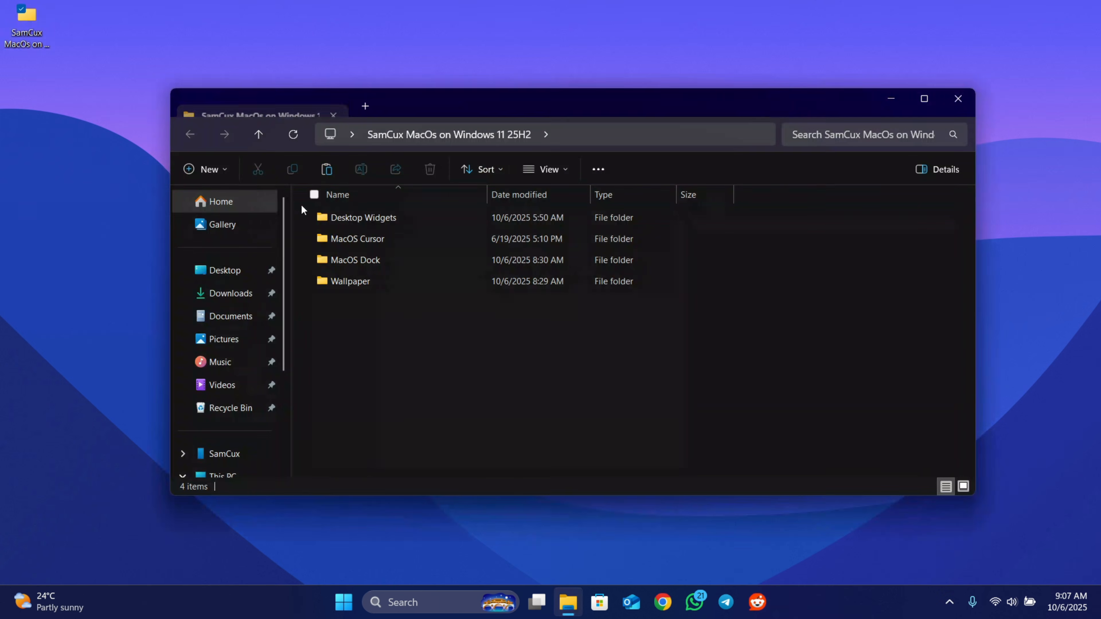
Open the MacOS Dock folder from the extracted files and extract the MyDockFinder archive into its own folder with WinRAR
drag(371, 357, 365, 213)
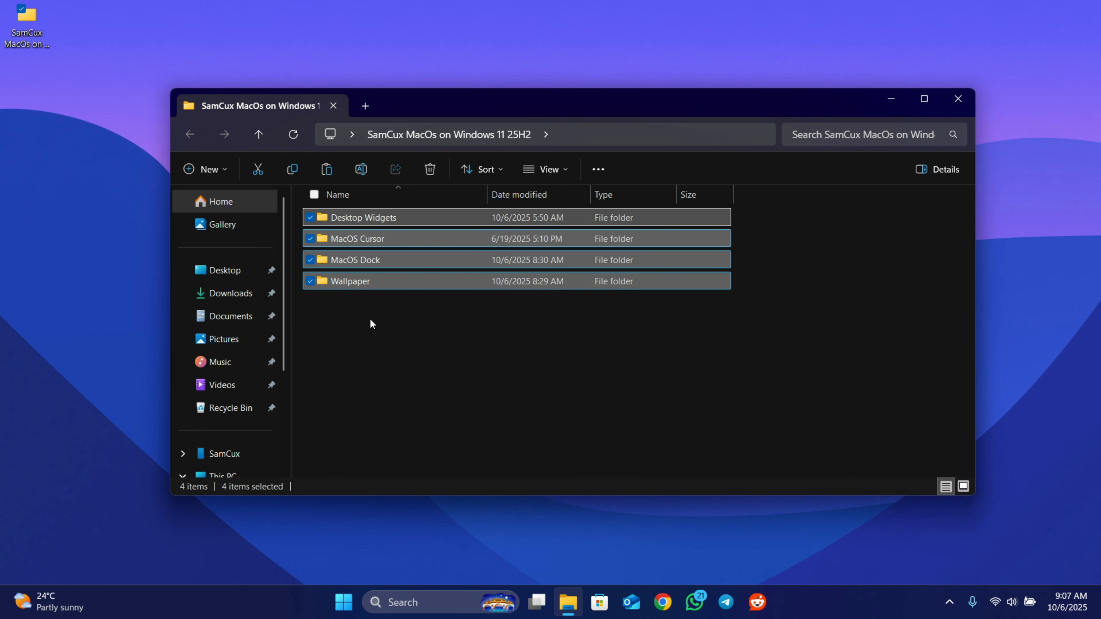
click(363, 261)
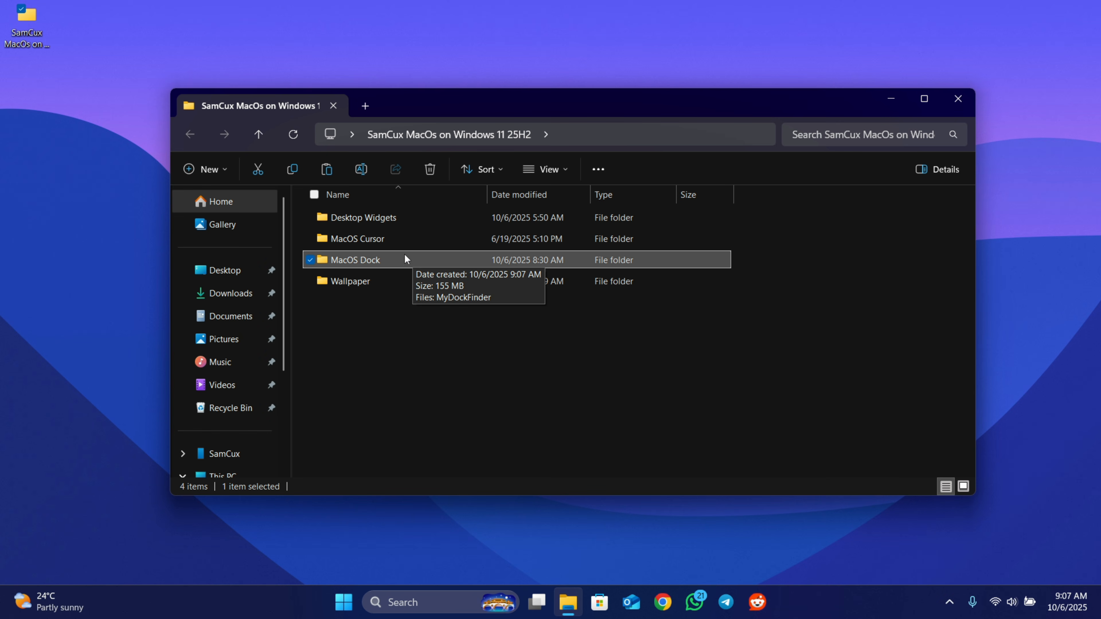
double_click(407, 255)
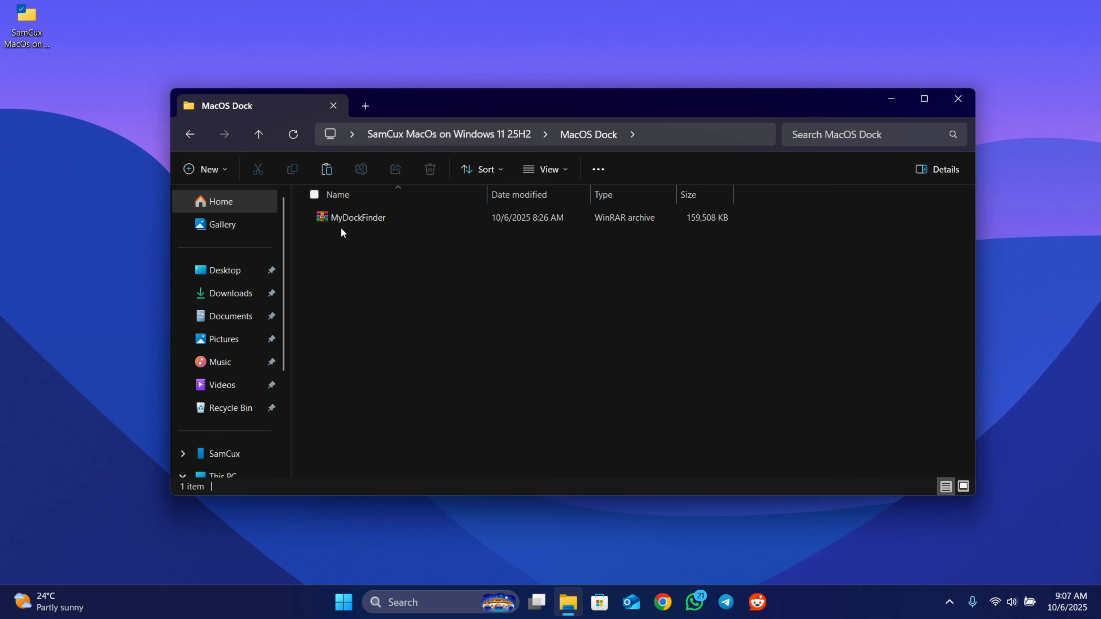
click(358, 218)
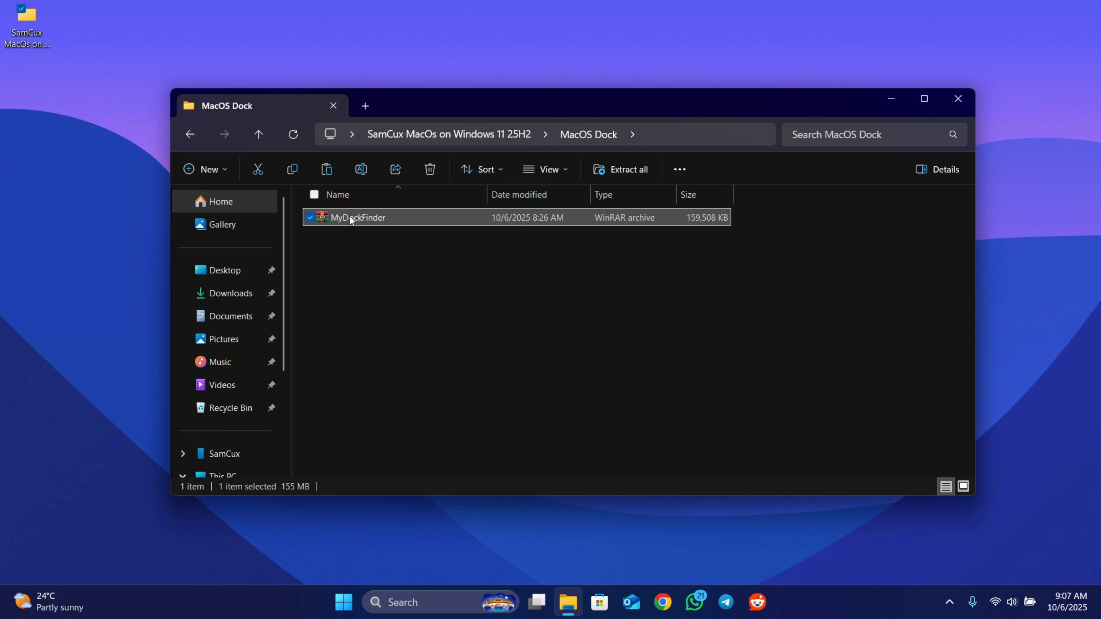
right_click(368, 216)
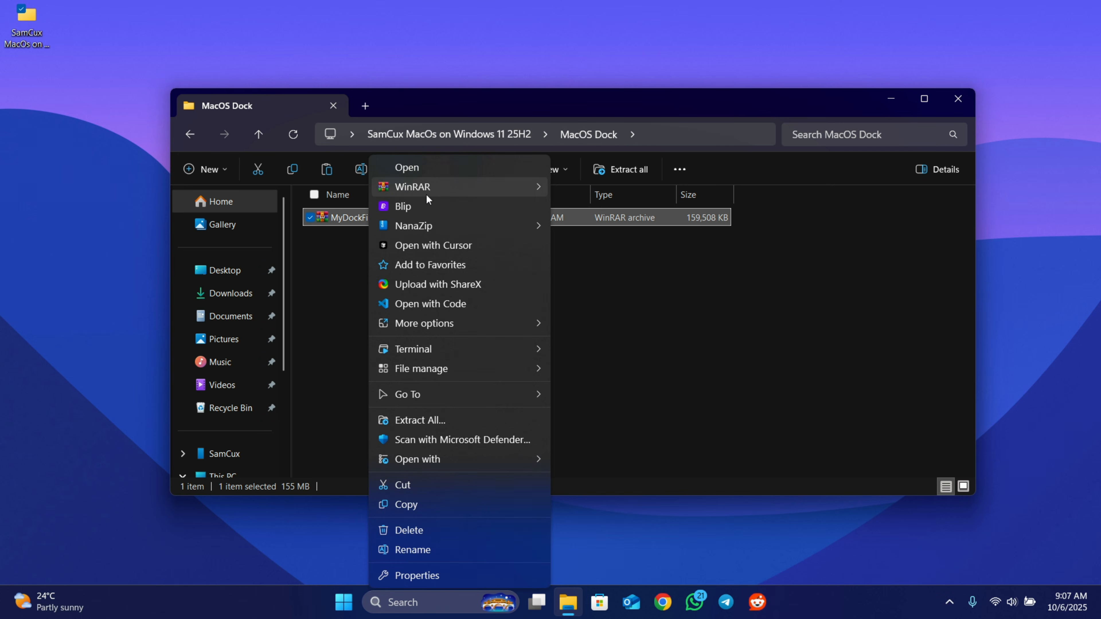
mouse_move(462, 191)
click(616, 234)
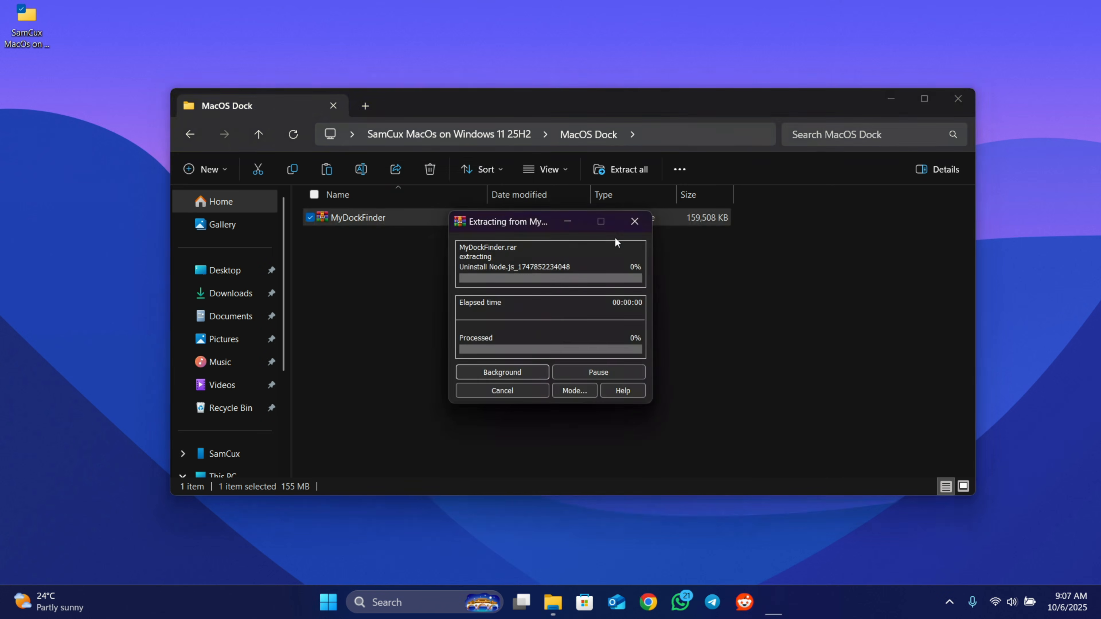
Move the extracted MyDockFinder folder to the root of Local Disk (C:)
click(371, 239)
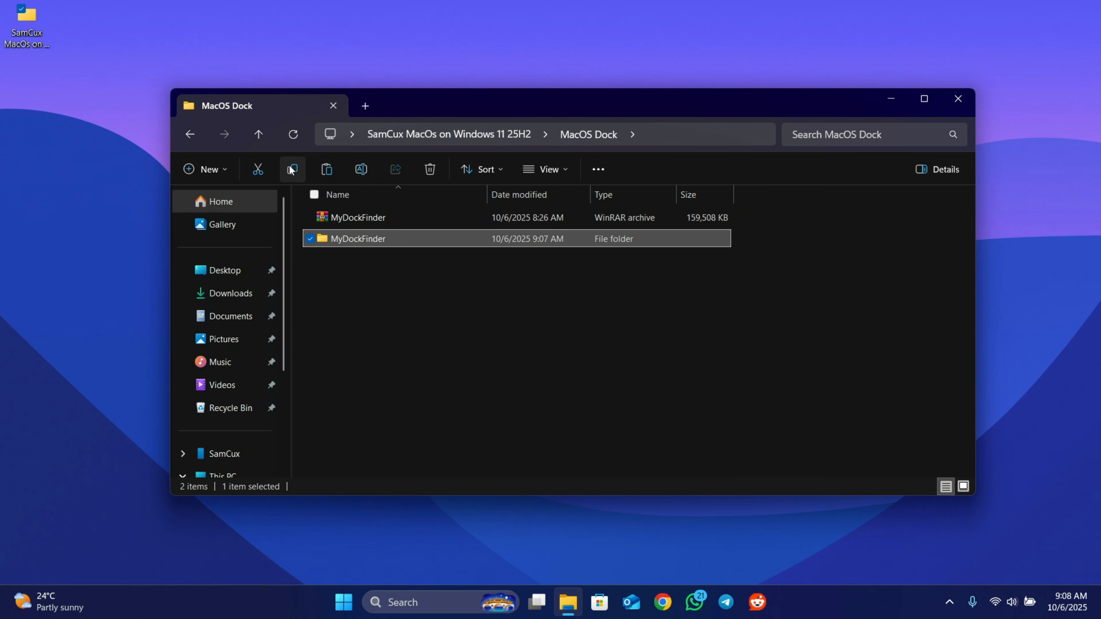
click(259, 169)
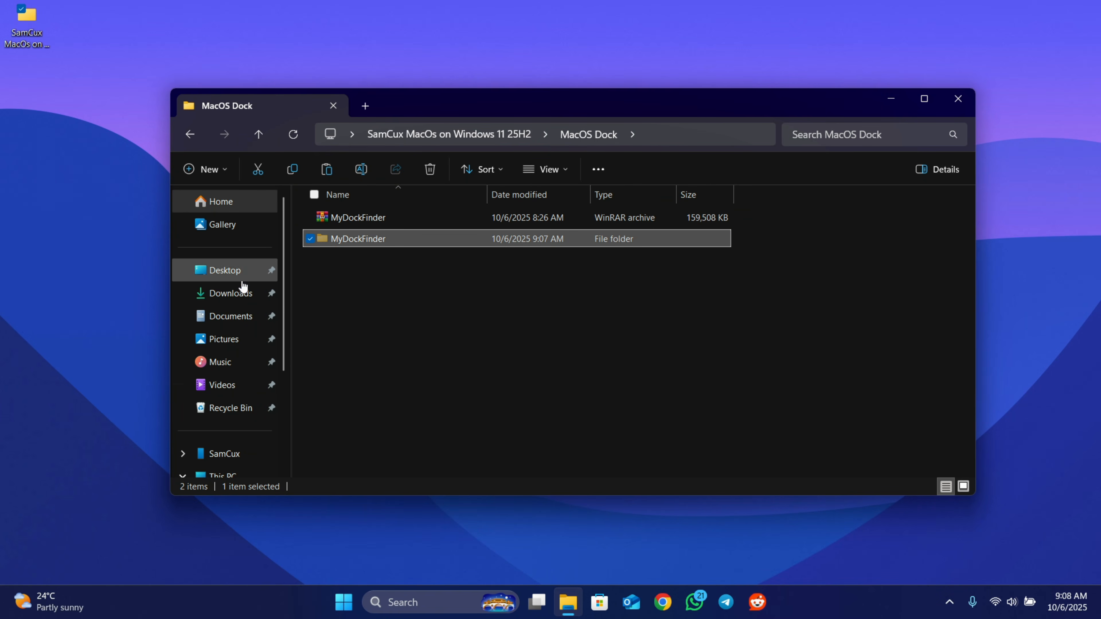
scroll(251, 282, down, 3)
click(241, 357)
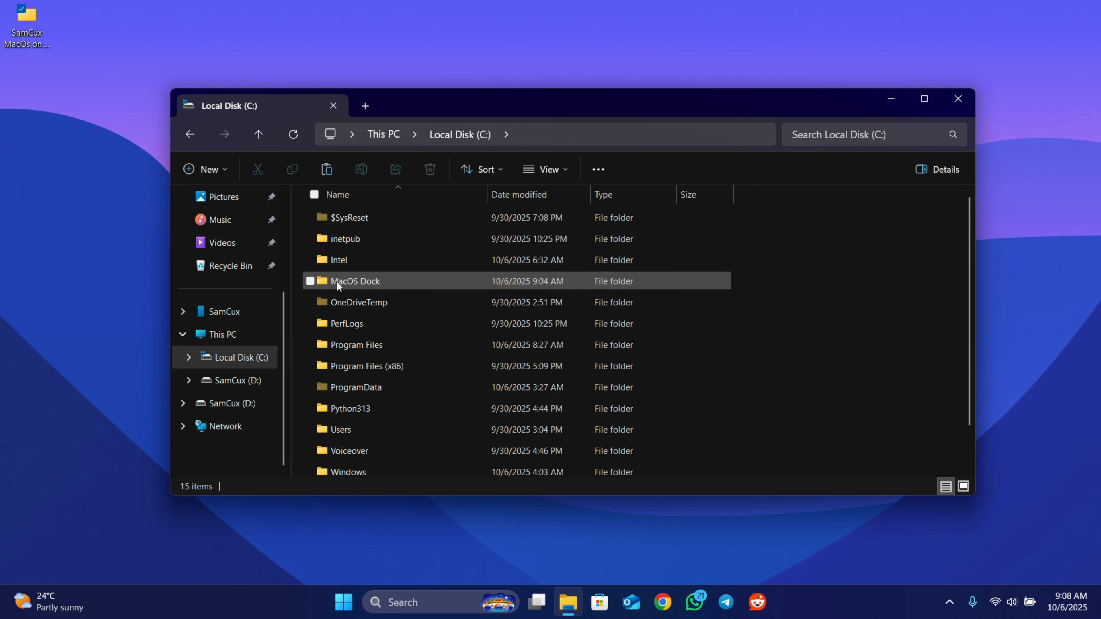
click(325, 171)
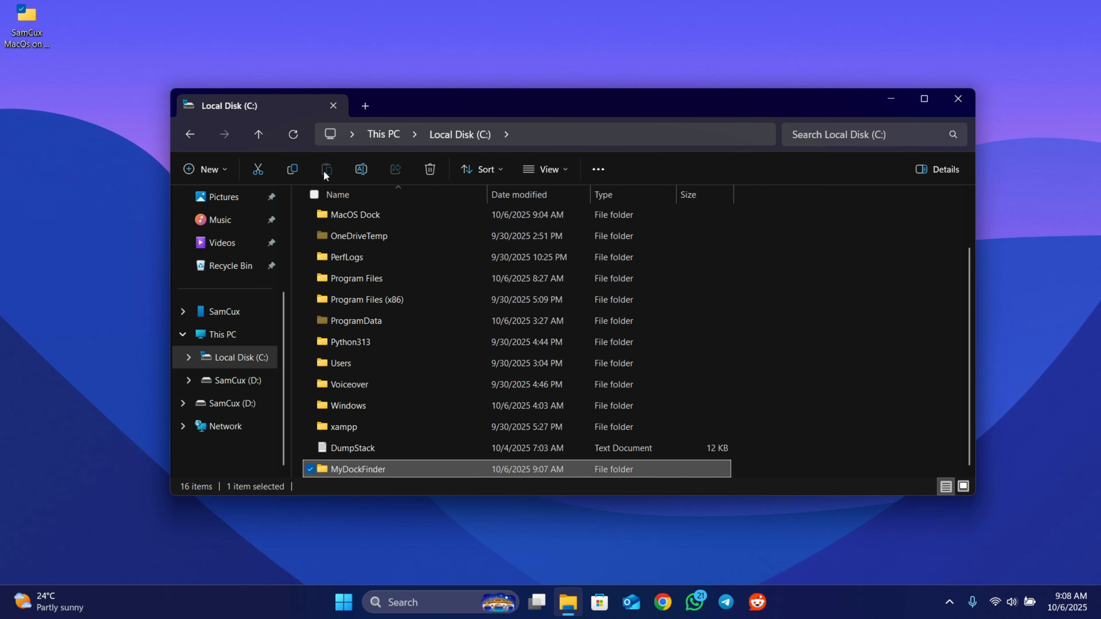
Run the Dock_64 application from the inner MyDockFinder folder on the C: drive, and close the file explorer window
double_click(384, 468)
double_click(378, 221)
scroll(451, 256, down, 4)
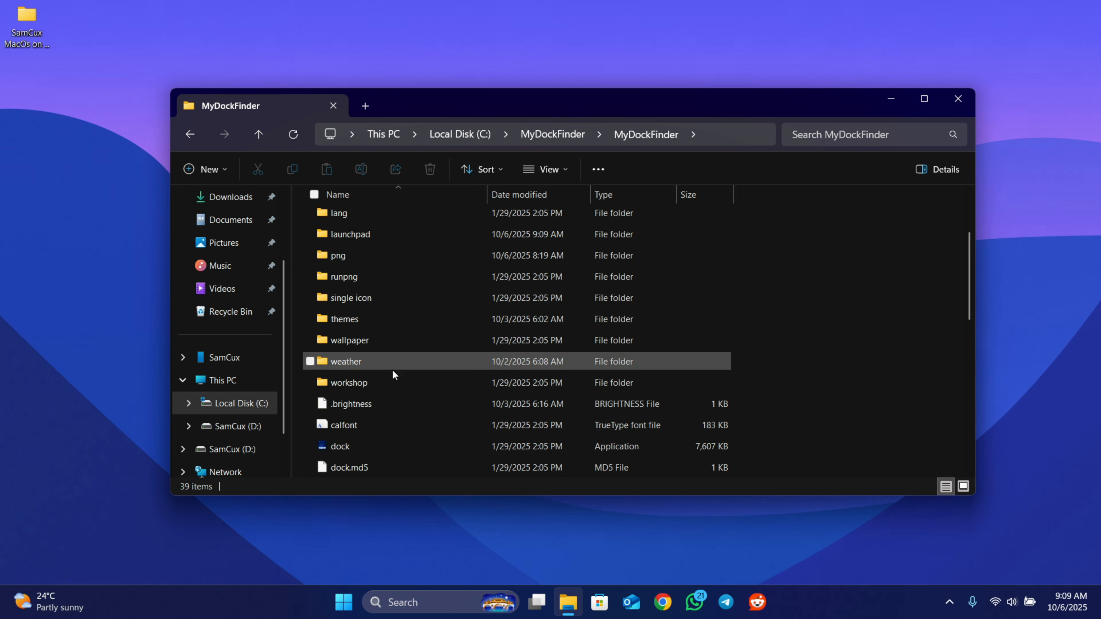
scroll(382, 377, down, 3)
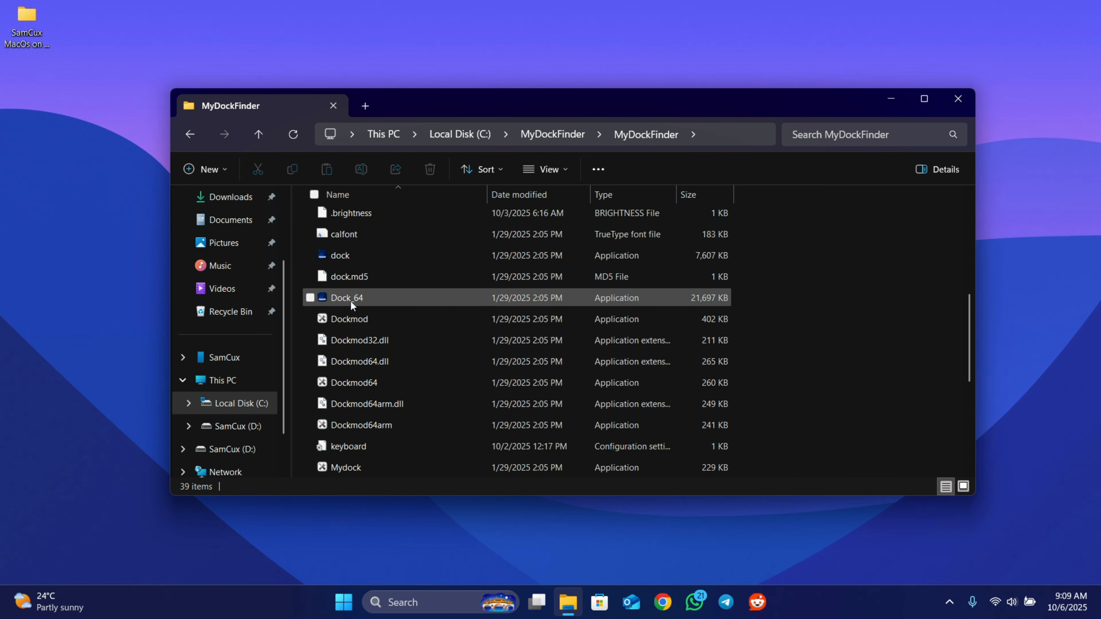
click(393, 297)
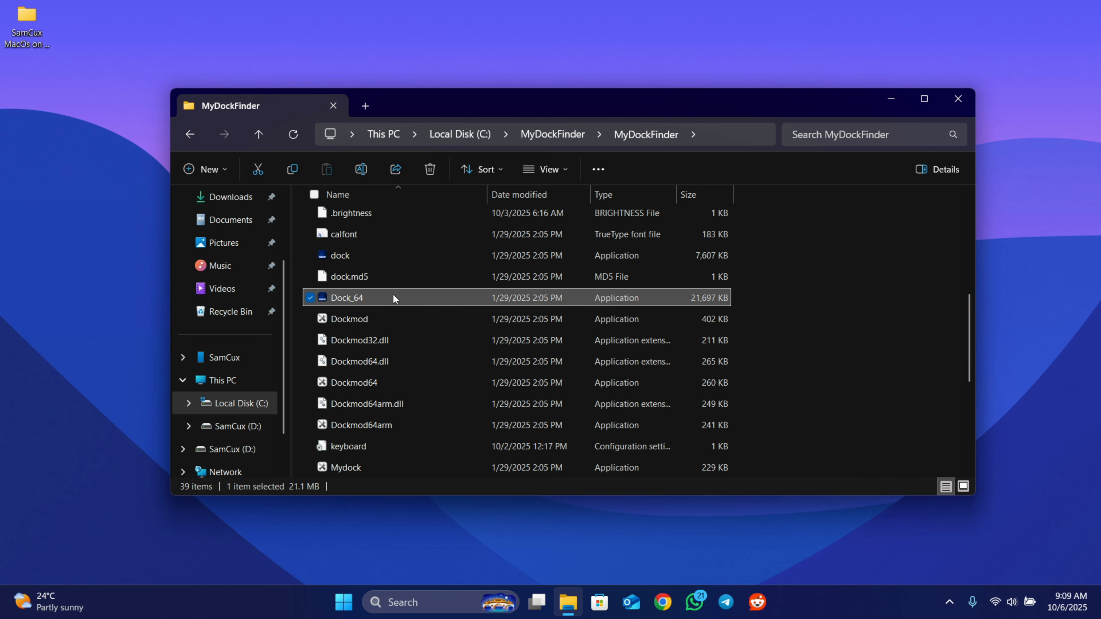
double_click(393, 298)
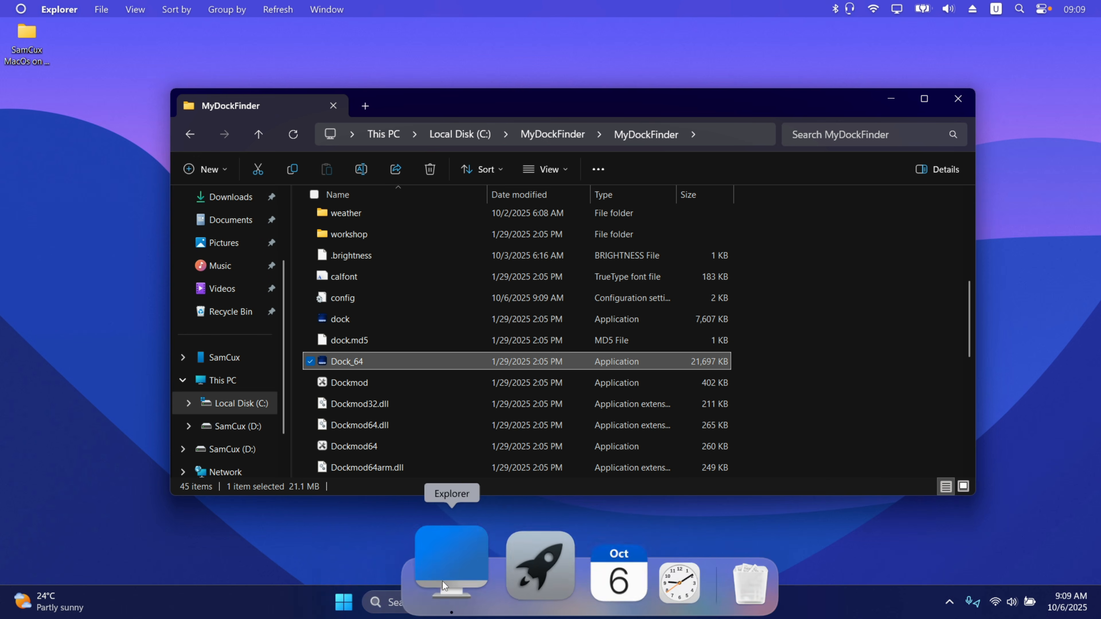
click(958, 99)
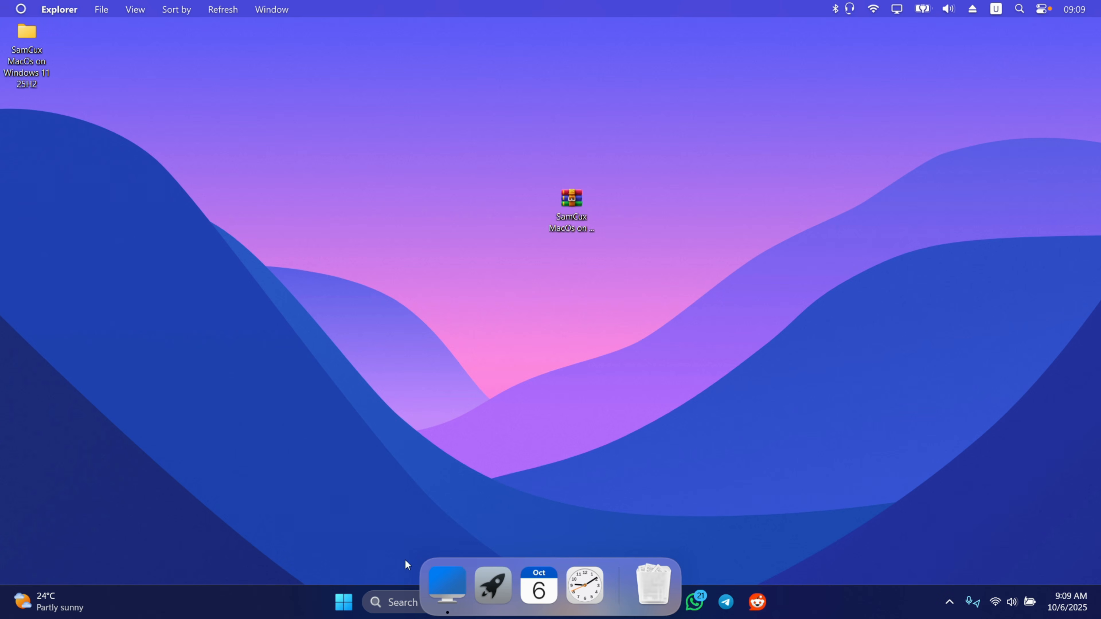
Restore the dock layout backup 2025-10-6 8_25_14 in the dock's Advanced preferences and restart the dock
right_click(619, 584)
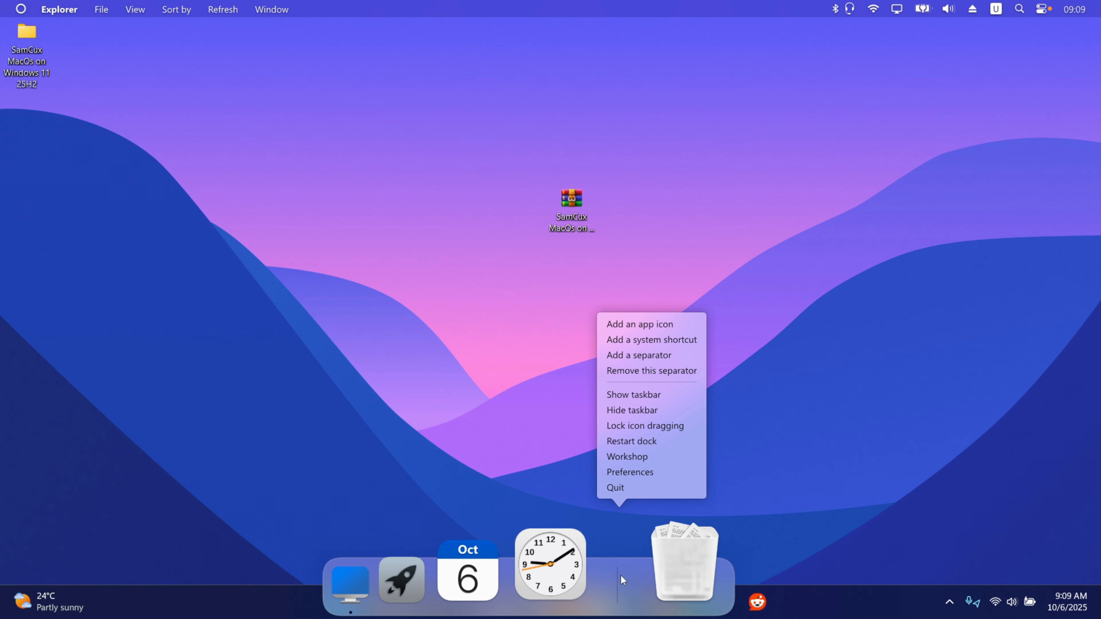
click(652, 469)
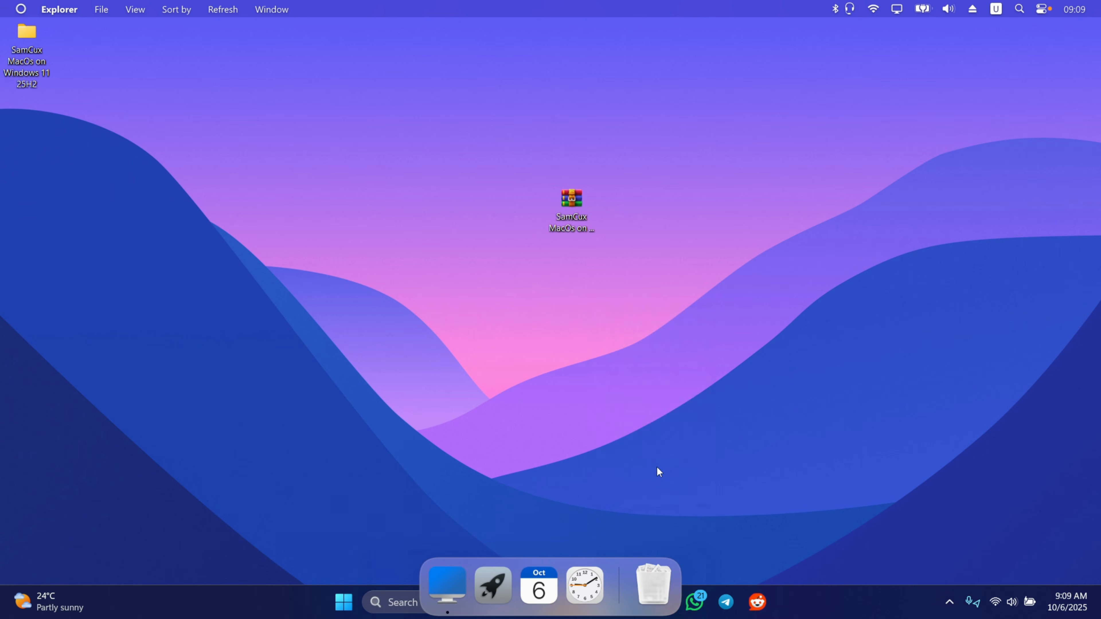
click(378, 415)
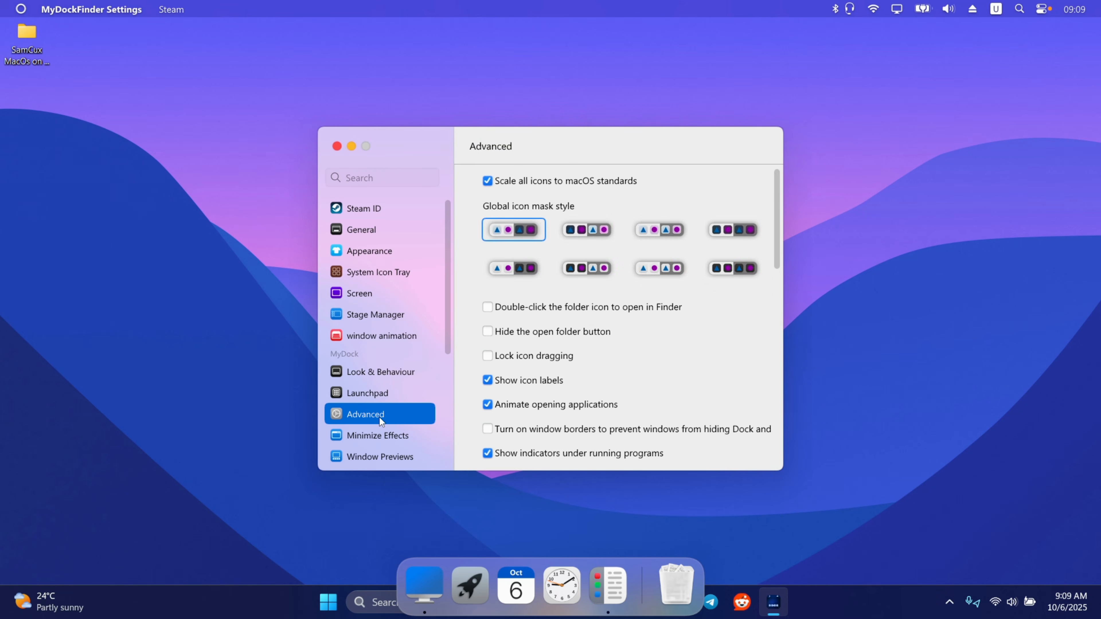
scroll(582, 358, down, 5)
scroll(582, 358, down, 10)
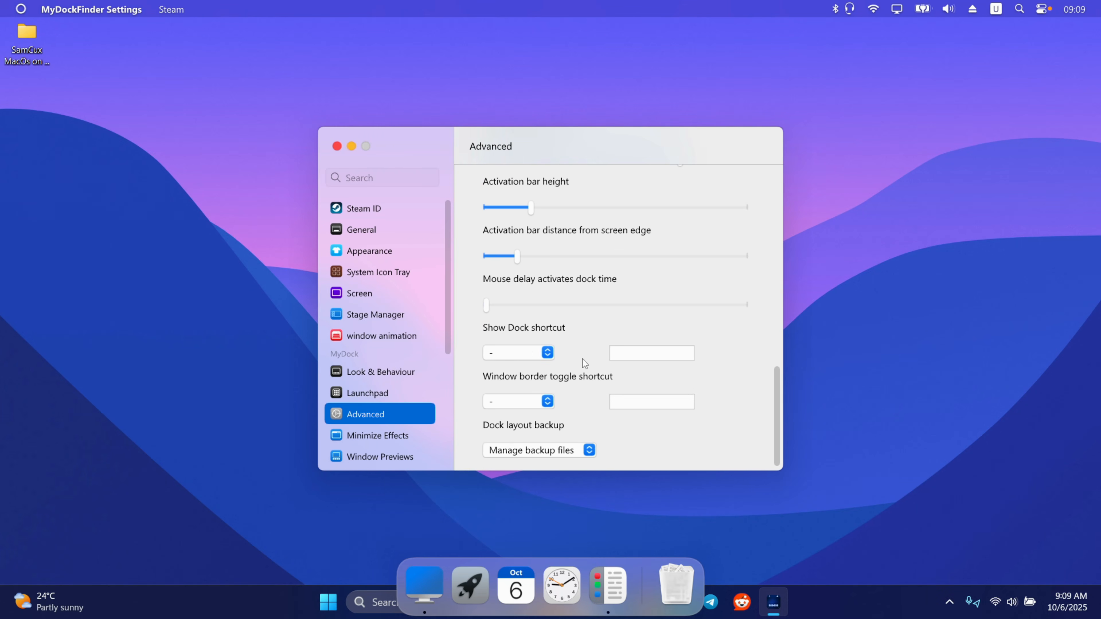
click(527, 450)
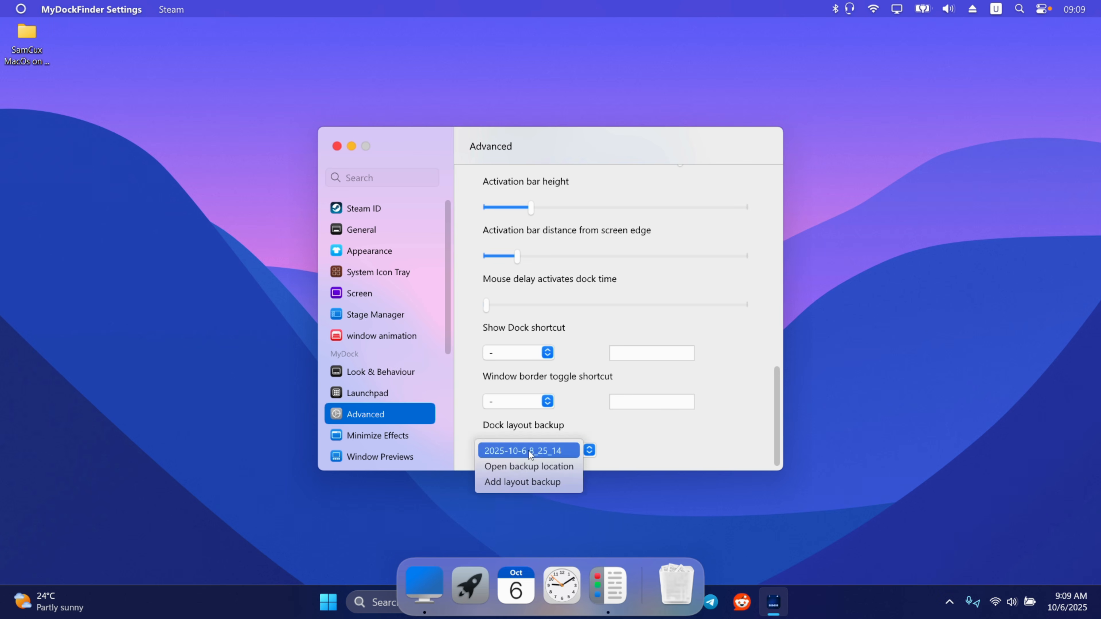
click(506, 450)
click(616, 347)
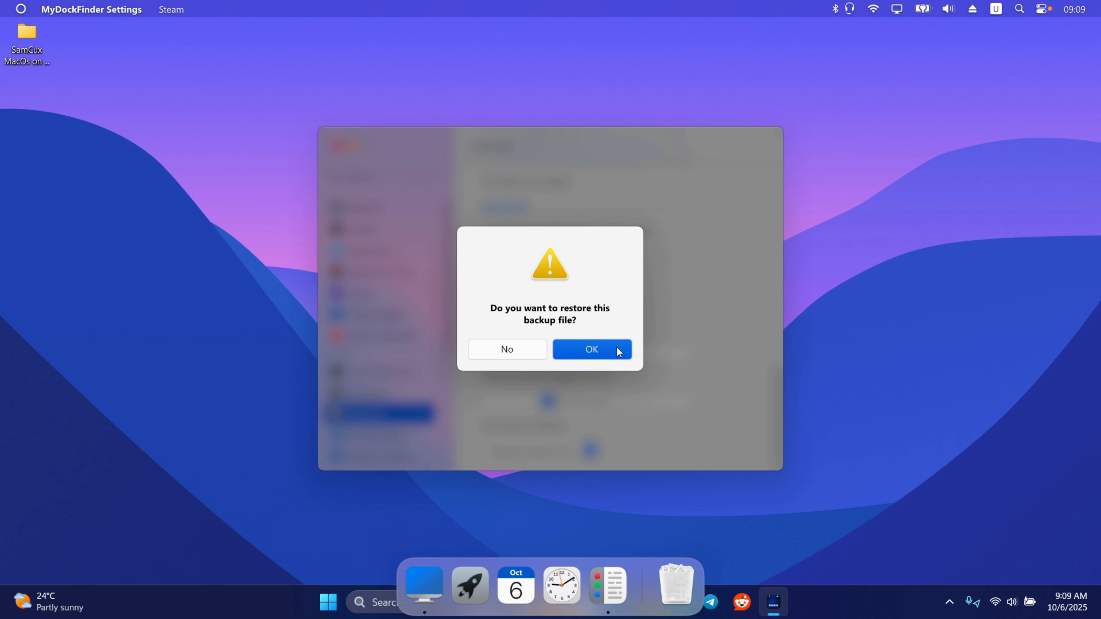
right_click(651, 603)
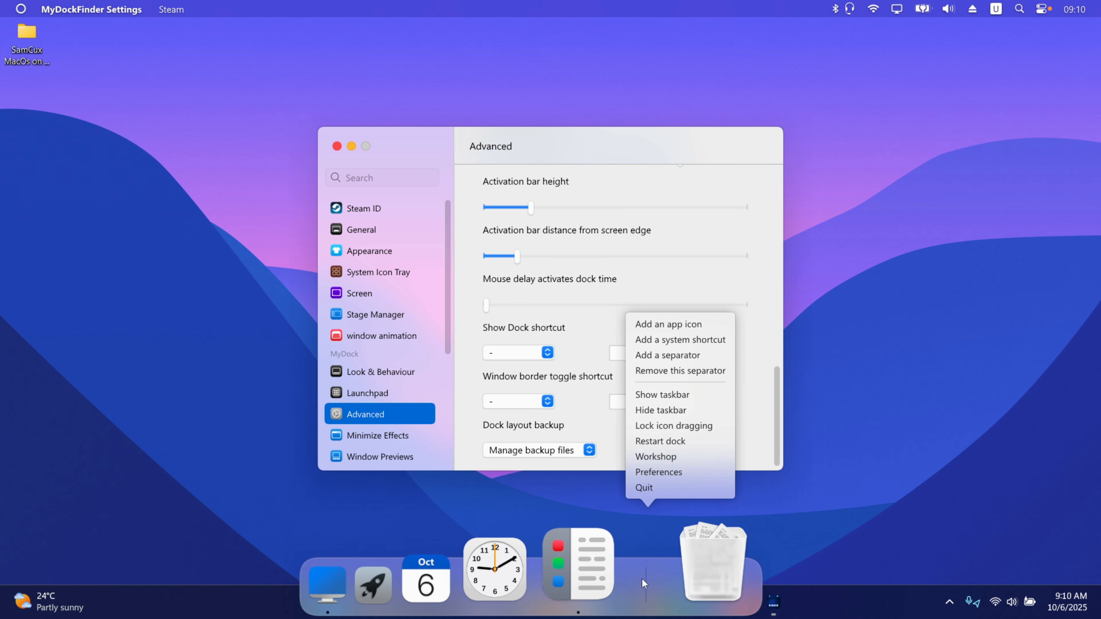
click(651, 441)
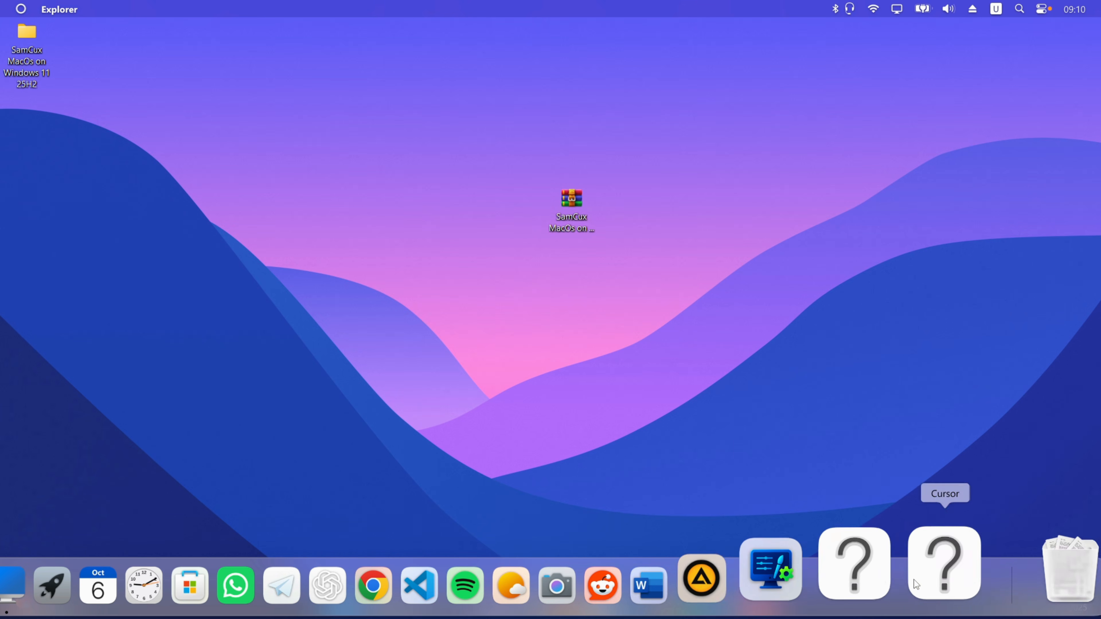
Remove the two question-mark app icons, including Cursor, from the dock
right_click(883, 559)
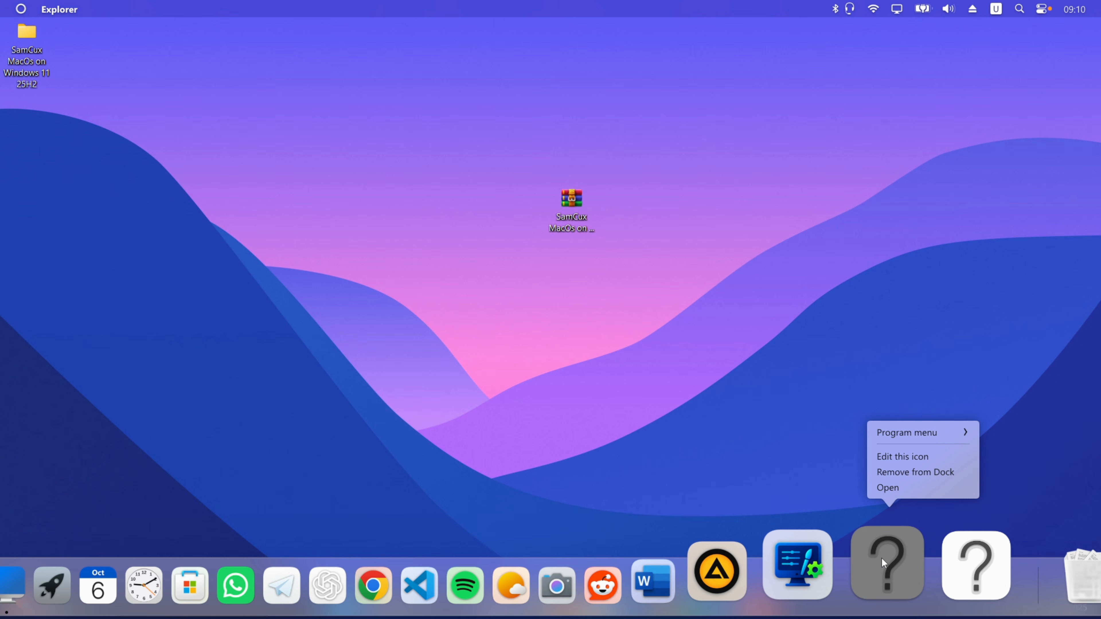
click(897, 474)
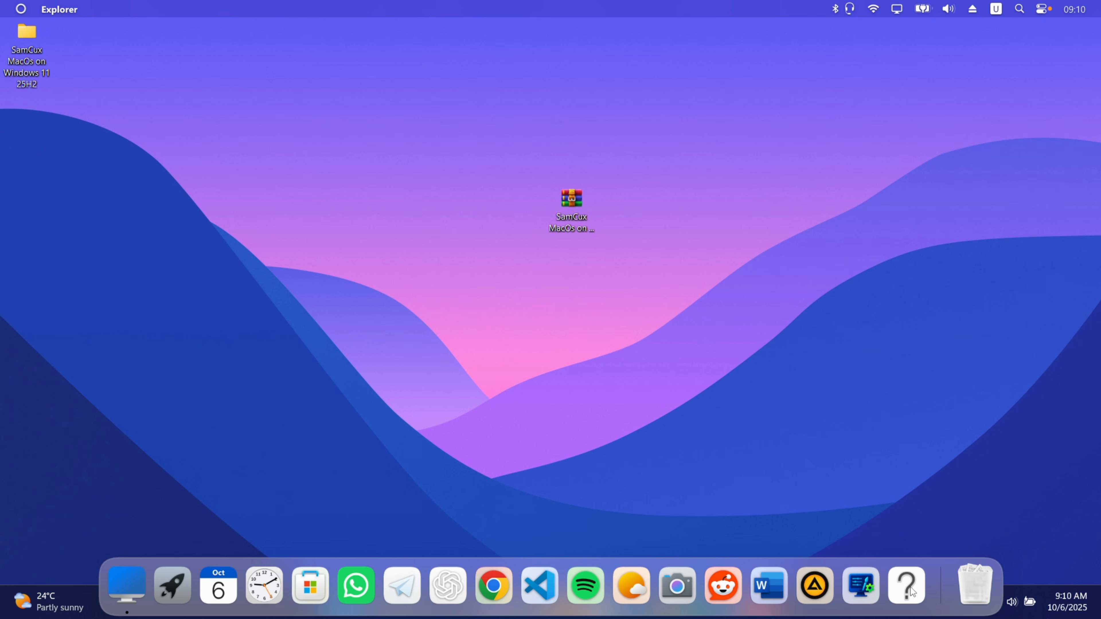
right_click(909, 583)
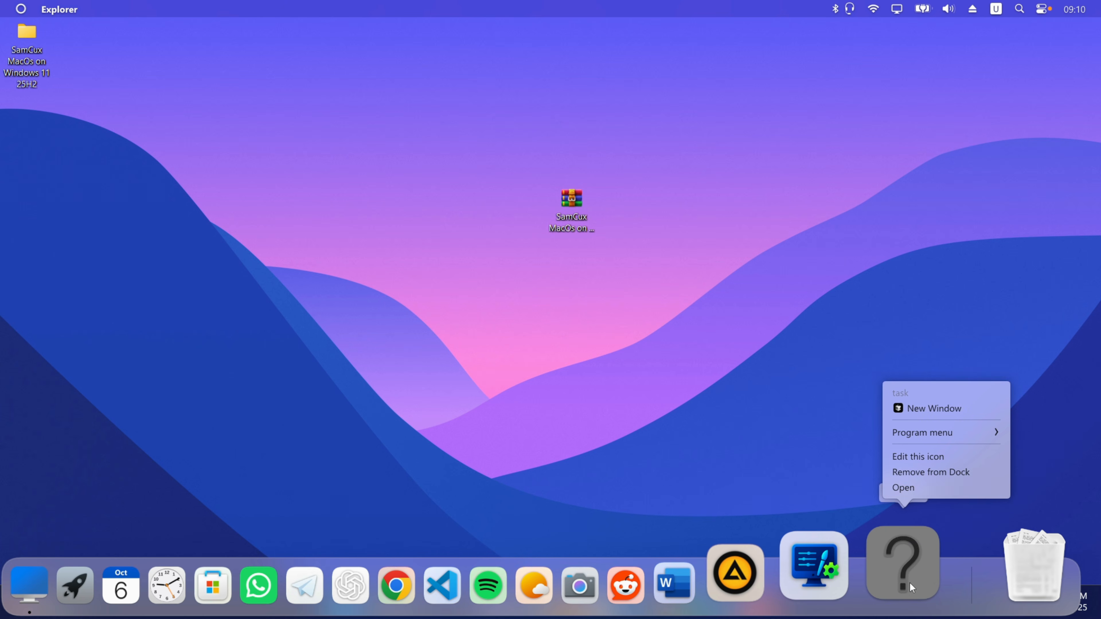
click(912, 472)
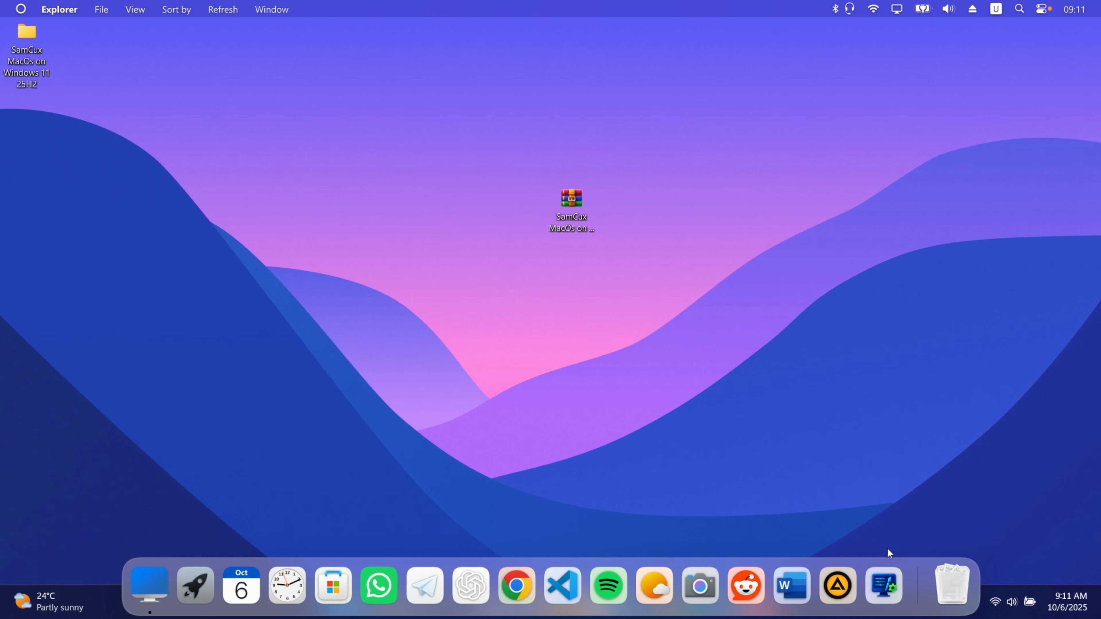
Open the dock preferences and look through the settings pages from Appearance and System Icon Tray to Launchpad and Advanced
right_click(928, 583)
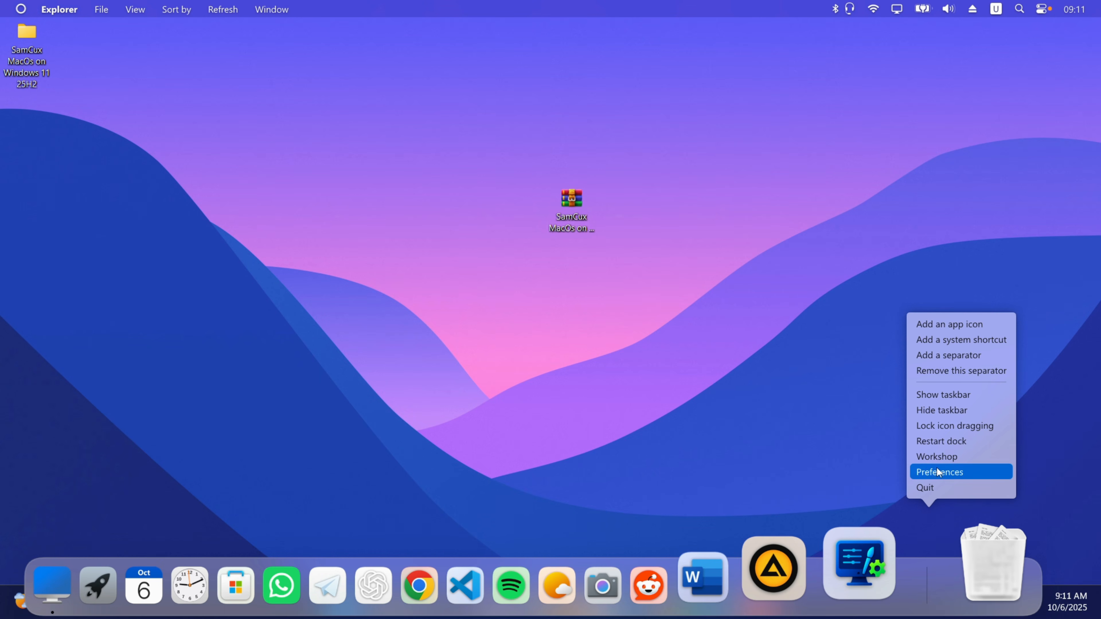
click(936, 471)
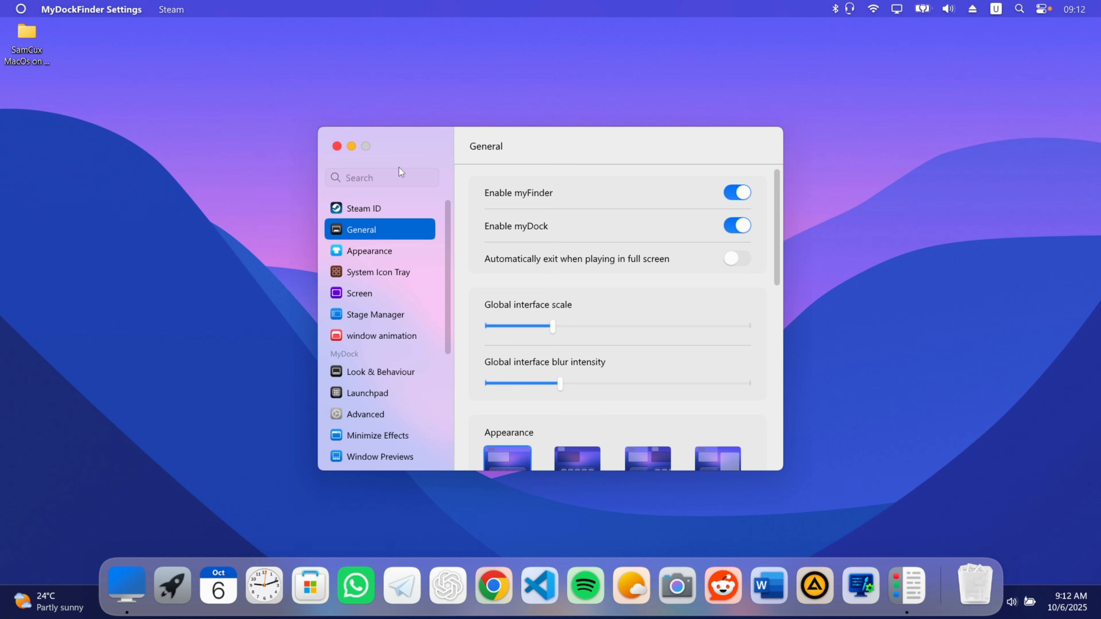
click(390, 253)
click(381, 273)
click(378, 295)
click(374, 314)
click(384, 335)
click(377, 373)
click(373, 394)
click(379, 417)
click(376, 252)
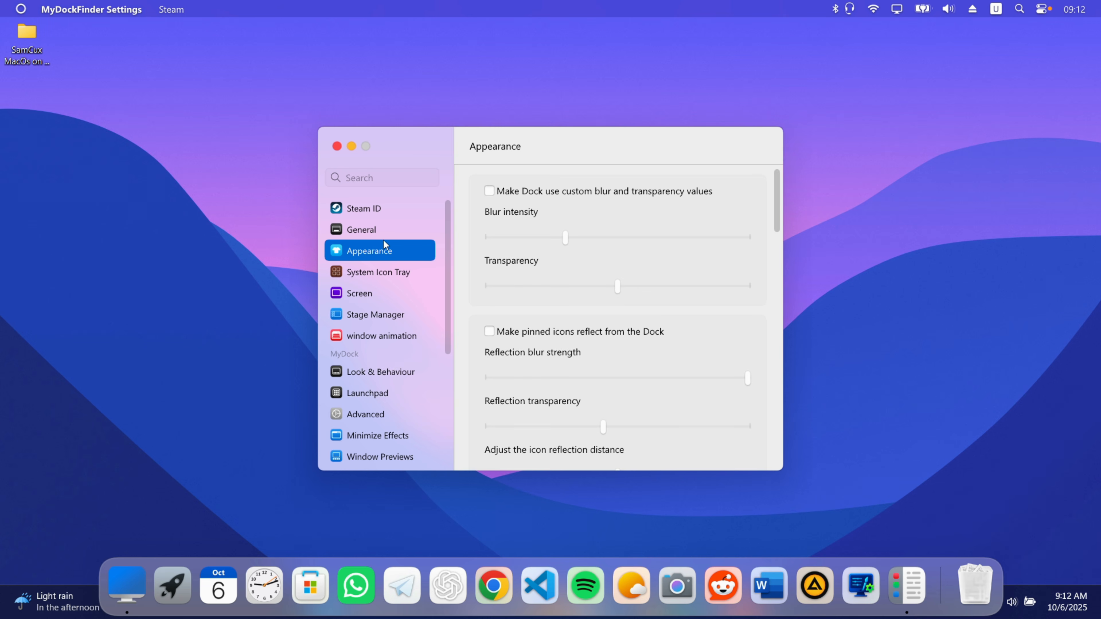
Set the interface appearance to Follow OS in the General settings
click(387, 232)
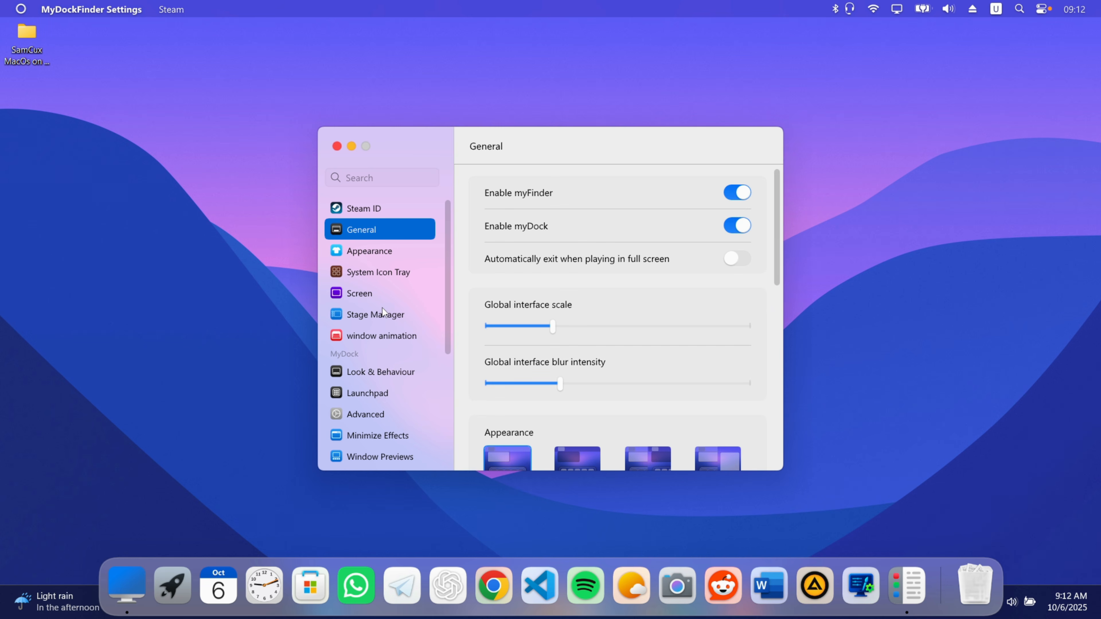
scroll(382, 310, down, 5)
scroll(690, 337, down, 5)
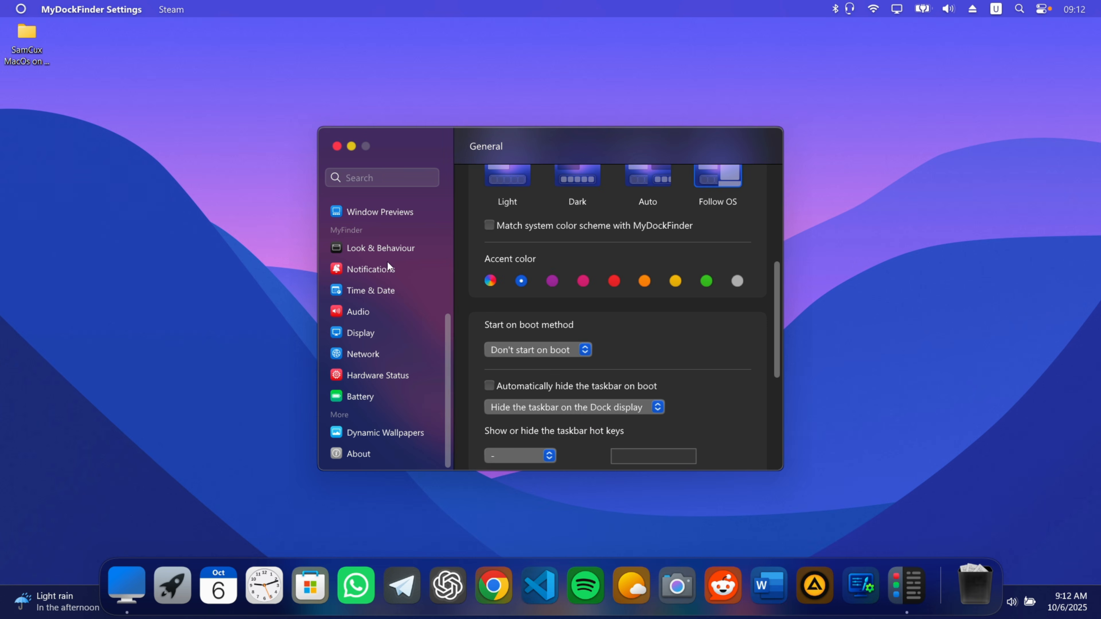
Choose the third global icon mask style in the first row of the dock's Advanced settings
scroll(391, 300, up, 2)
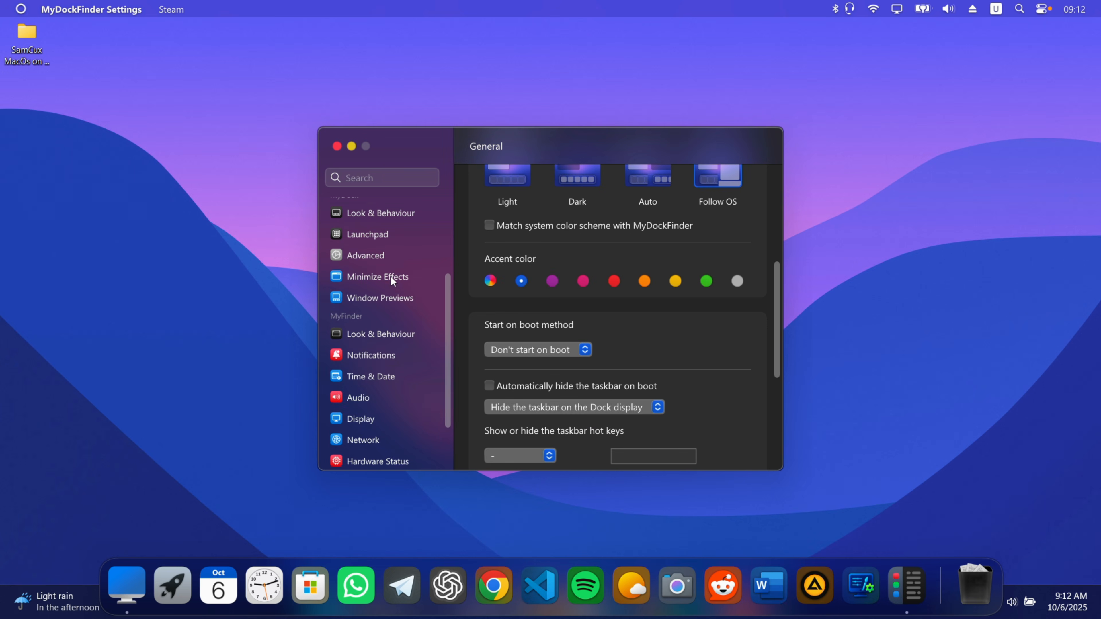
click(391, 256)
click(659, 237)
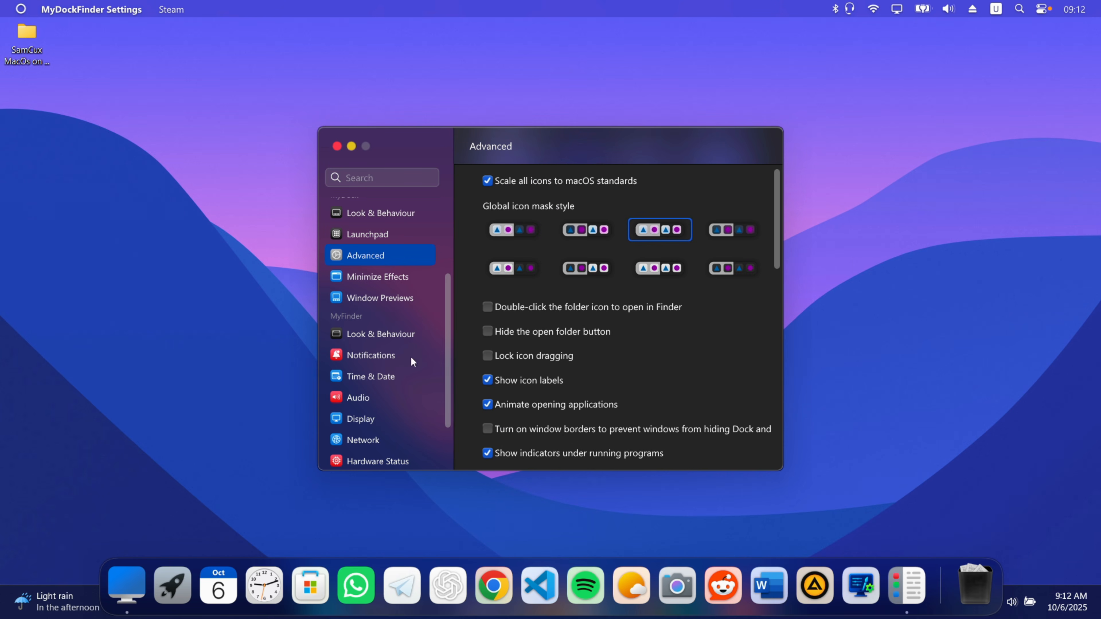
Make the dock use custom blur and transparency values in the Appearance settings, with transparency set to 22
scroll(392, 309, up, 4)
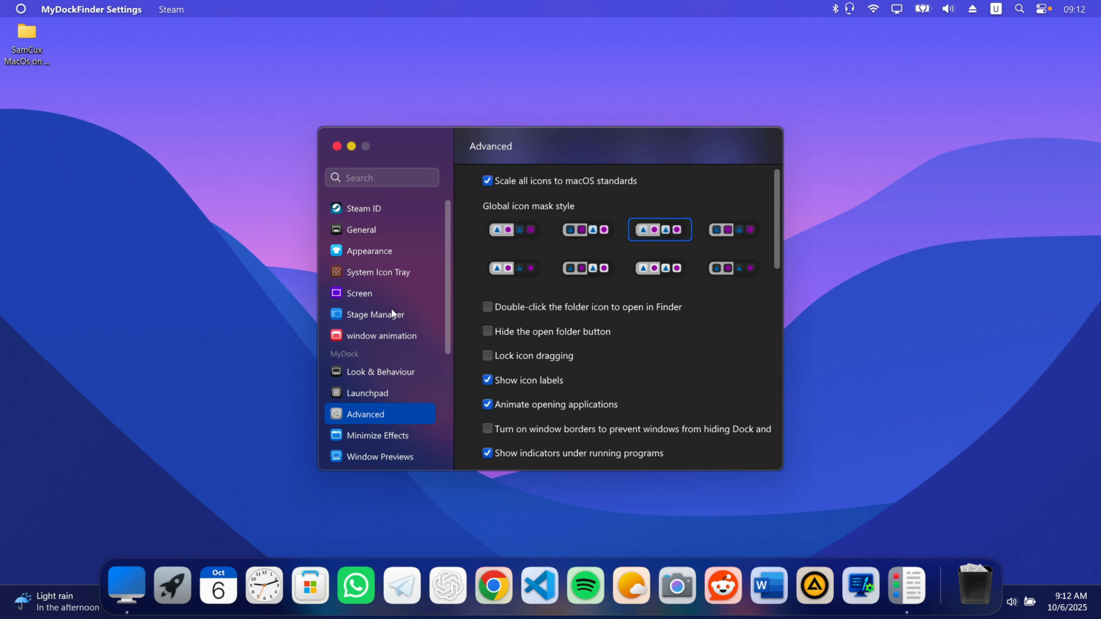
click(378, 251)
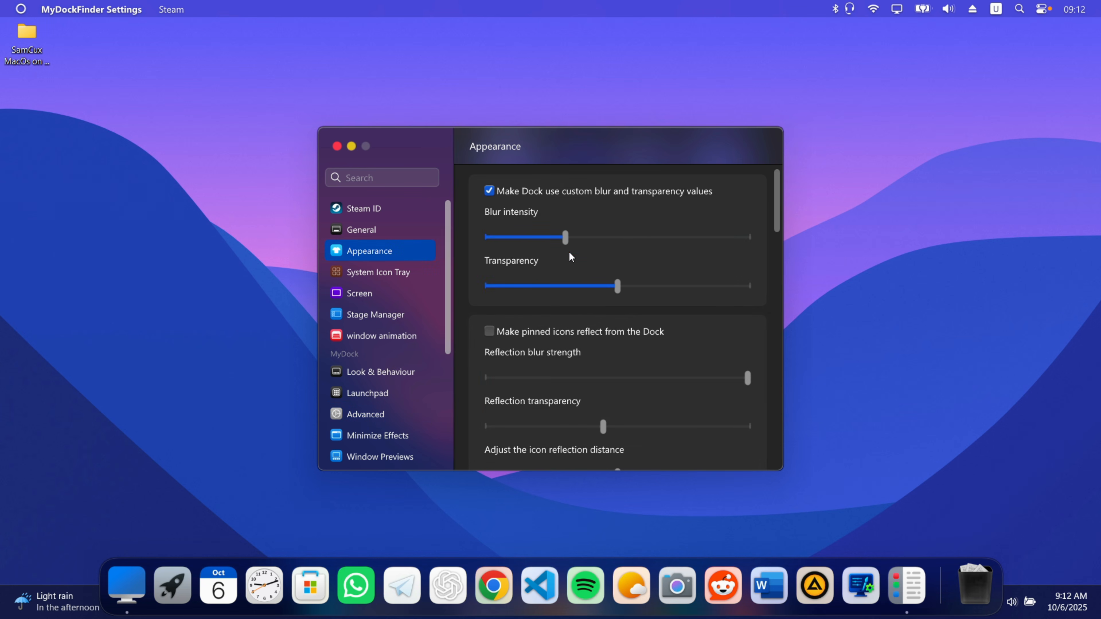
drag(598, 291, 549, 287)
Make pinned icons reflect from the dock and lower the reflection transparency
scroll(560, 303, down, 6)
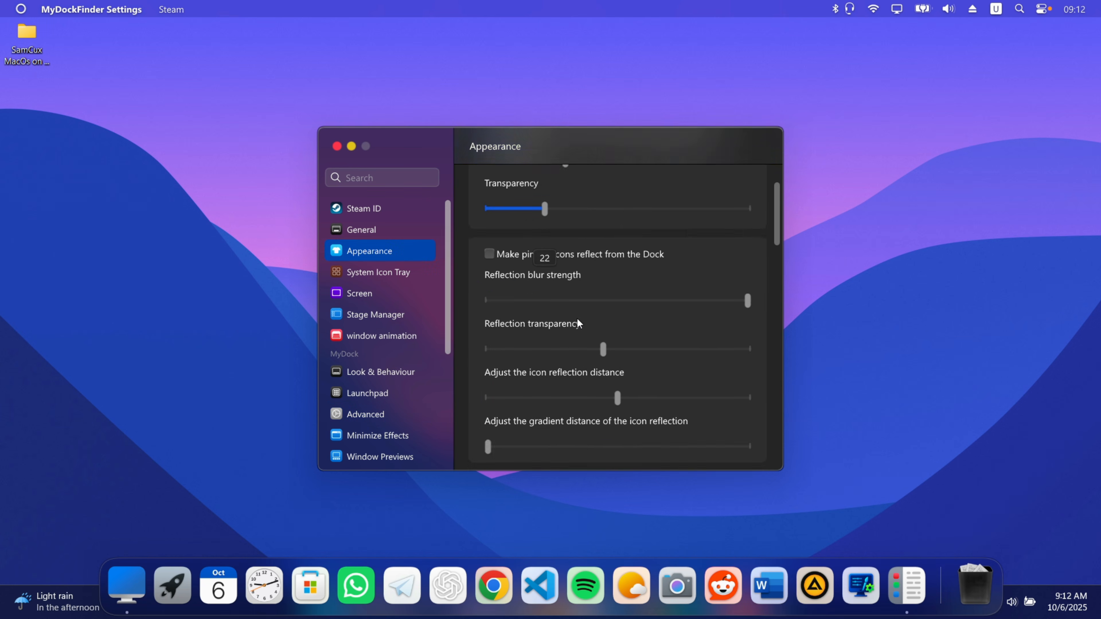
scroll(553, 281, up, 5)
click(489, 253)
click(379, 250)
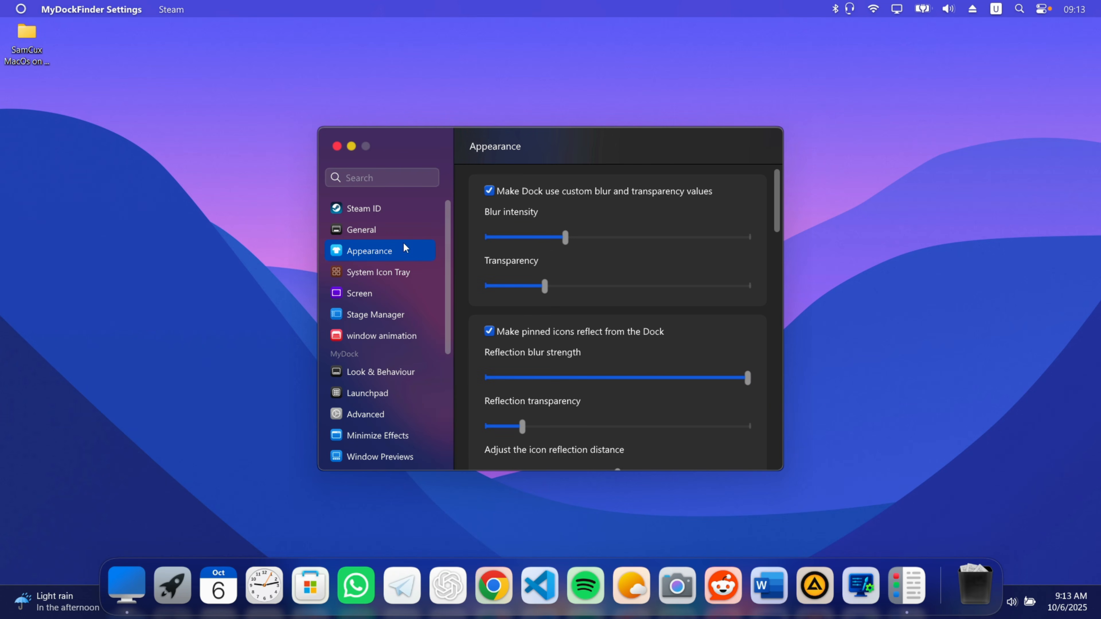
Select Genie as the minimize animation in the Minimize Effects settings
click(378, 436)
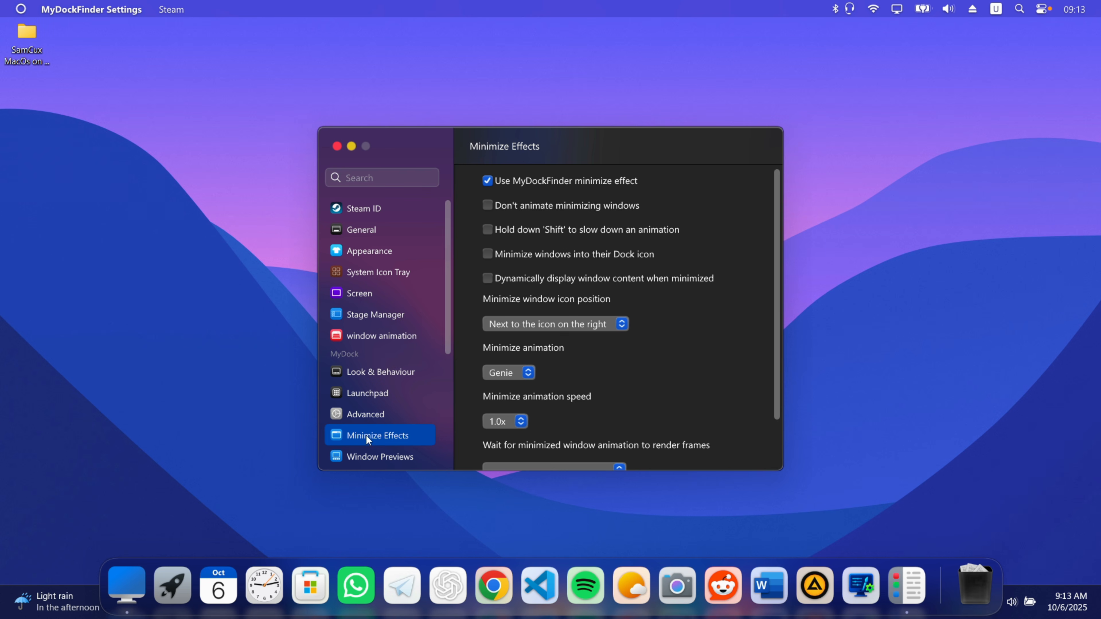
click(527, 373)
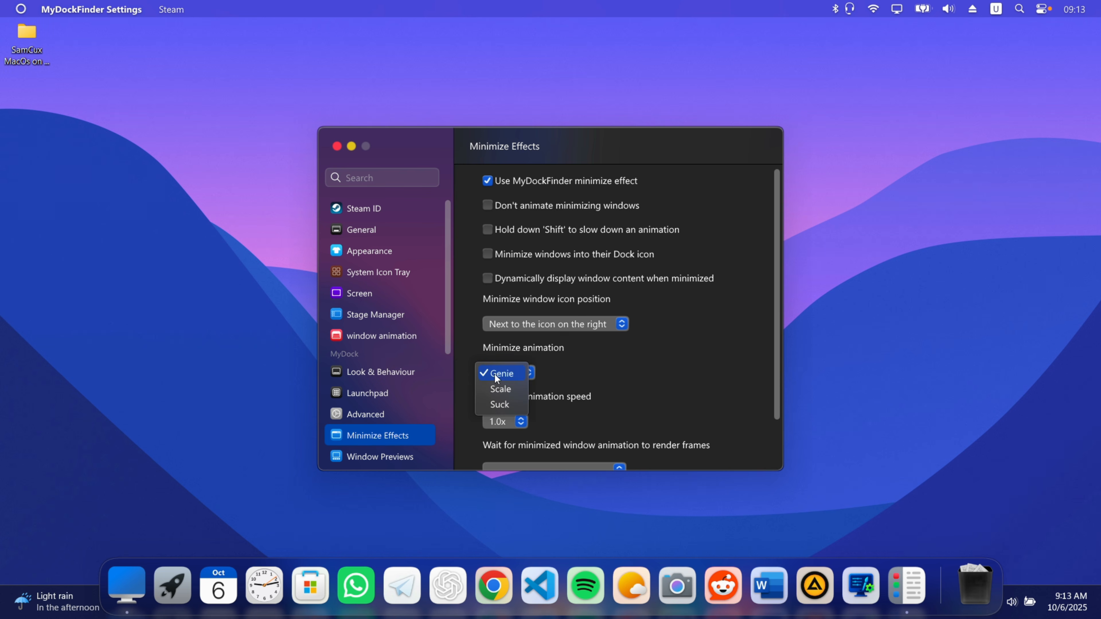
click(503, 375)
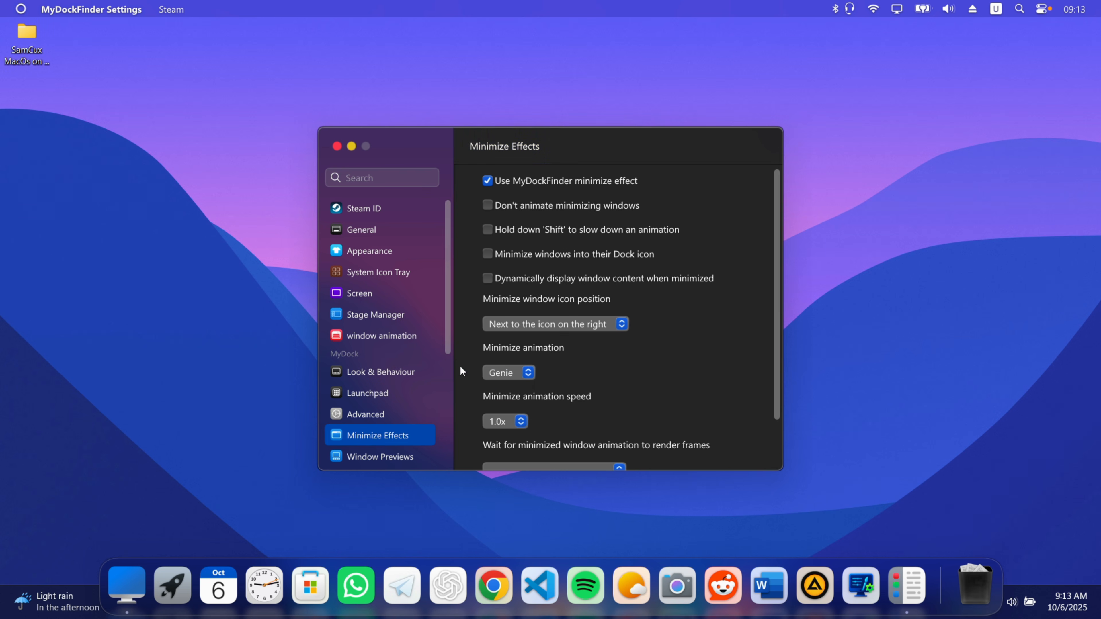
Minimize the settings window to the dock and restore it to preview the Genie animation
click(351, 146)
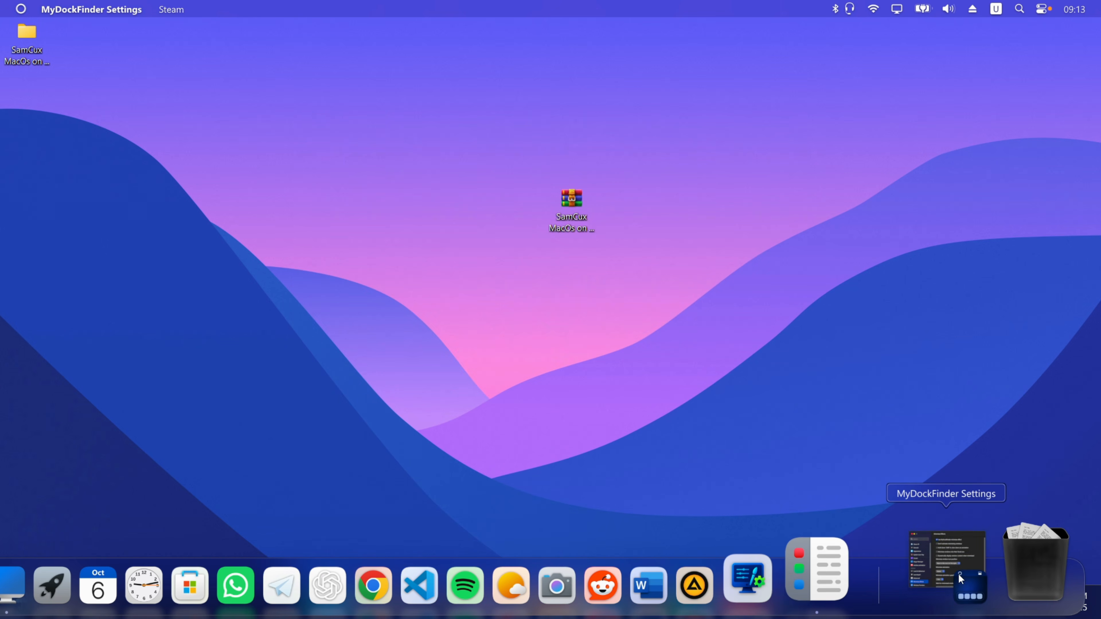
click(959, 573)
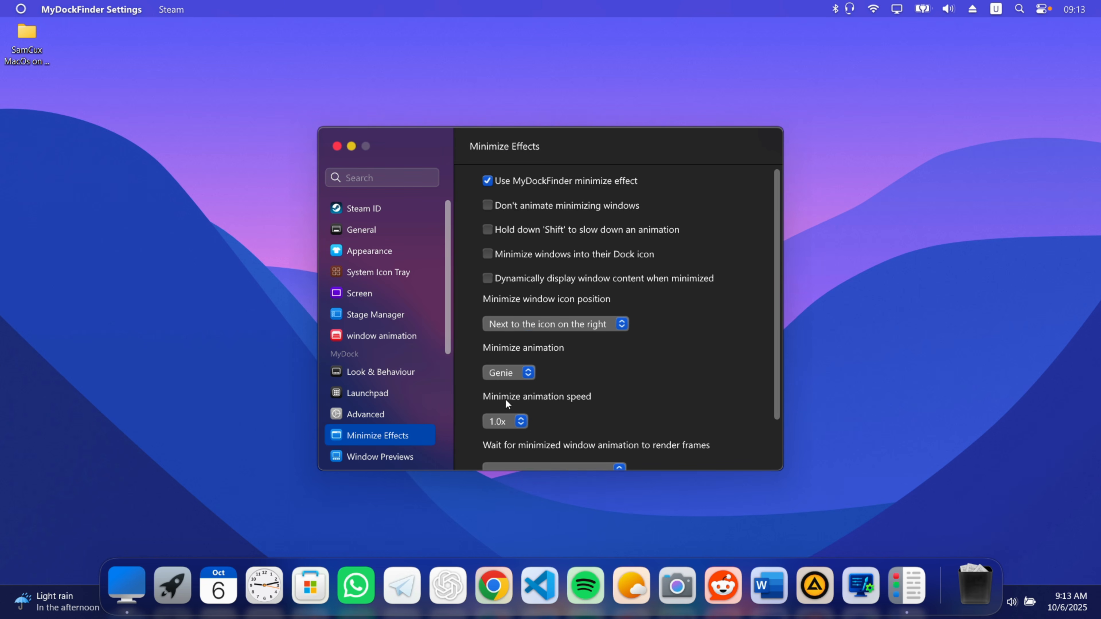
scroll(607, 393, down, 3)
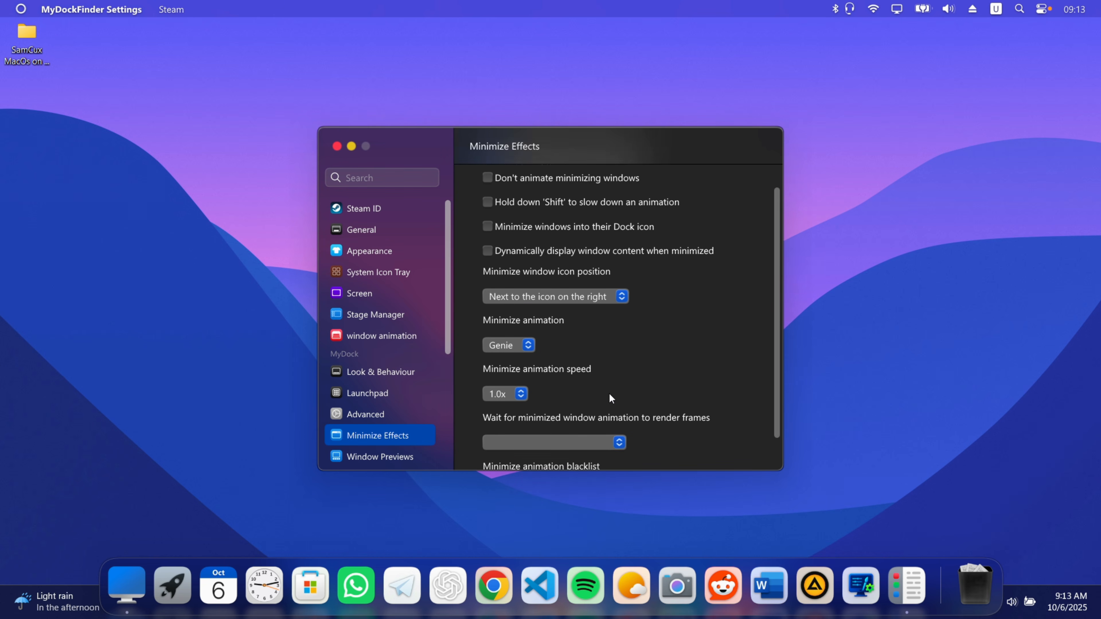
click(349, 145)
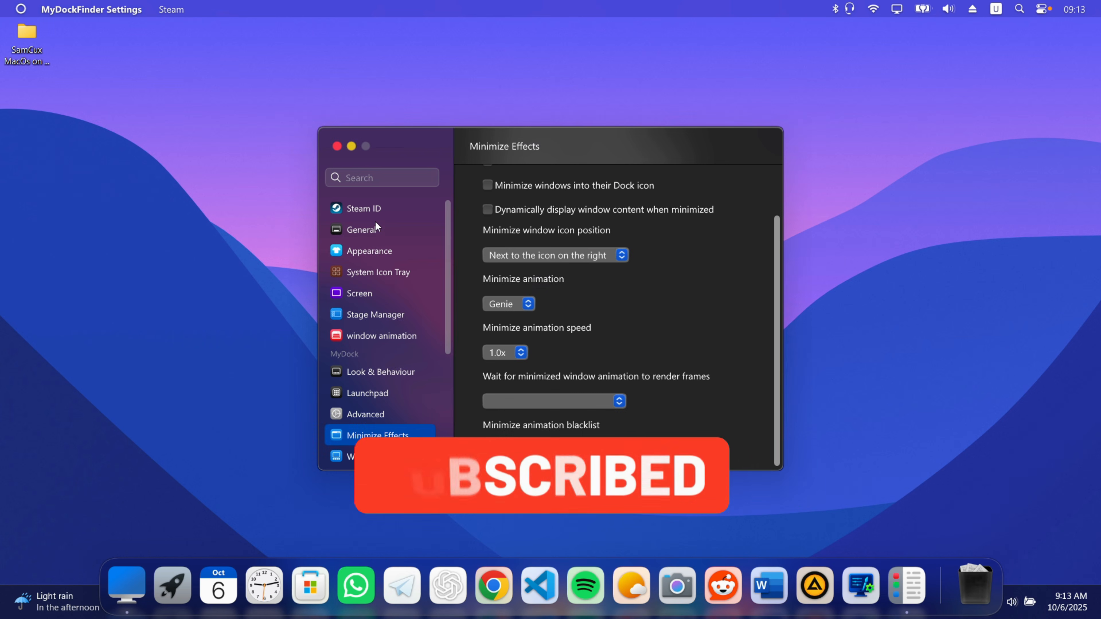
In the General settings, automatically hide the taskbar on boot using the option Hide the taskbar on the Dock display
click(366, 231)
scroll(560, 280, down, 8)
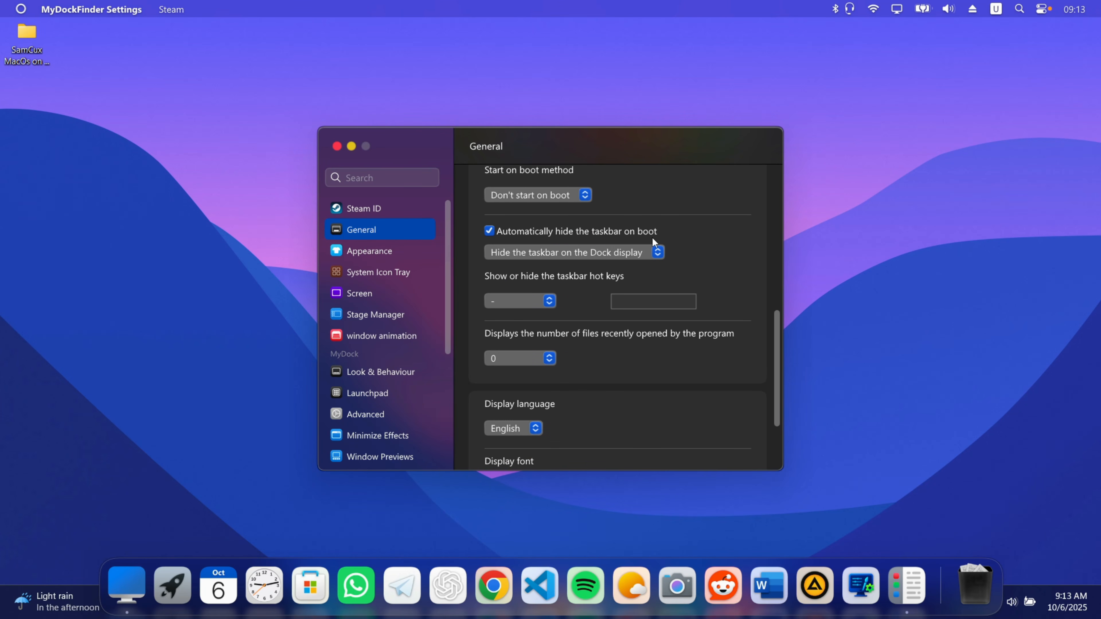
click(654, 253)
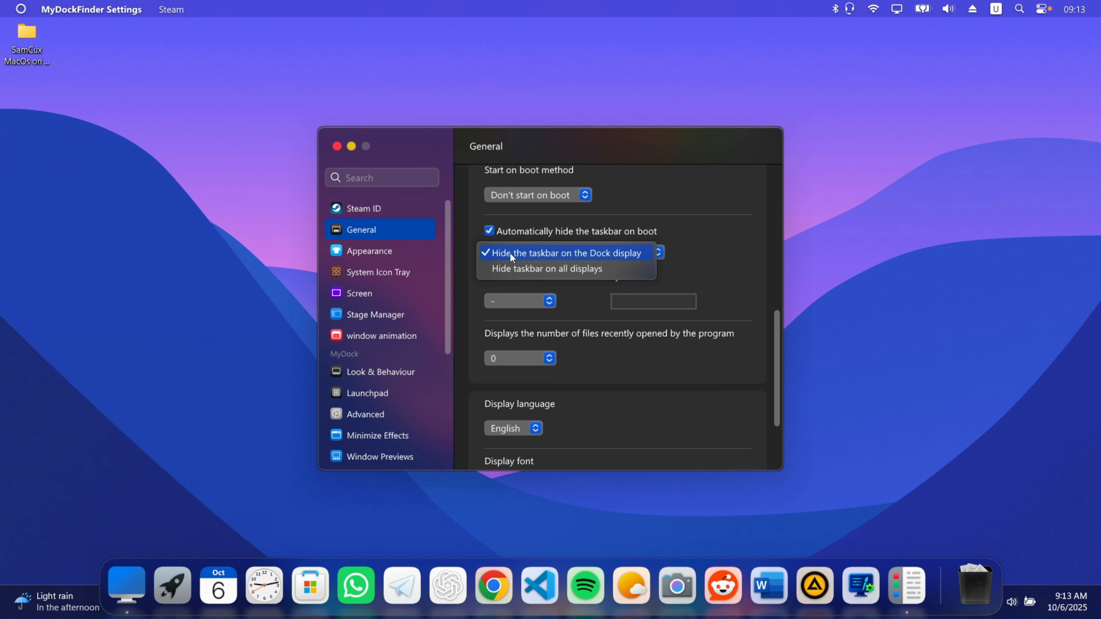
click(550, 252)
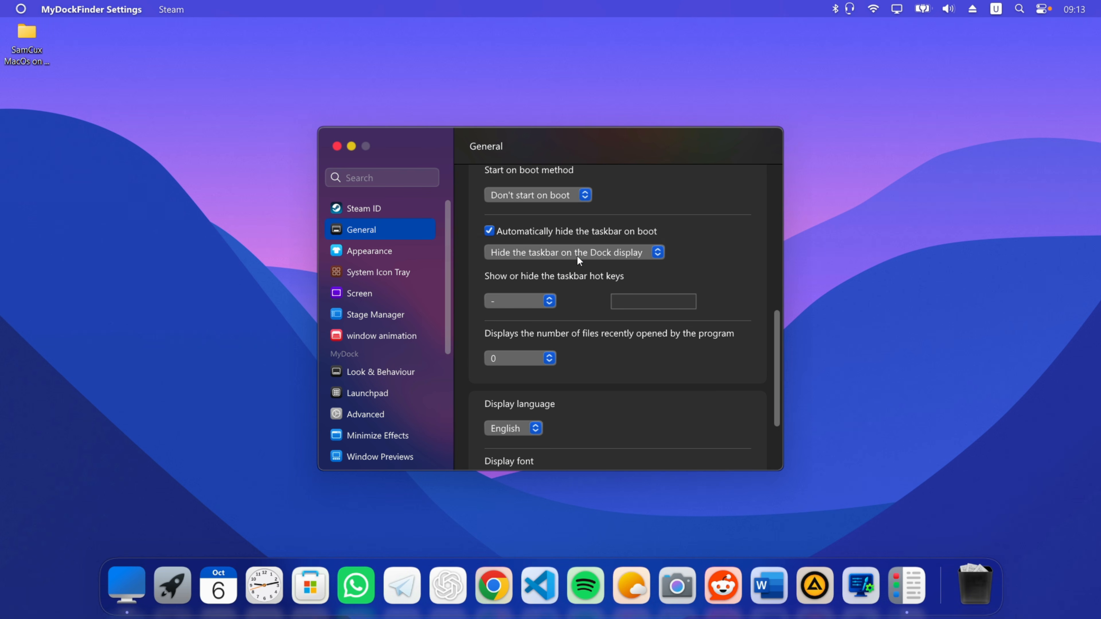
Set the start on boot method to Start as a service and close the settings window
scroll(577, 269, up, 2)
click(544, 281)
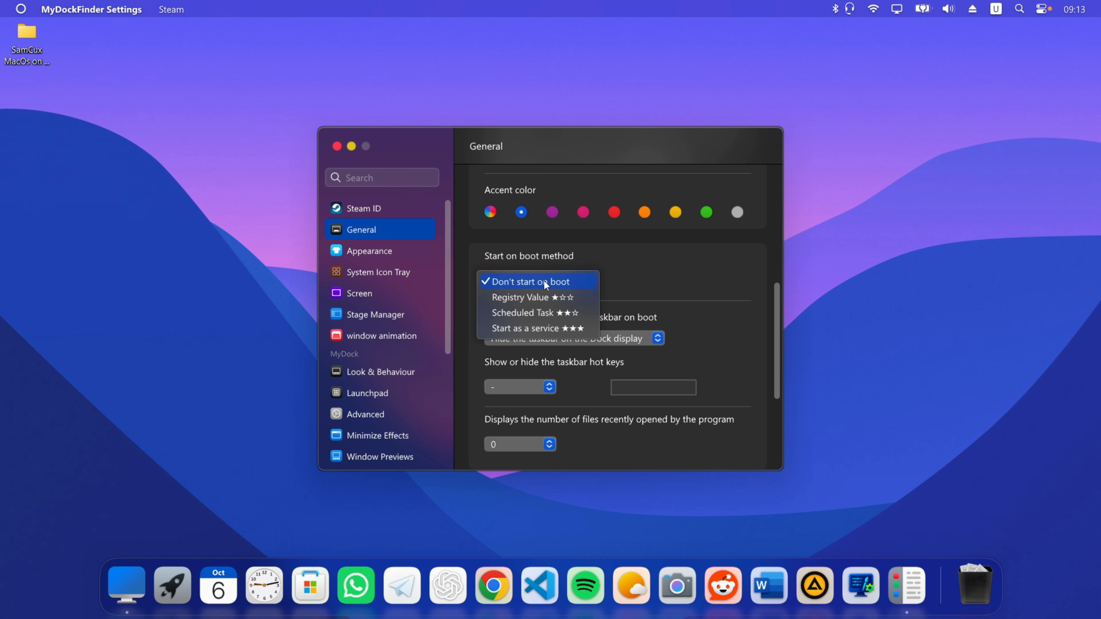
click(522, 328)
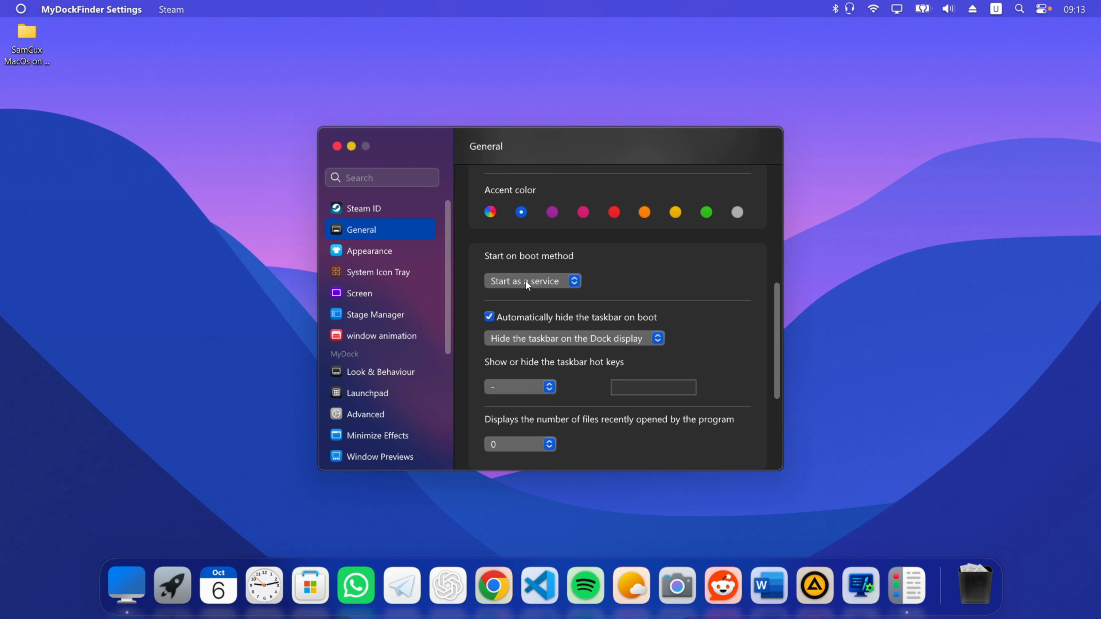
click(337, 148)
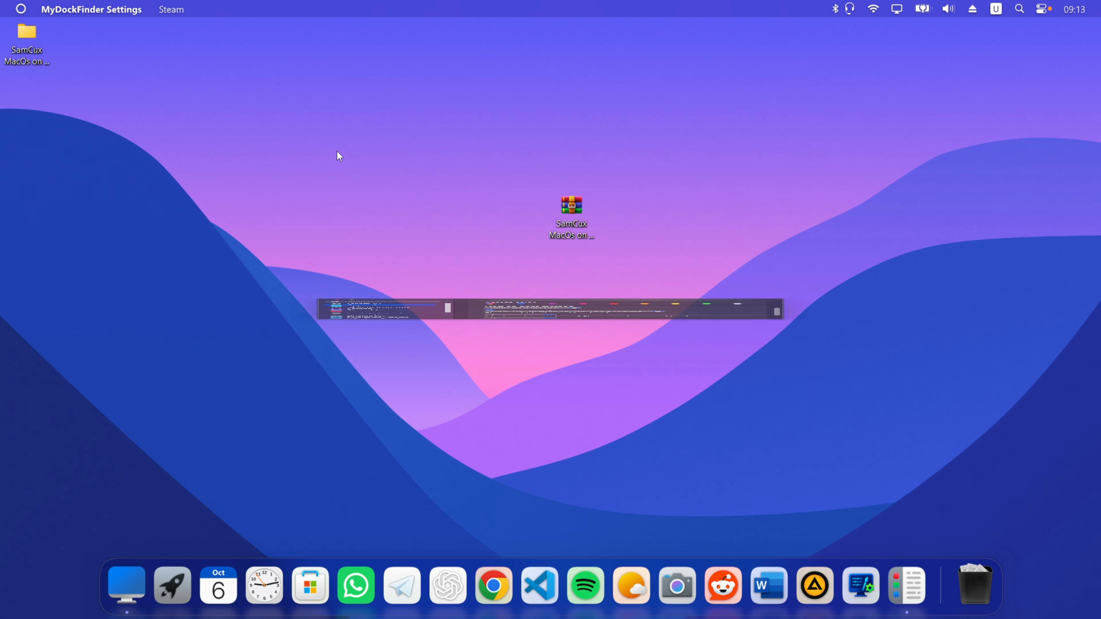
Open the dock's Workshop and apply the skin of the installed Tahoe Light theme
right_click(916, 581)
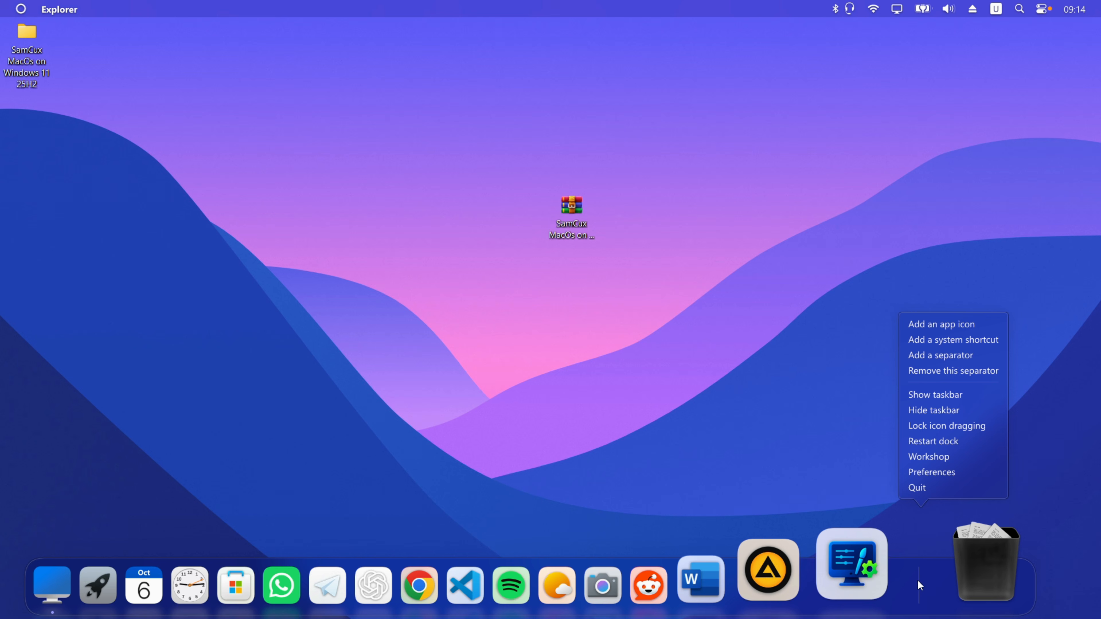
click(936, 458)
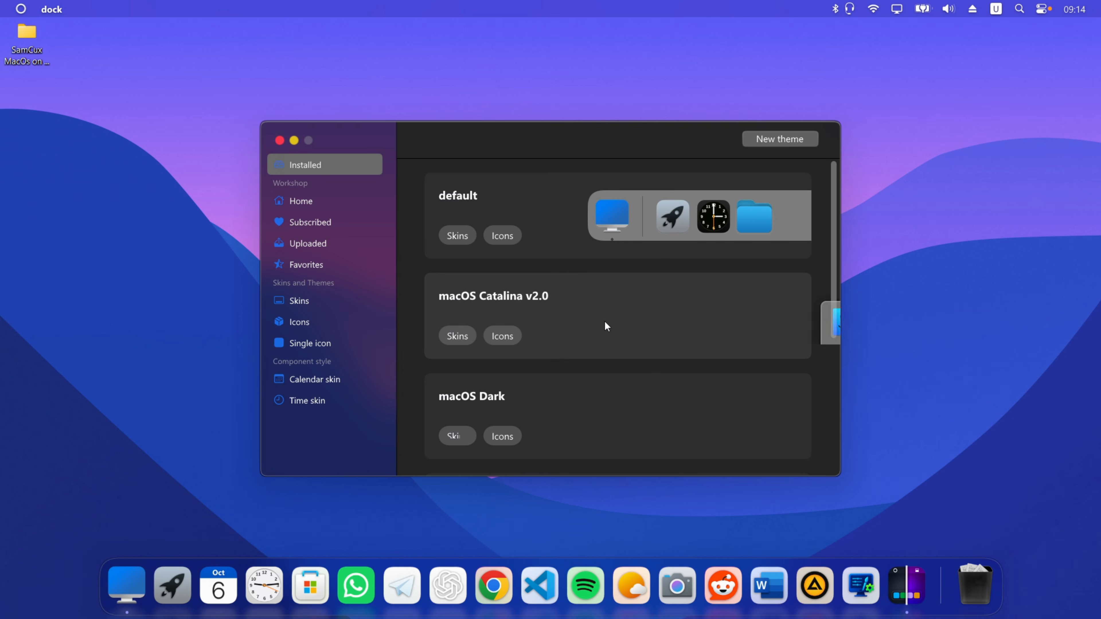
scroll(604, 322, down, 7)
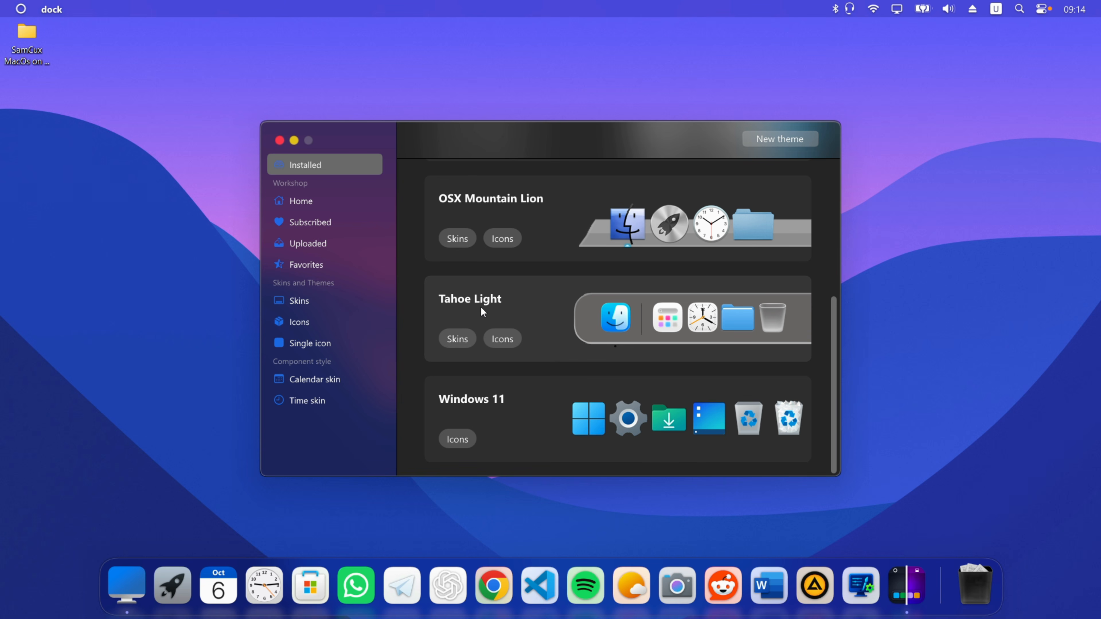
click(526, 306)
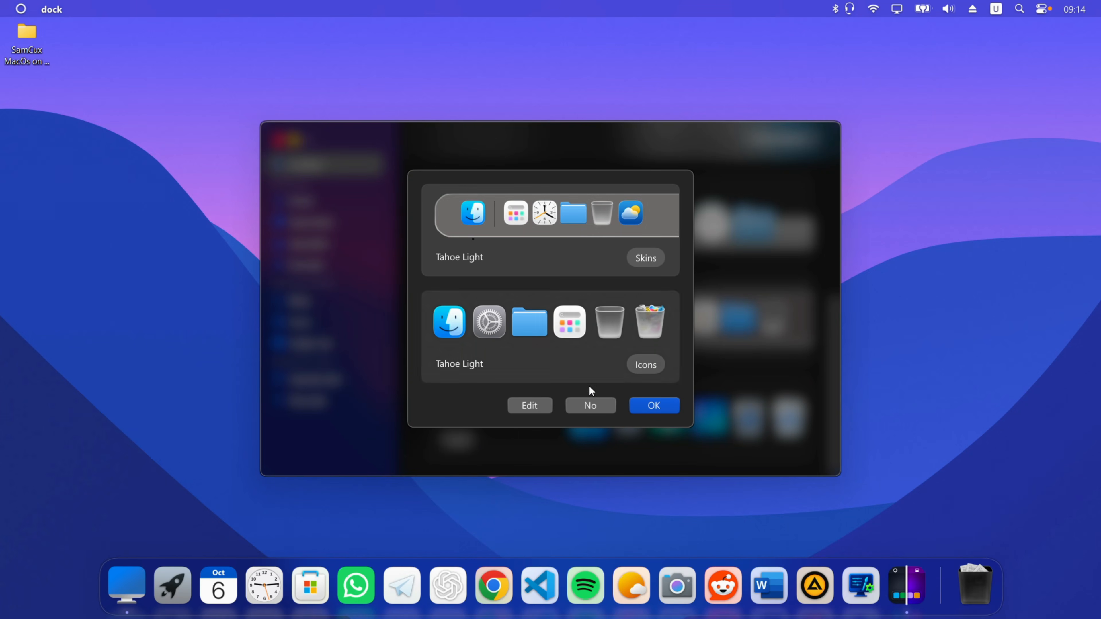
click(663, 407)
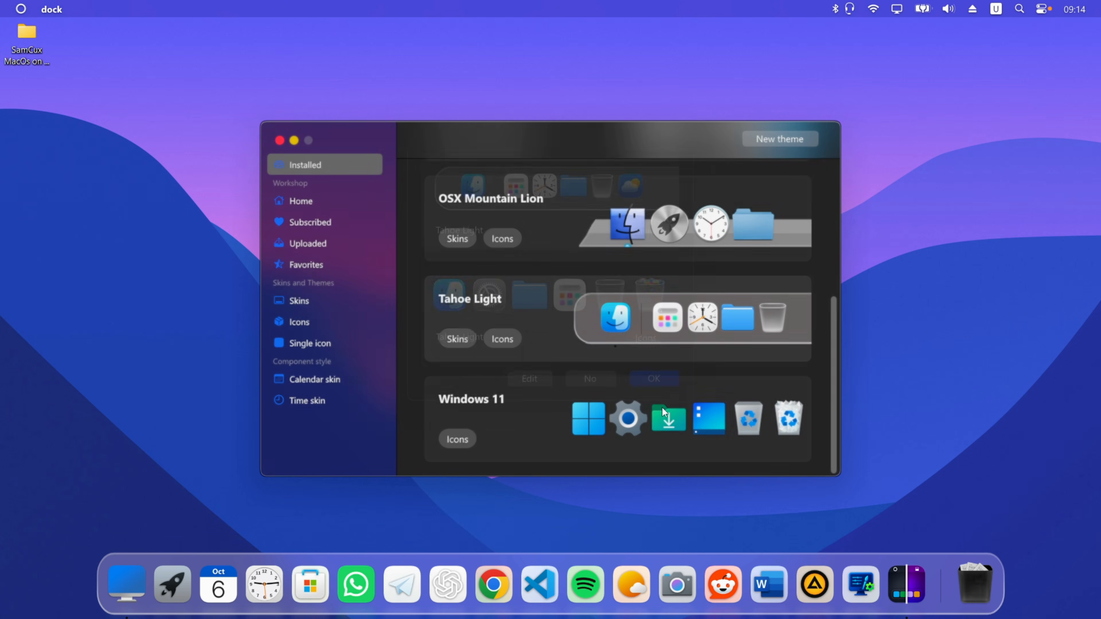
Apply the Tahoe Light theme's icons and close the Workshop window
click(529, 307)
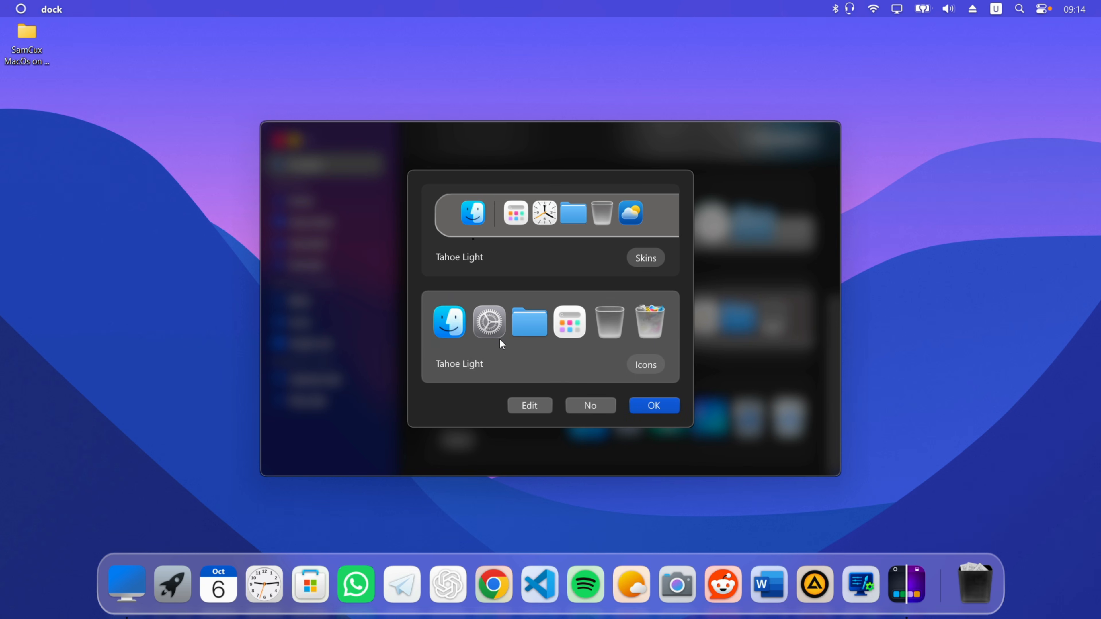
click(654, 406)
click(280, 140)
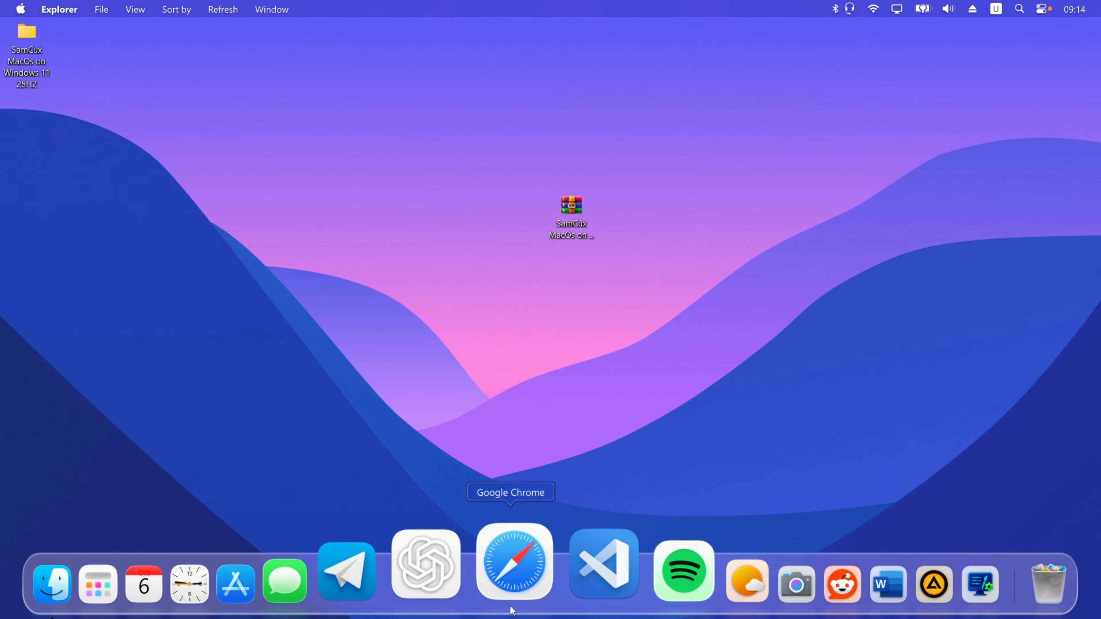
Install Rainmeter 4.5.23 from the Desktop Widgets folder of the theme pack and run it when setup finishes
double_click(54, 80)
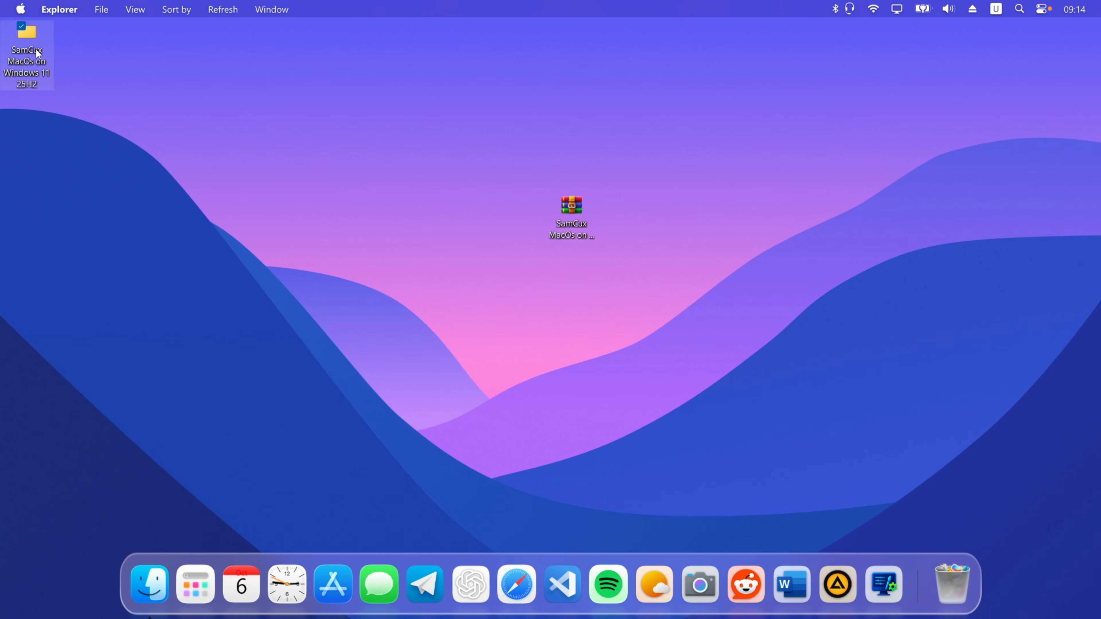
click(389, 233)
click(381, 369)
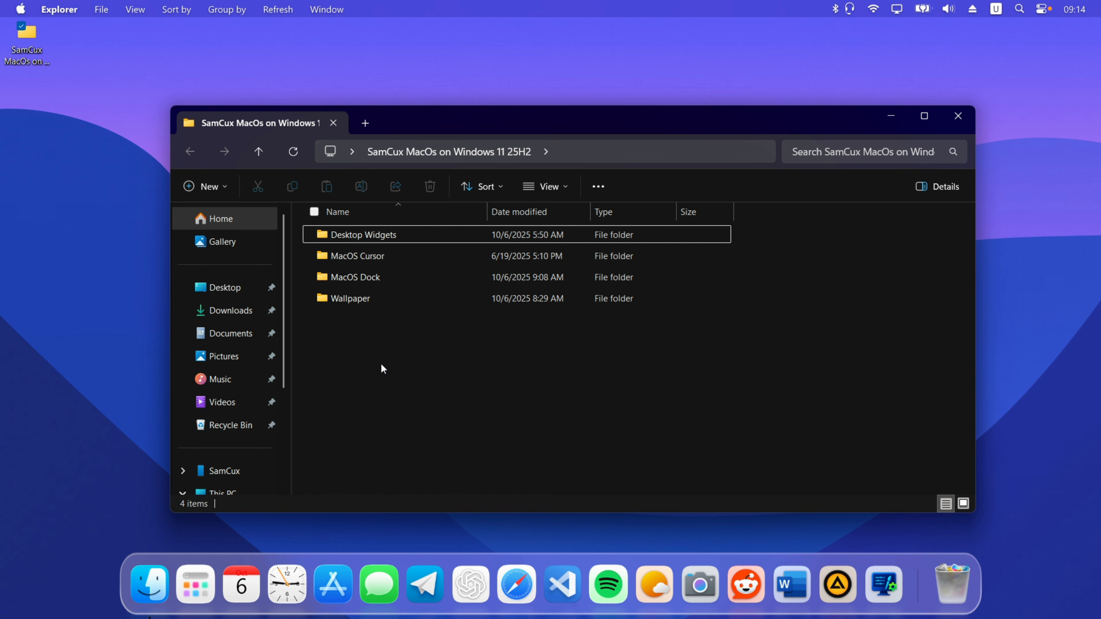
double_click(394, 232)
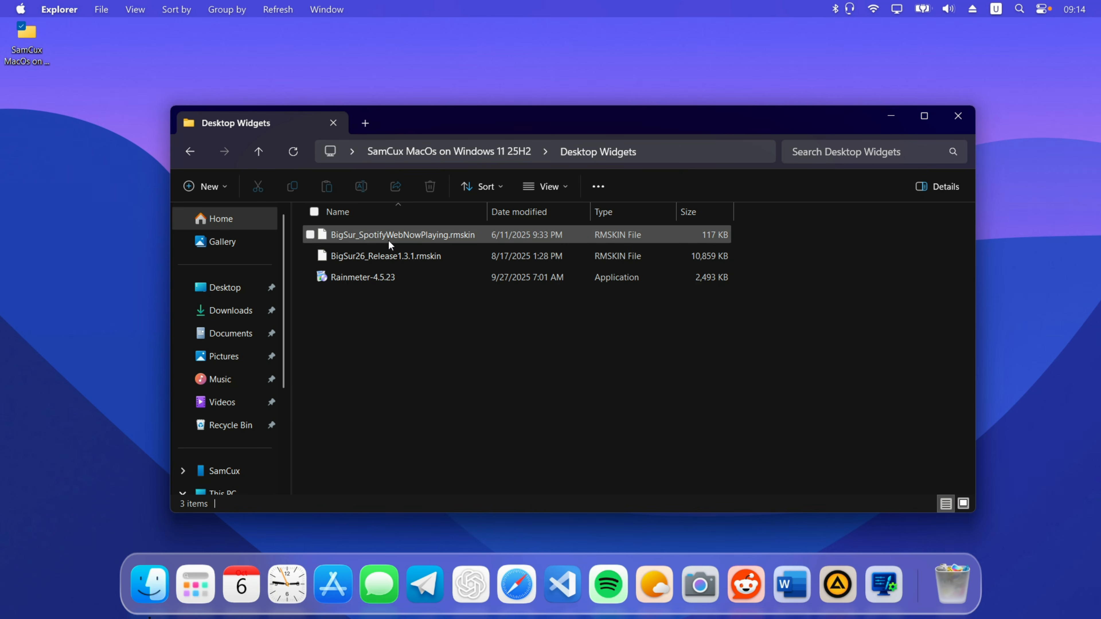
click(380, 277)
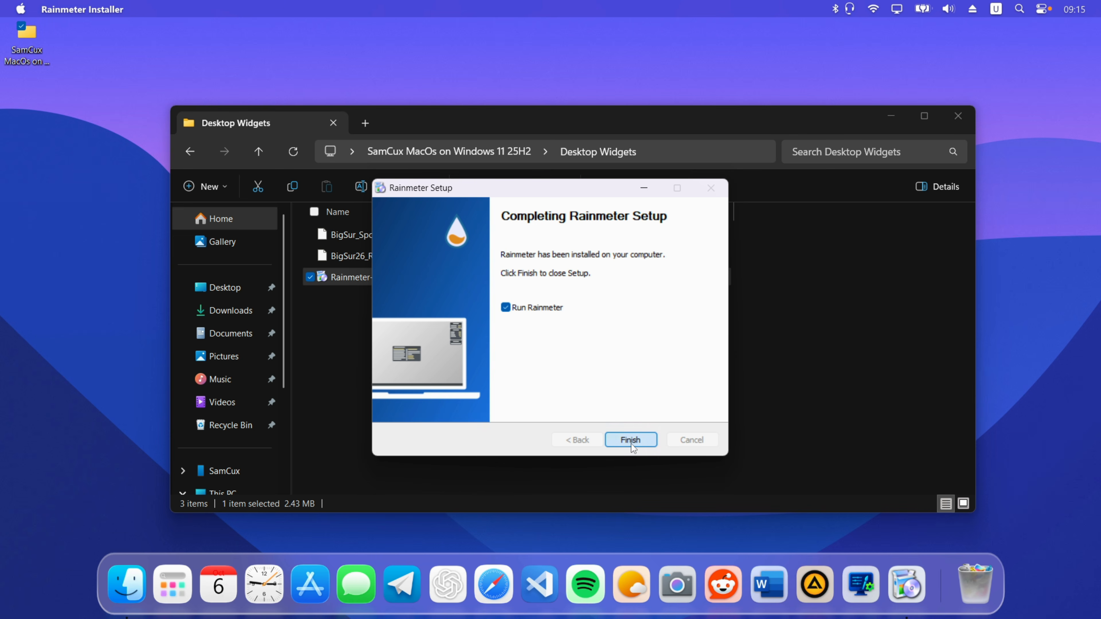
click(630, 440)
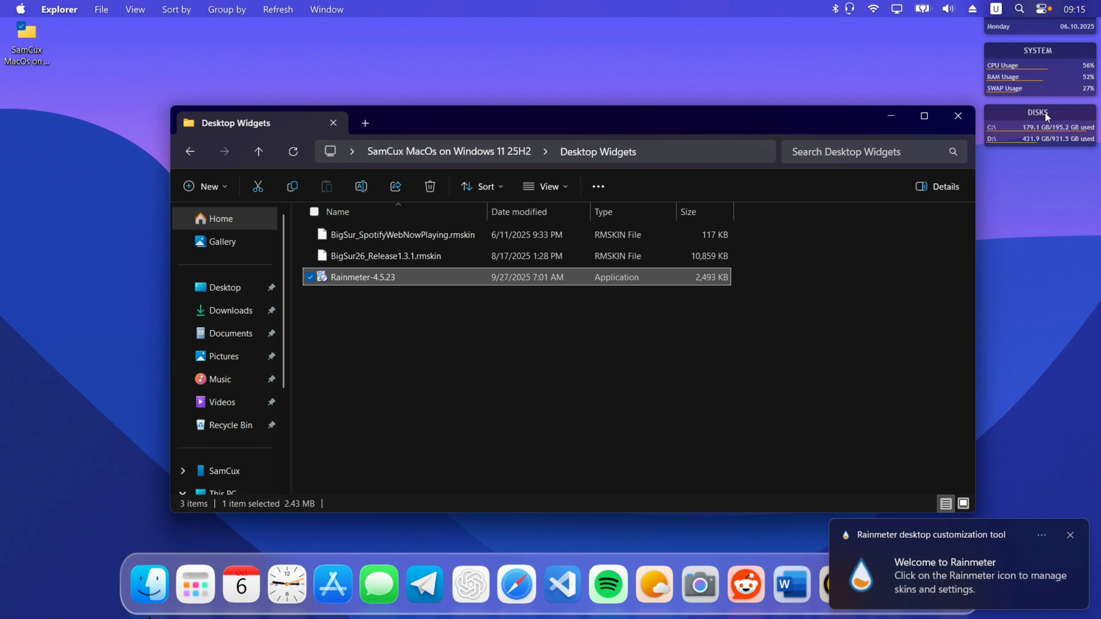
Unload Rainmeter's default illustro widgets from the desktop
right_click(1043, 133)
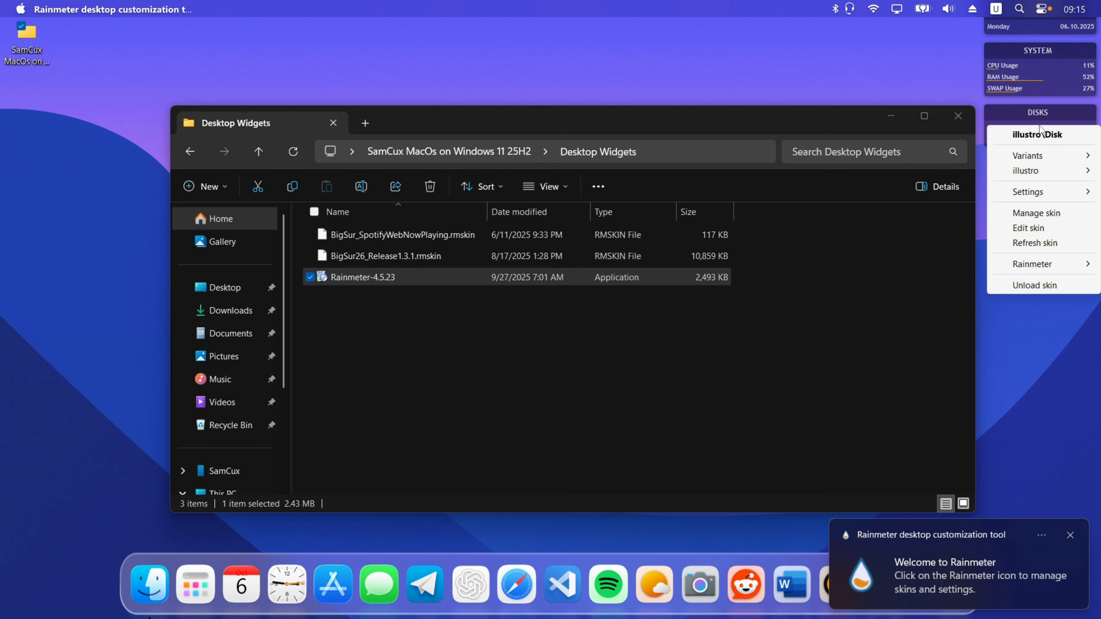
click(1019, 286)
right_click(1048, 67)
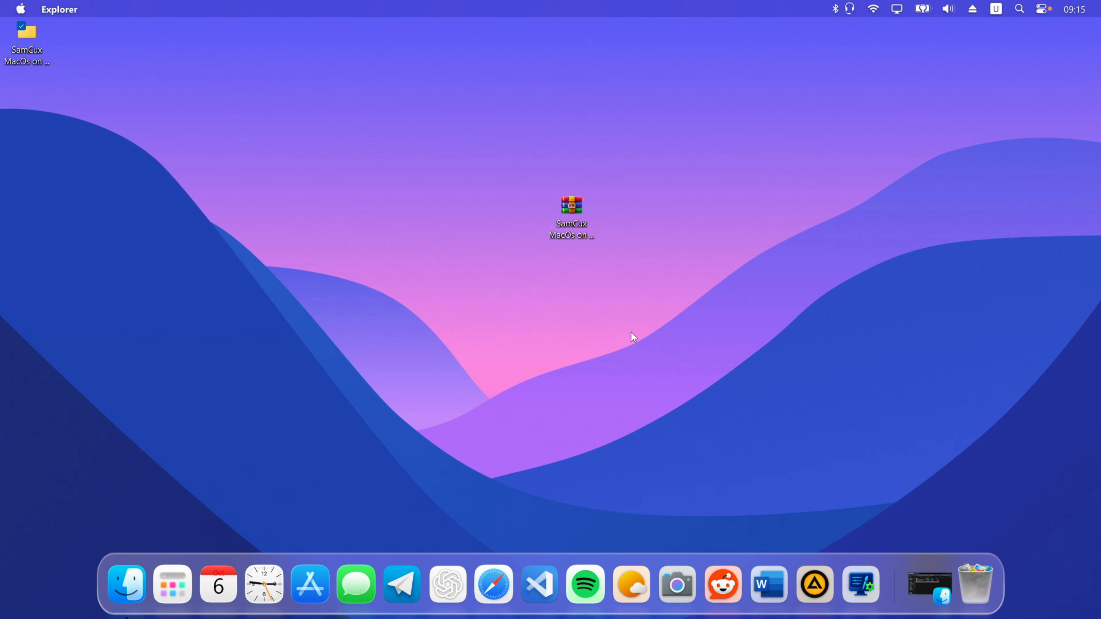
Reopen the Desktop Widgets folder and install BigSur26_Release1.3.1.rmskin with its included layout applied
click(935, 573)
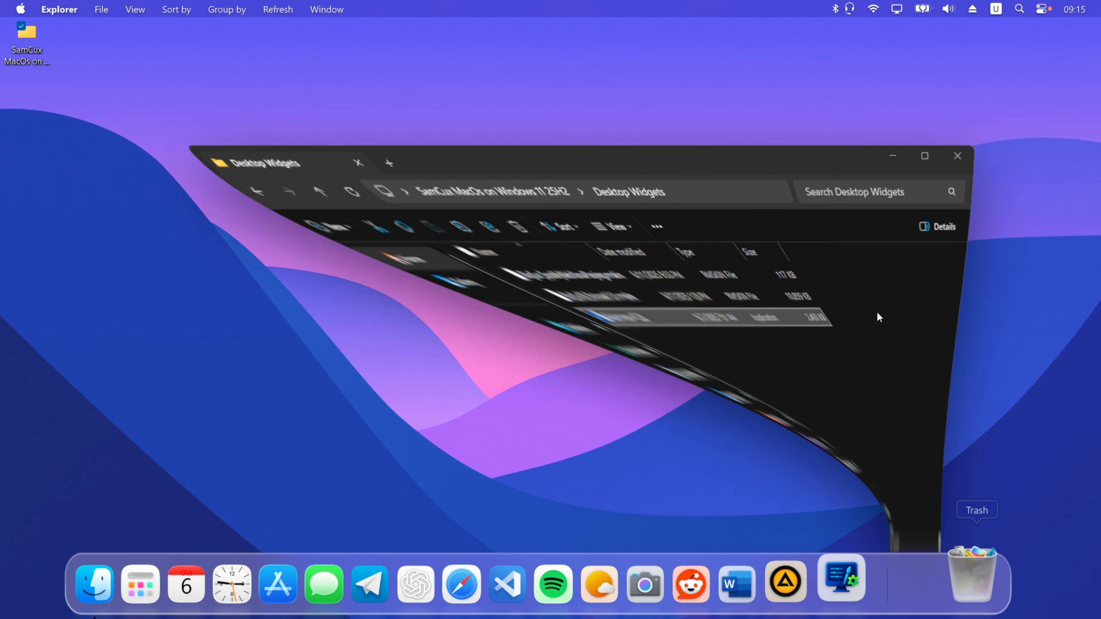
click(403, 235)
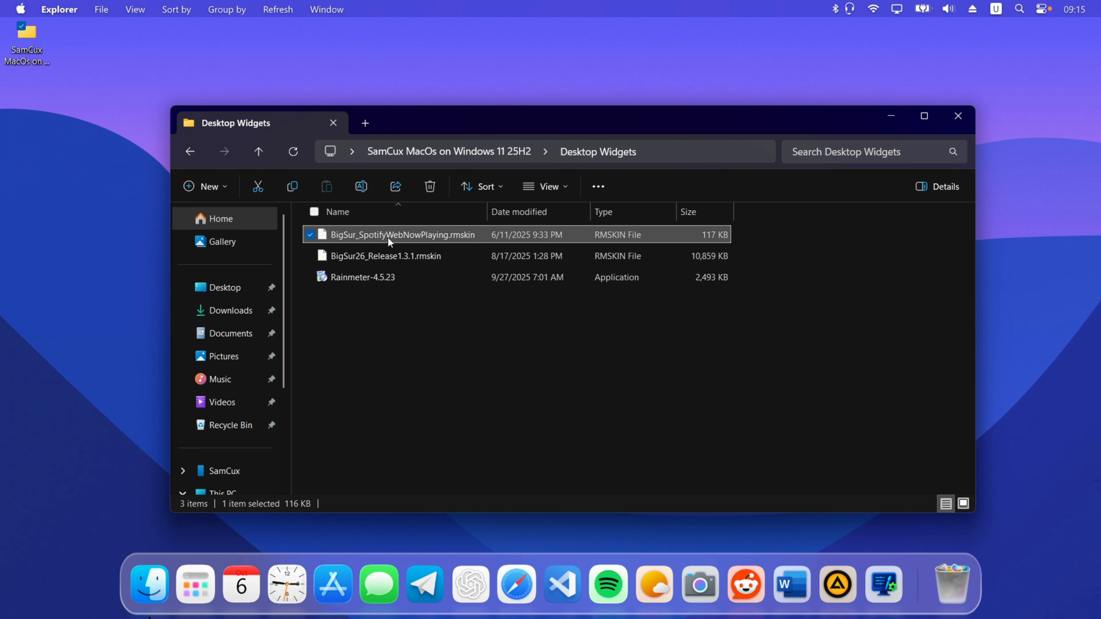
click(385, 261)
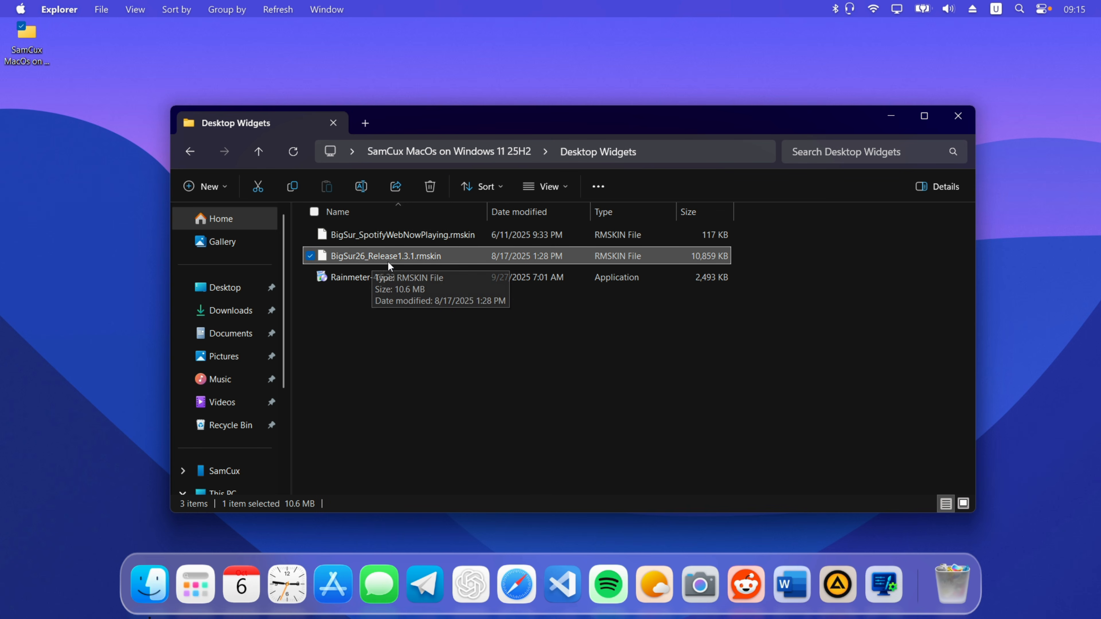
double_click(439, 256)
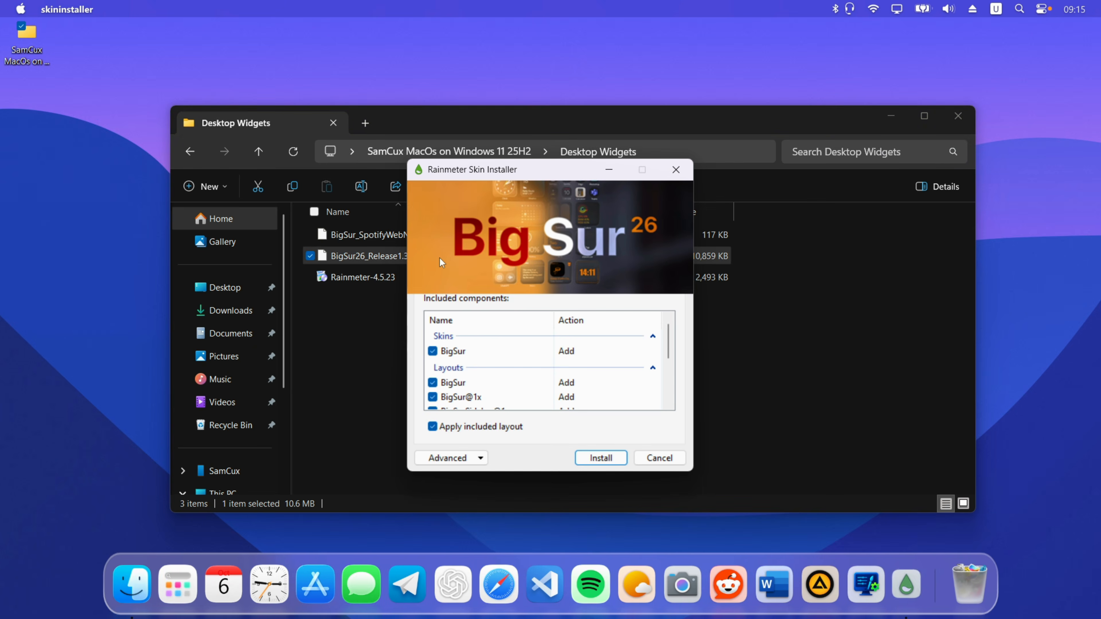
click(601, 458)
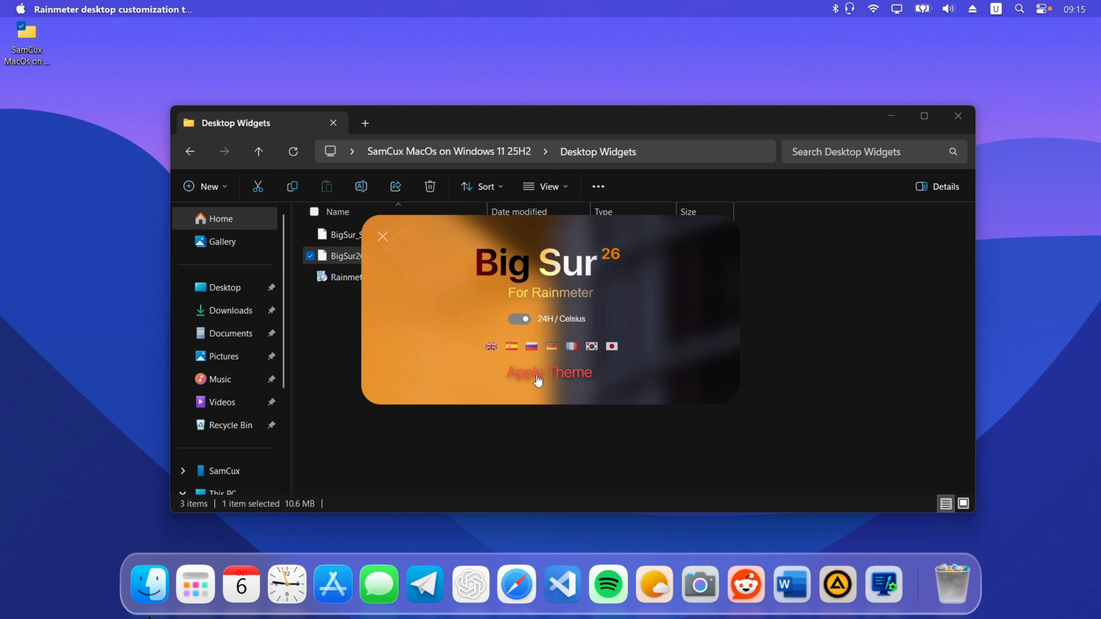
Apply the Big Sur 26 theme in the layout without a sidebar, then clear the file window and style picker out of the way
click(551, 380)
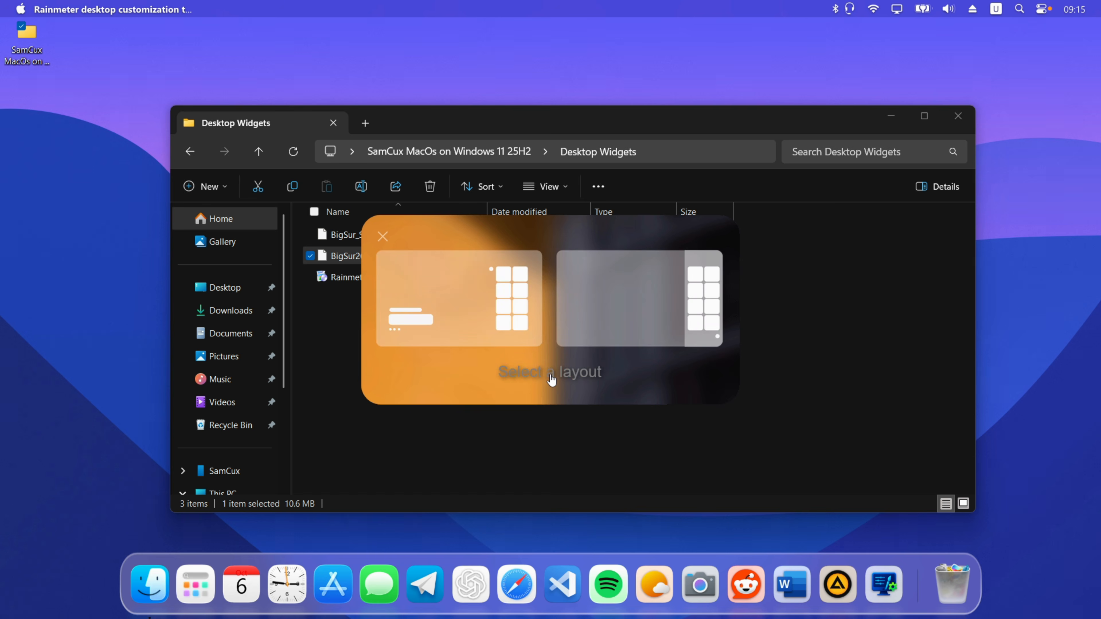
click(468, 275)
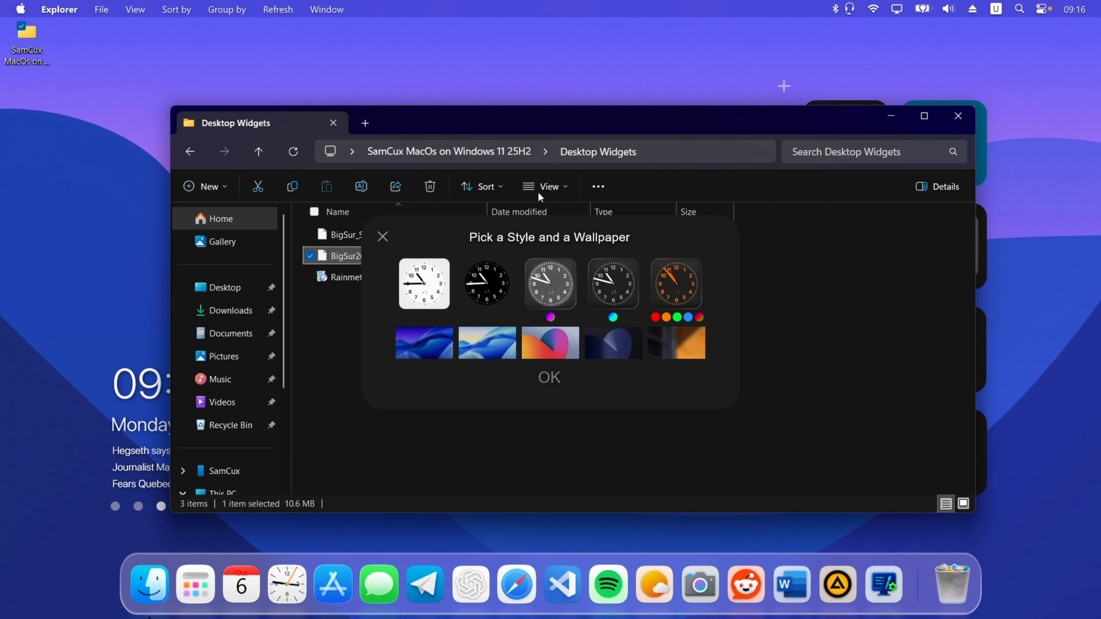
click(959, 116)
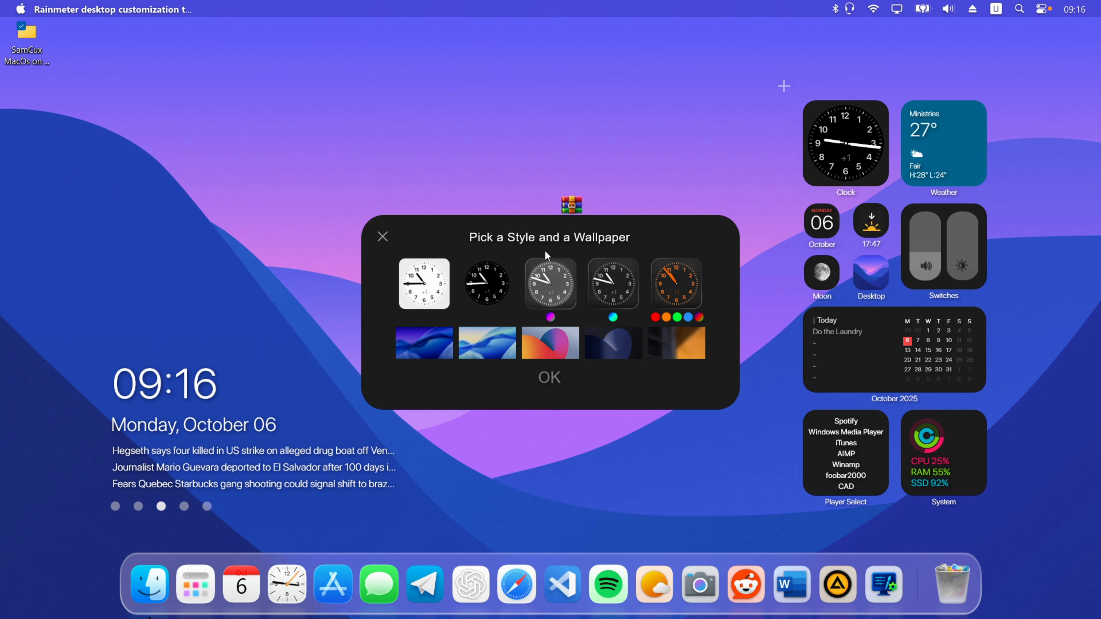
drag(564, 238, 455, 118)
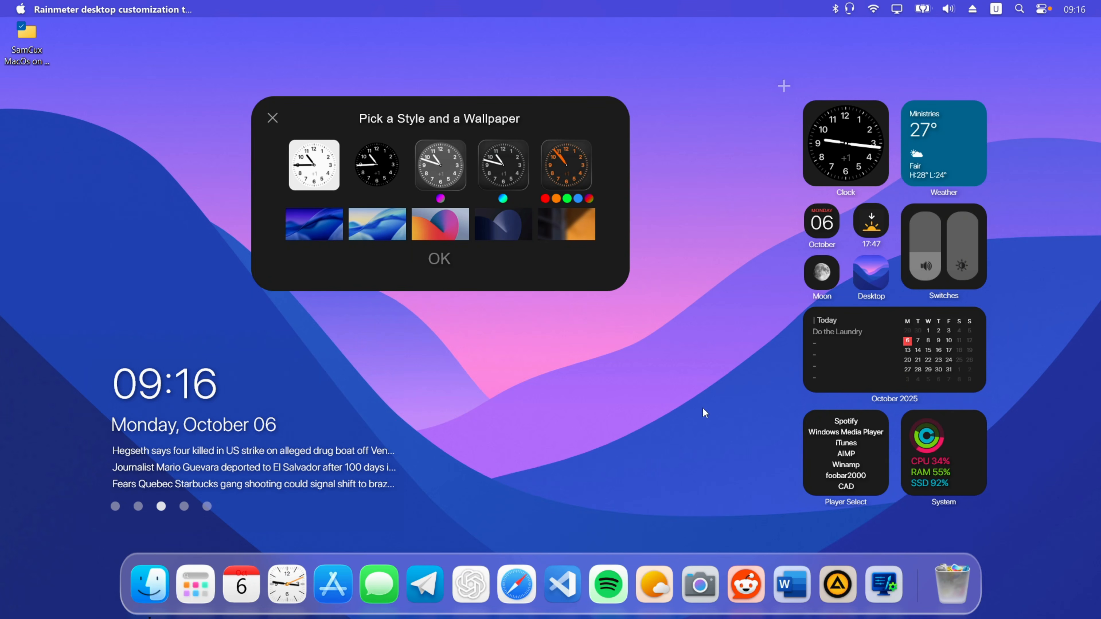
Give the widgets the translucent glass style in its lighter variant and confirm the style choice
click(455, 170)
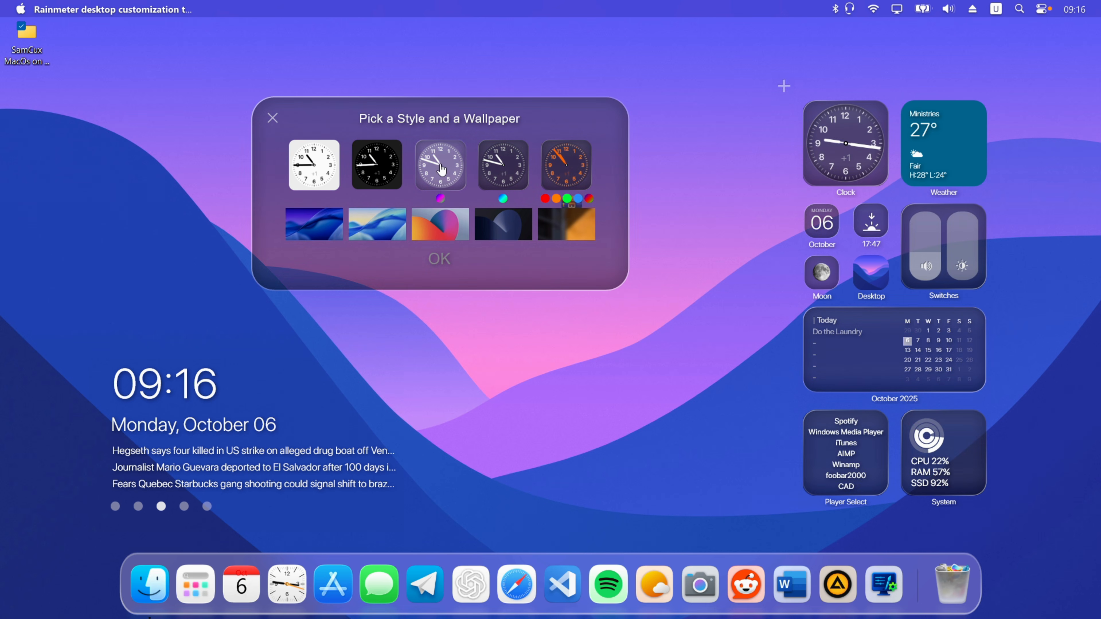
click(446, 181)
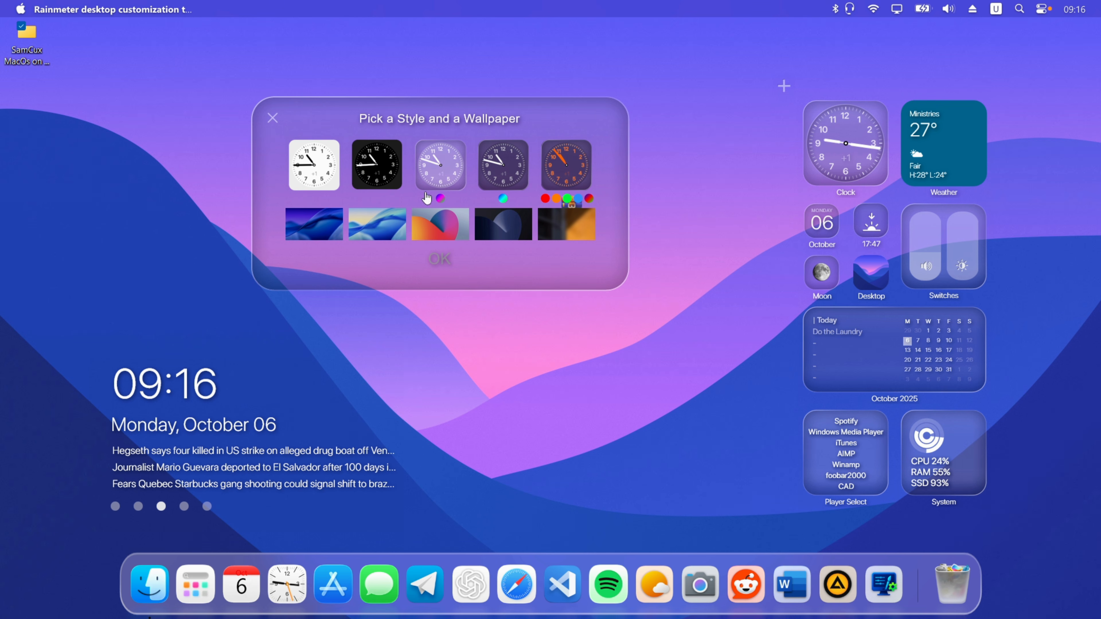
click(440, 260)
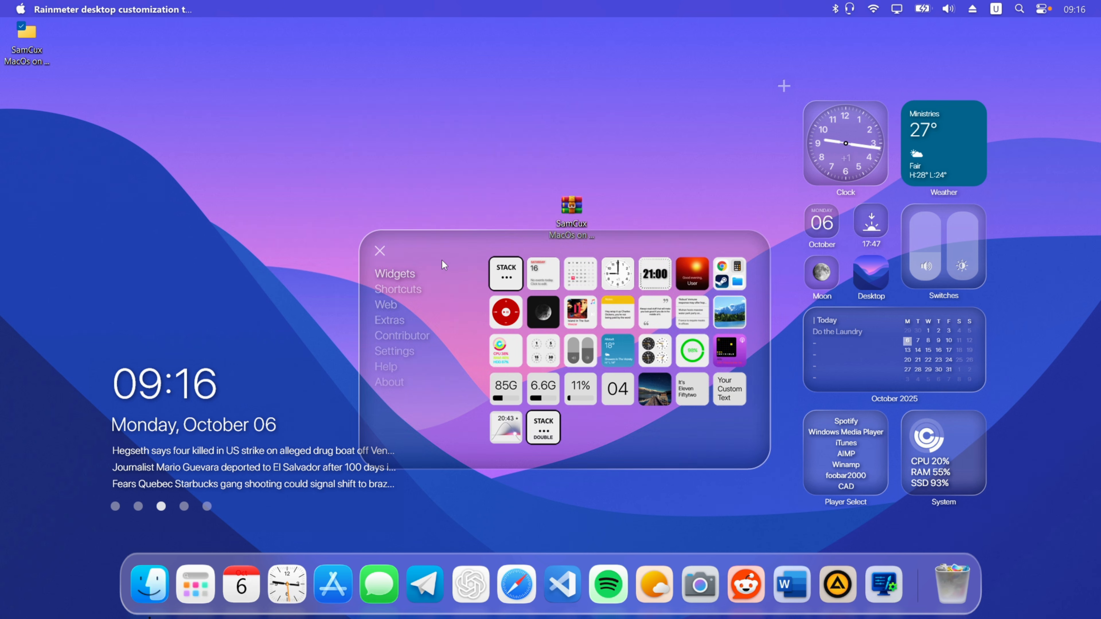
Add a Timer widget and replace the Weather widget beside the Clock with it
click(547, 351)
drag(75, 72, 645, 105)
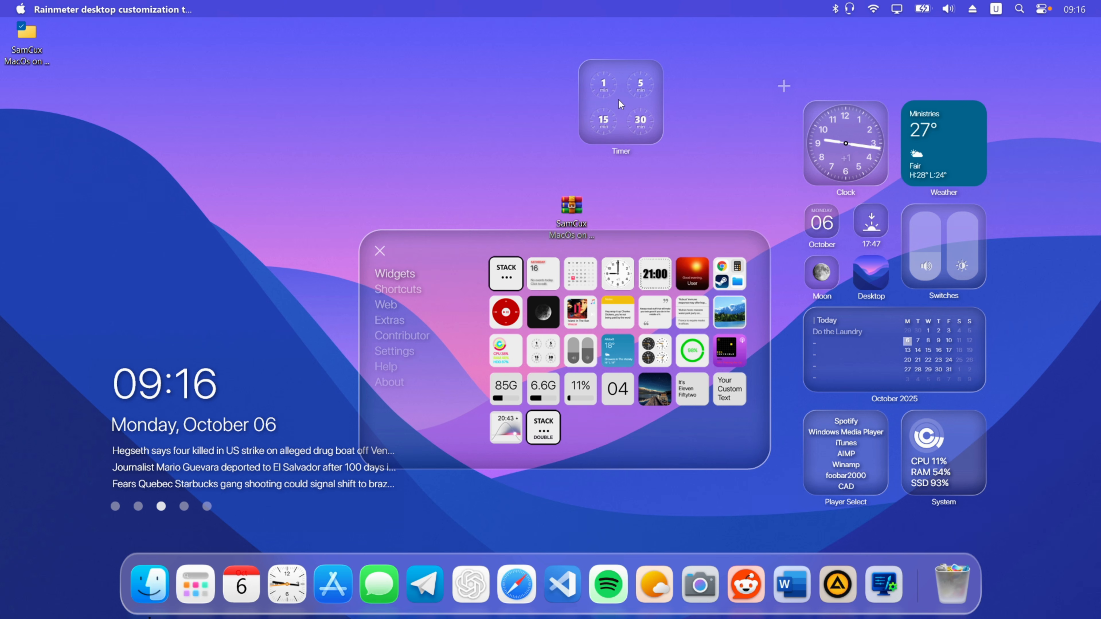
right_click(947, 139)
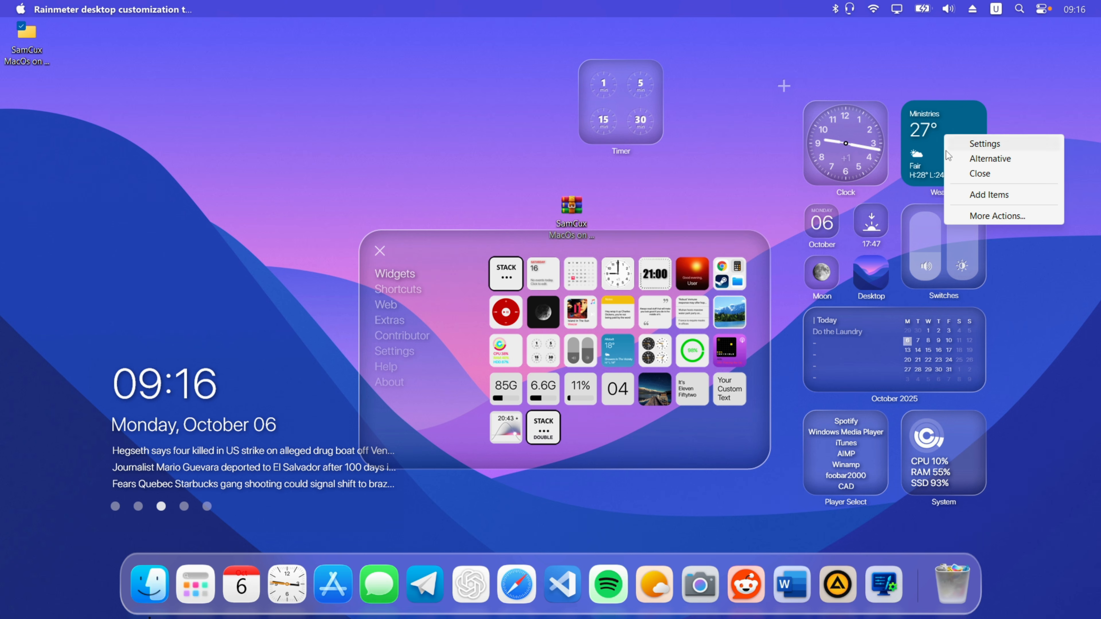
click(980, 174)
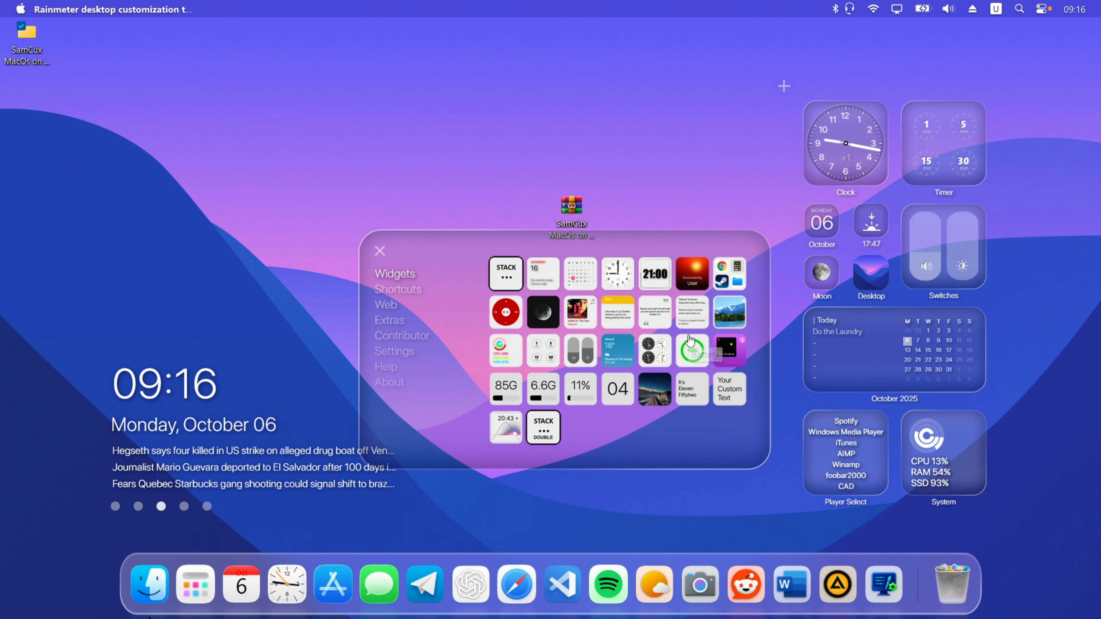
Add a RAM widget from the widget gallery and remove it again
click(543, 364)
click(543, 384)
click(544, 362)
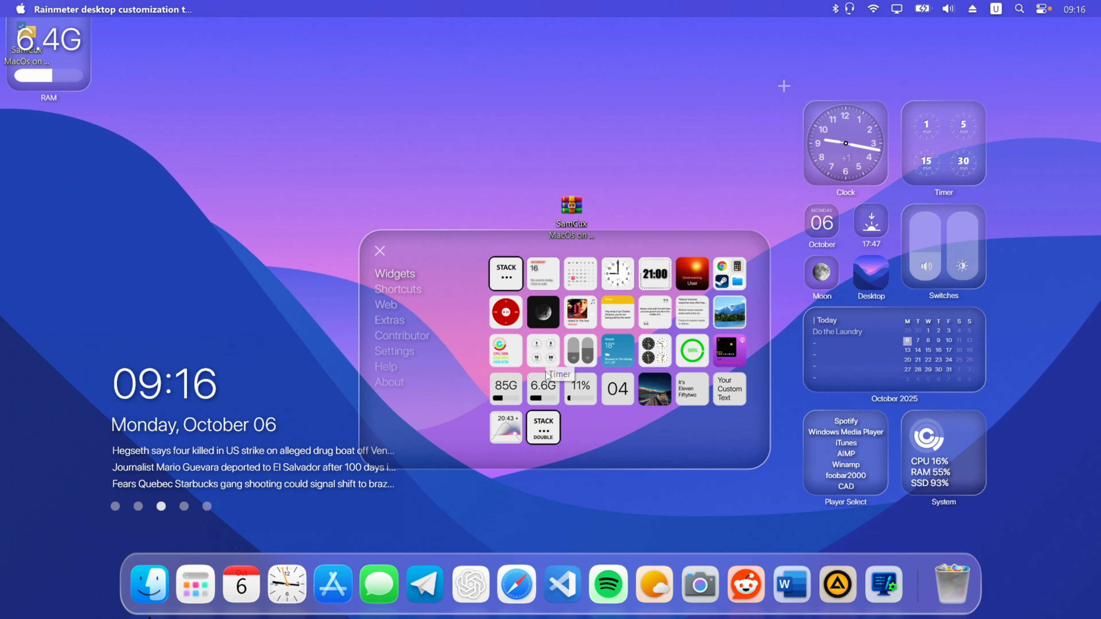
click(546, 386)
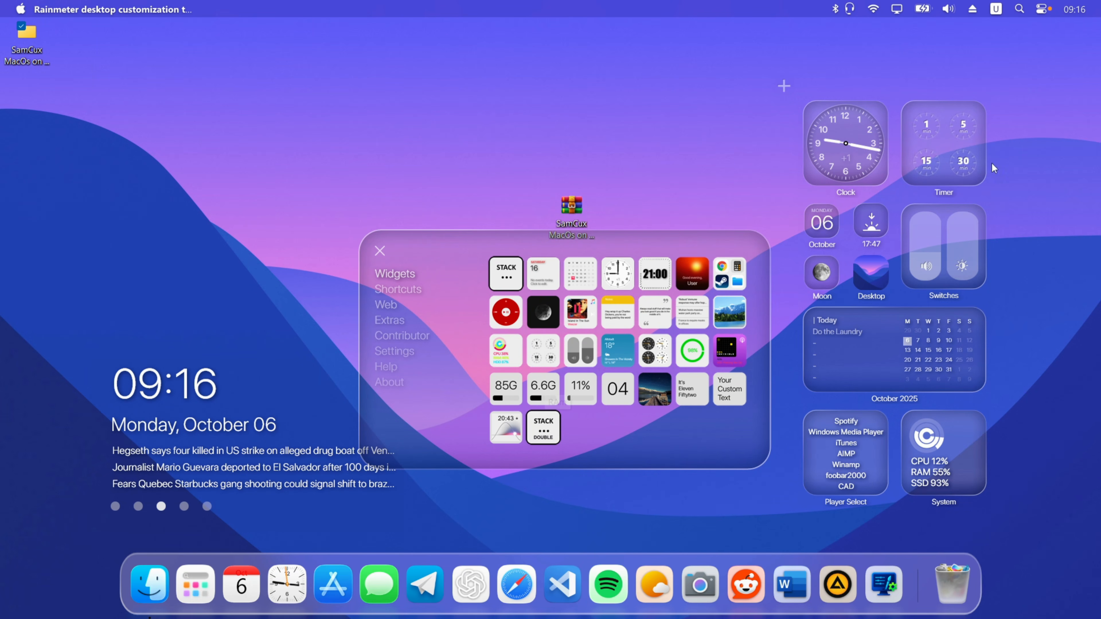
Start the 30-minute countdown on the Timer widget and close the widget gallery
click(953, 144)
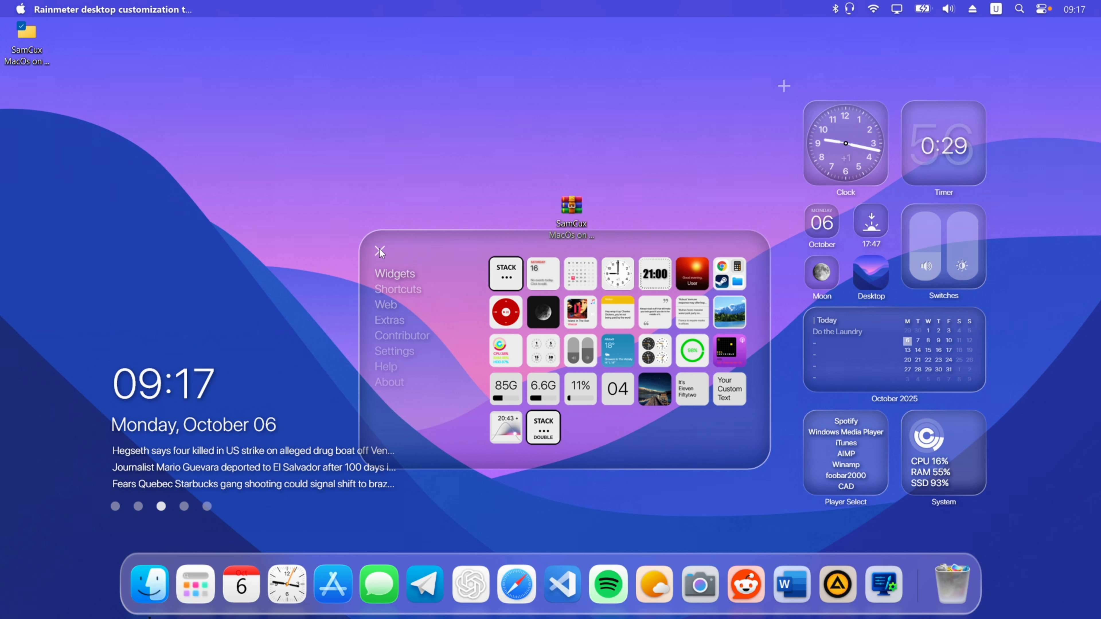
click(380, 251)
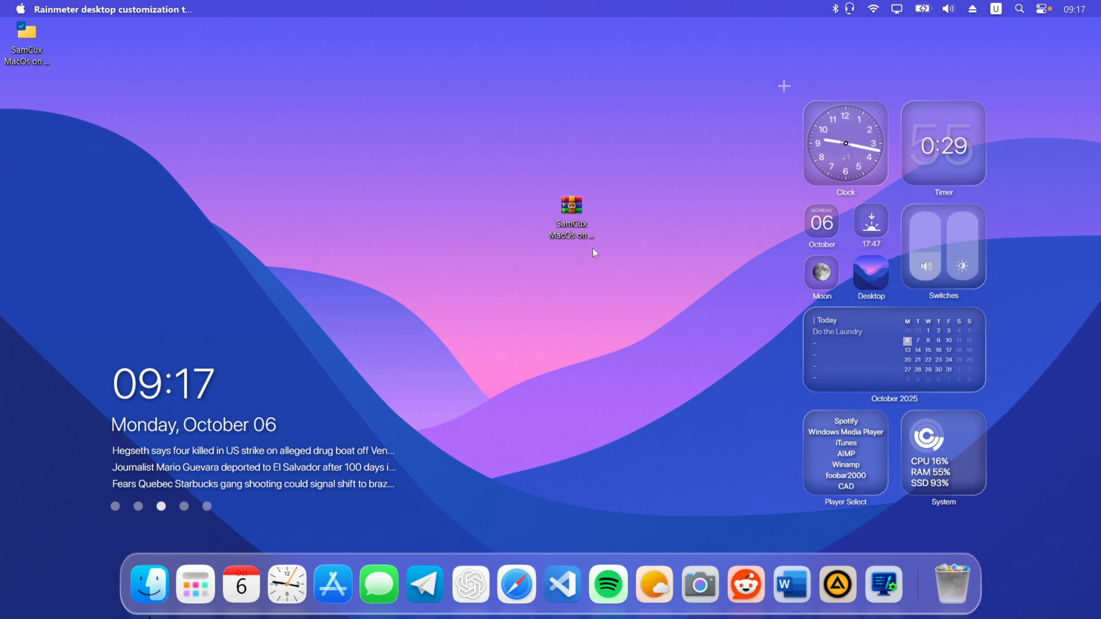
Check the theme pack folder's contents and the Launchpad from the dock, closing each one after viewing
double_click(27, 37)
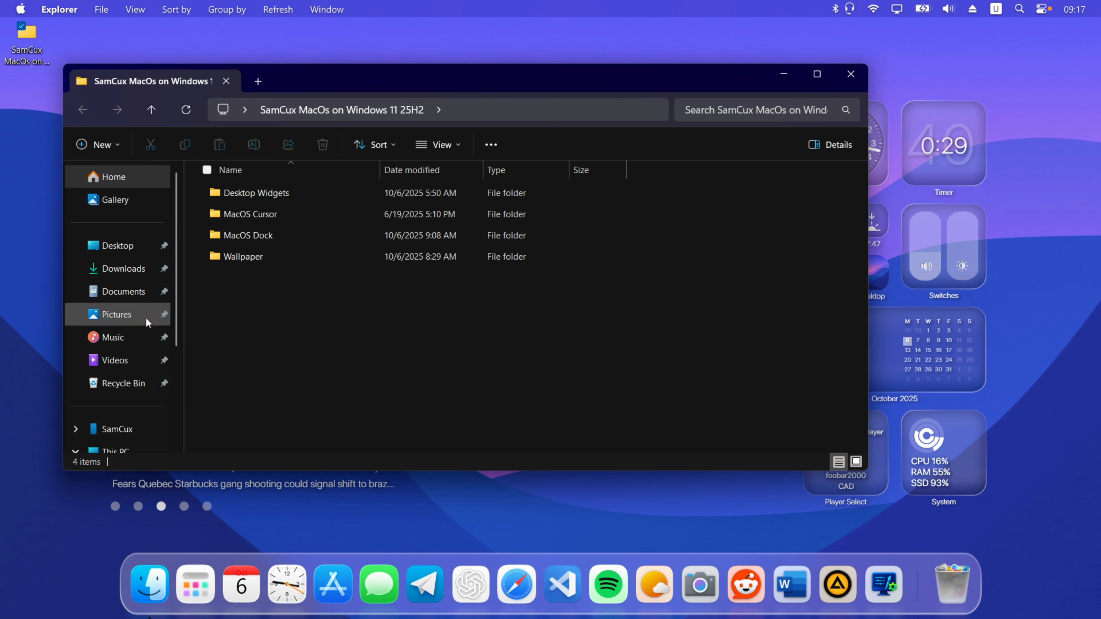
click(852, 73)
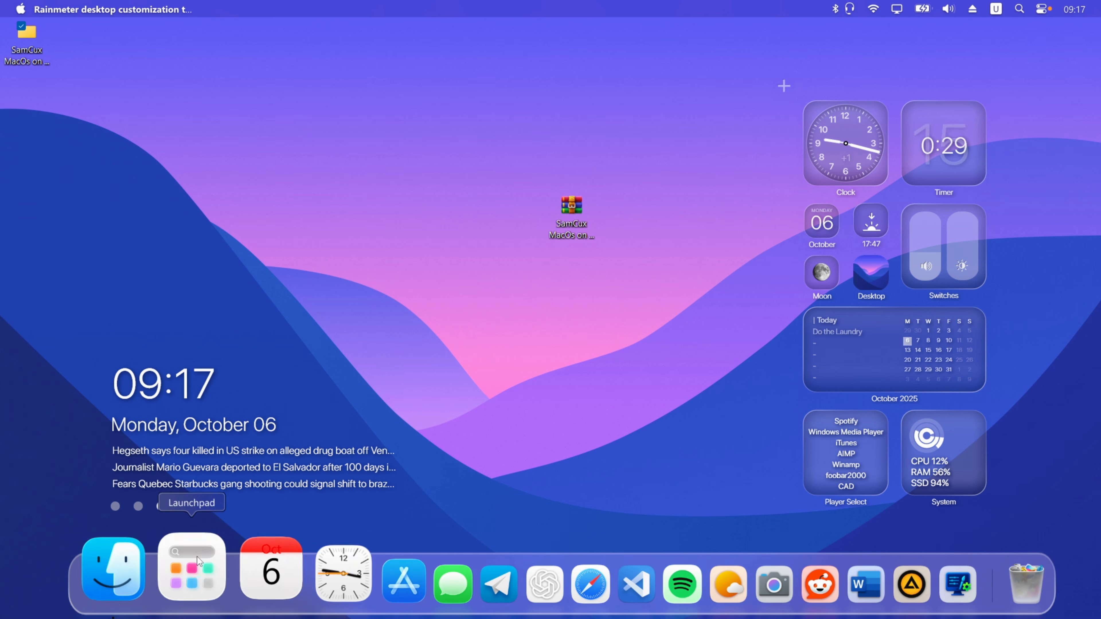
click(203, 572)
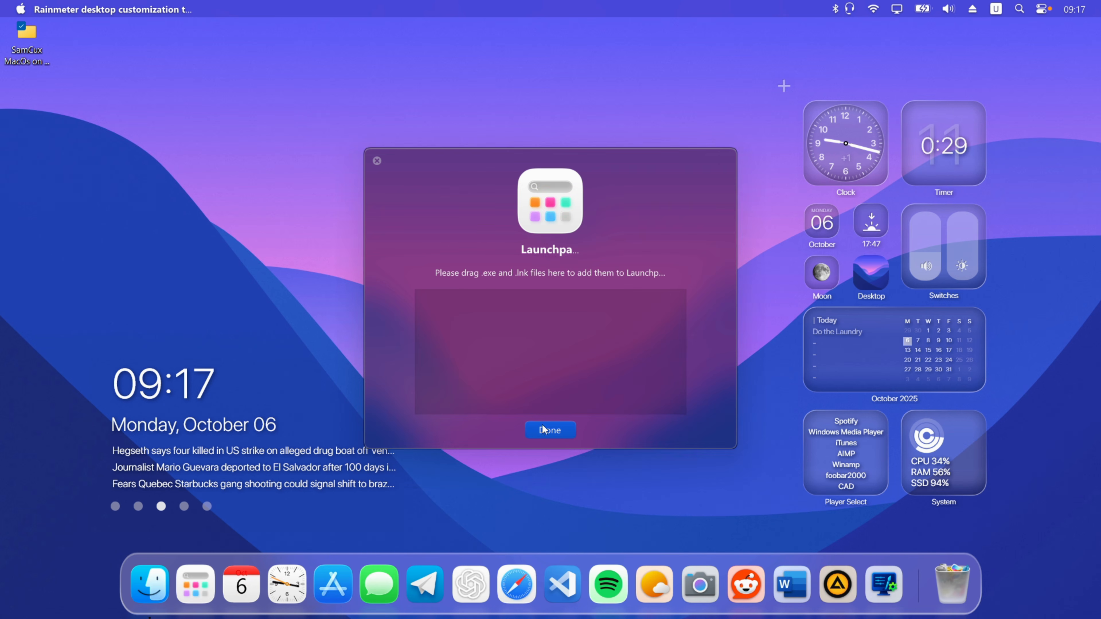
click(376, 161)
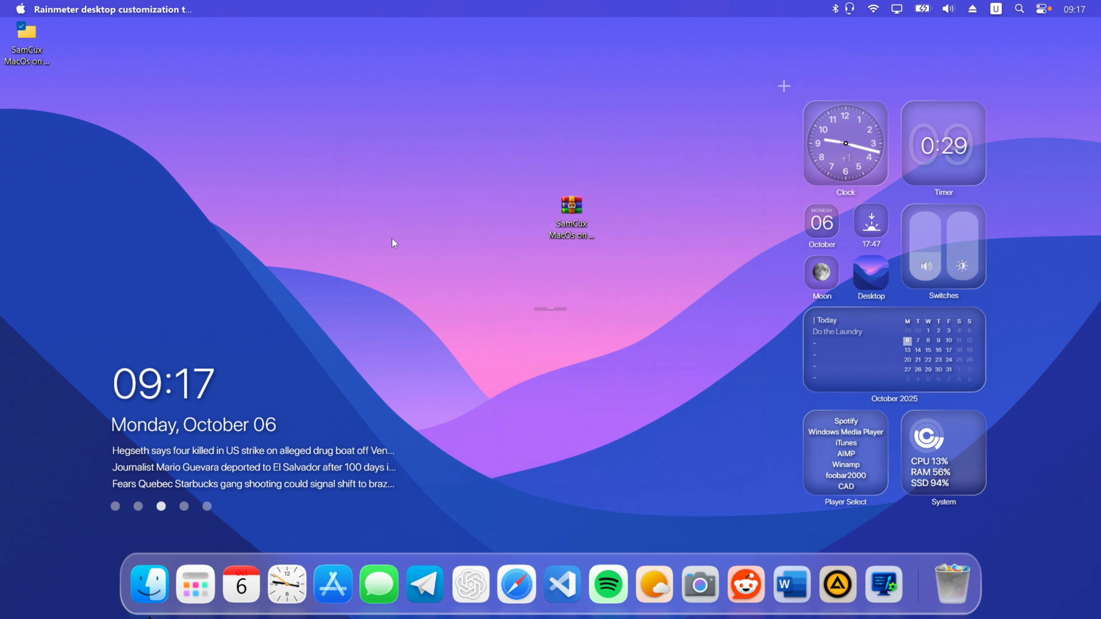
Set Launchpad to display Added icons&Start Menu&Desktop in the dock's preferences and accept the restart notice
right_click(921, 566)
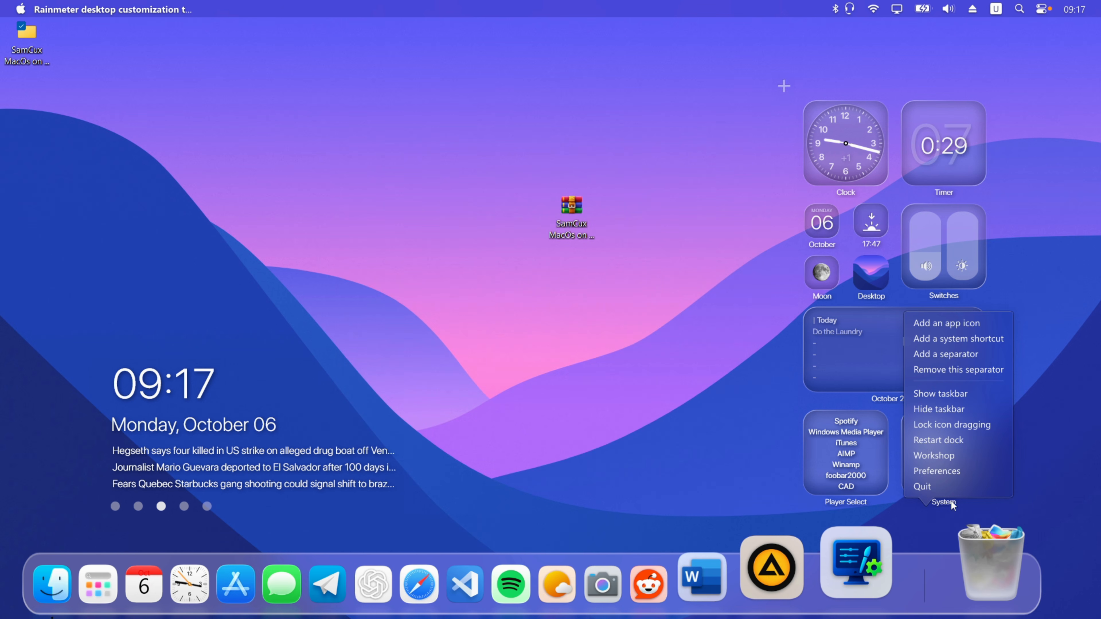
click(948, 474)
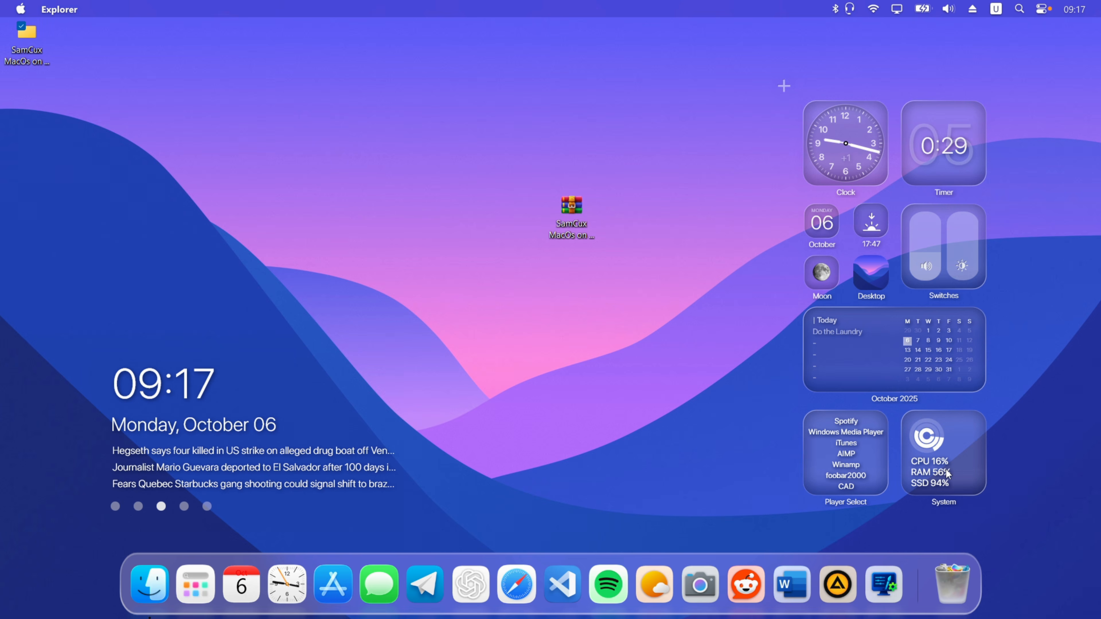
scroll(399, 364, down, 2)
scroll(404, 349, up, 3)
click(364, 255)
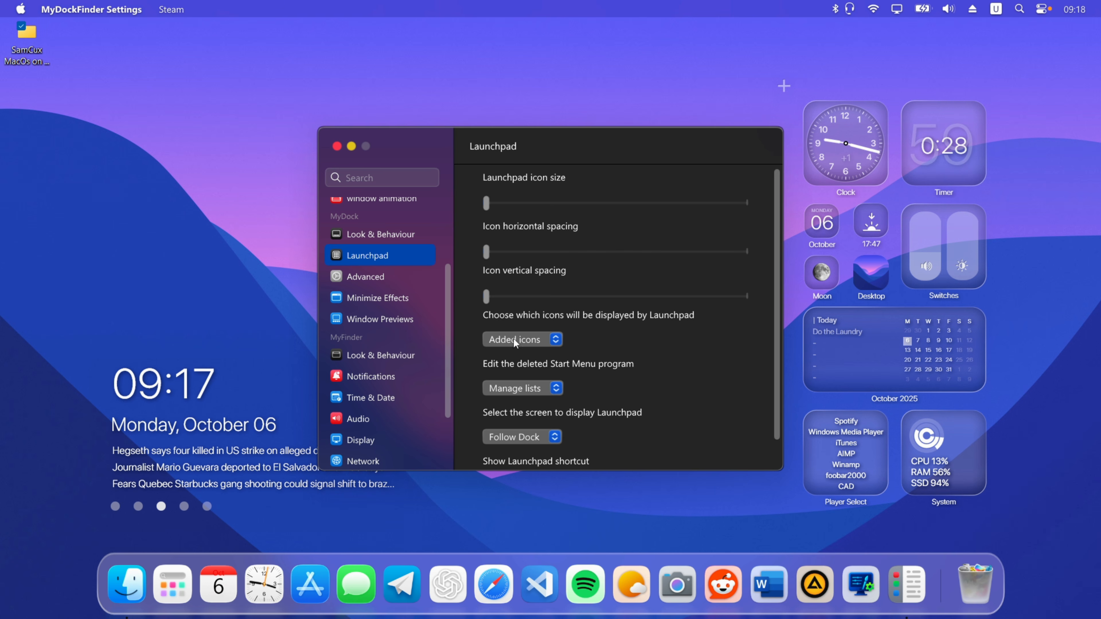
click(530, 339)
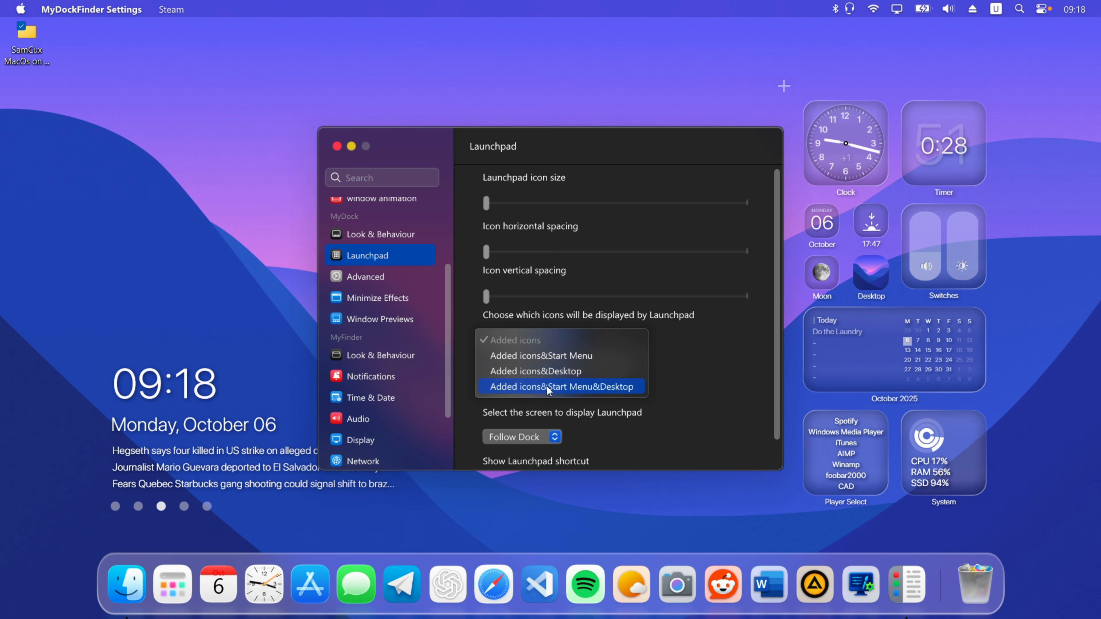
click(547, 386)
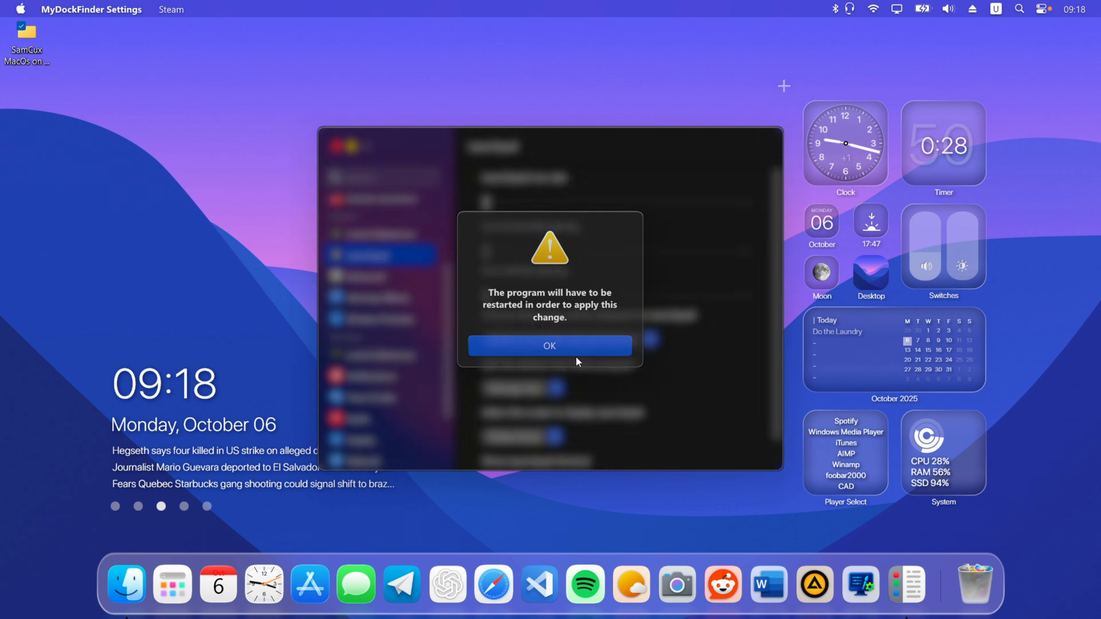
click(575, 352)
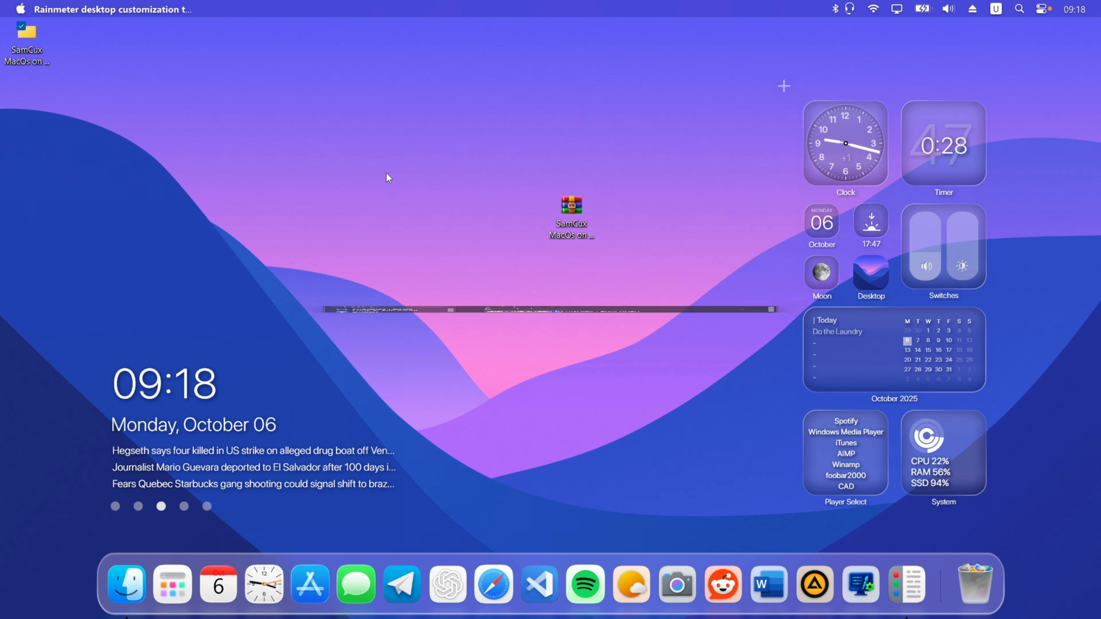
Restart the dock and open Windhawk from the Launchpad
right_click(914, 576)
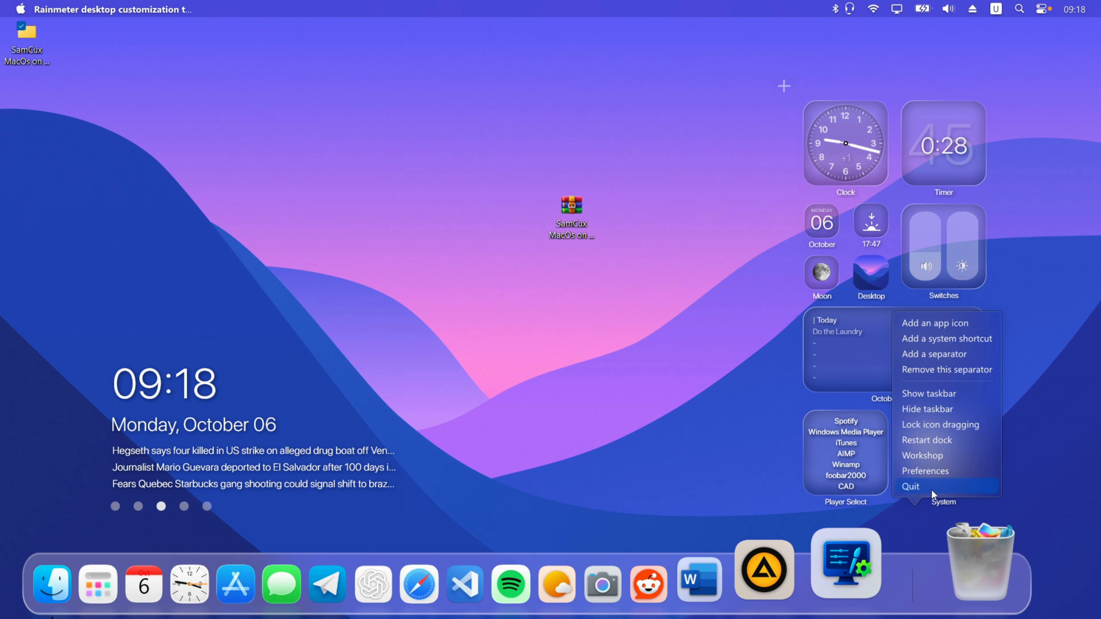
click(98, 584)
scroll(556, 359, down, 3)
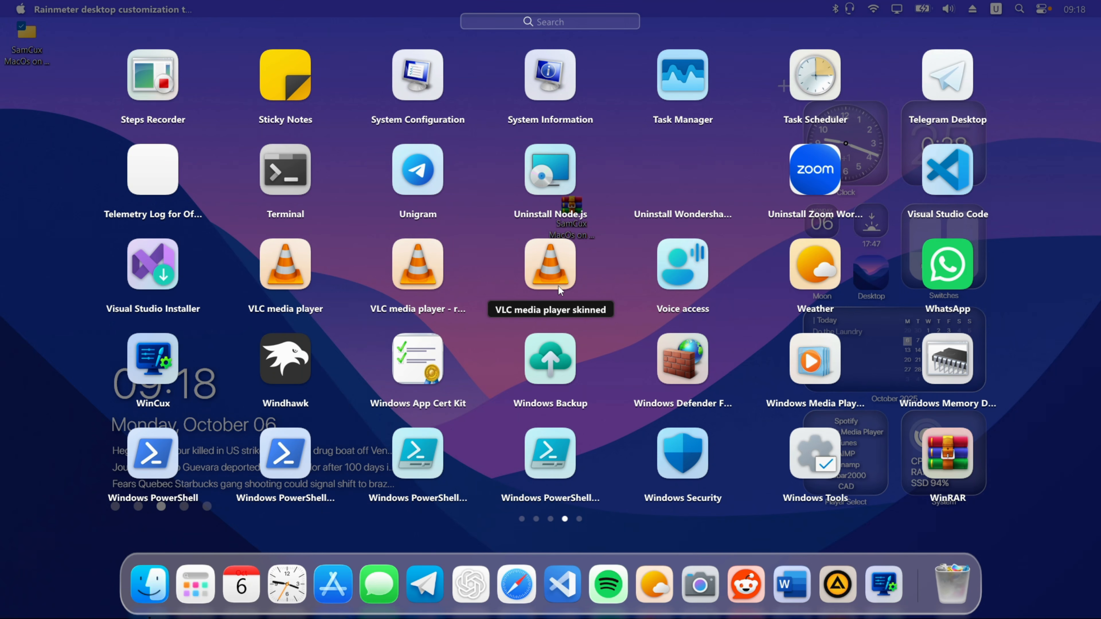
click(282, 366)
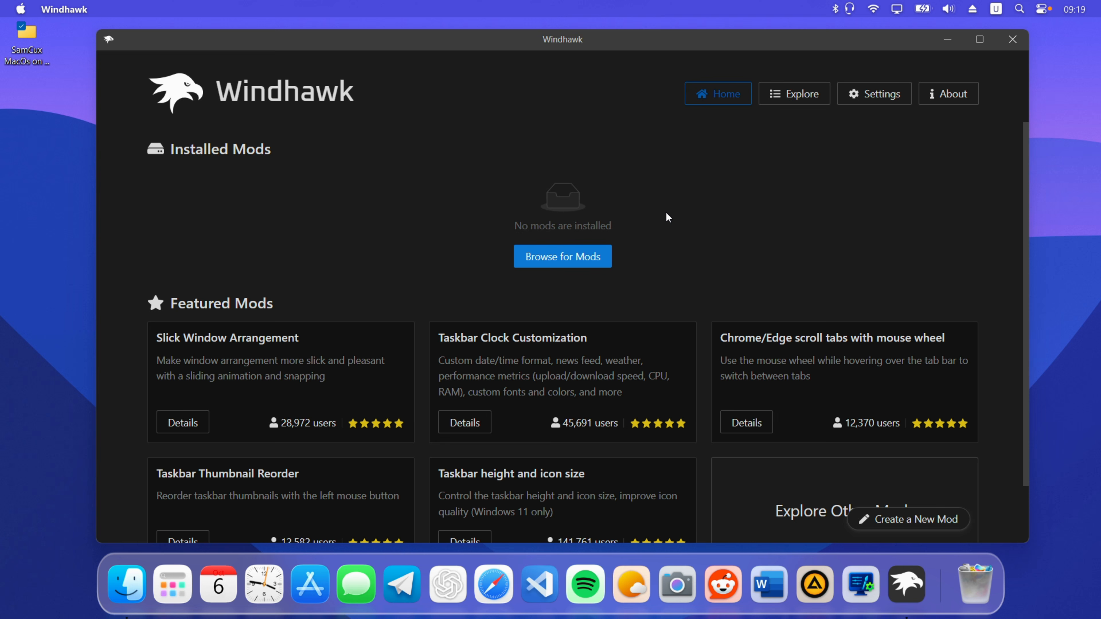
Find the Windows 11 File Explorer Styler mod among the available mods and install it, accepting the risk
click(793, 104)
scroll(434, 216, down, 6)
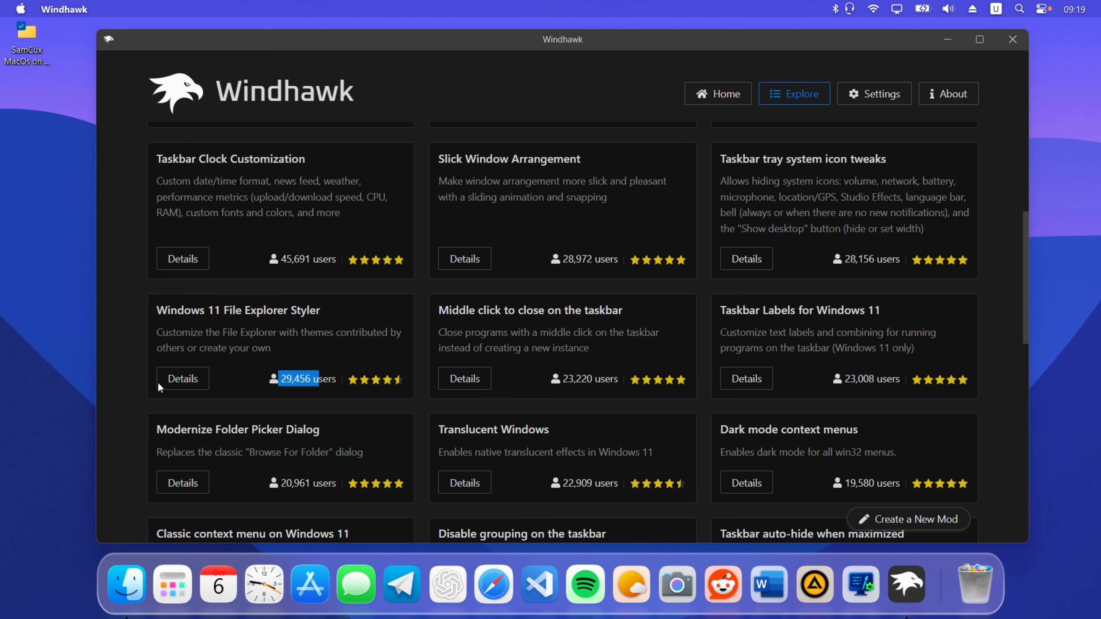
click(182, 379)
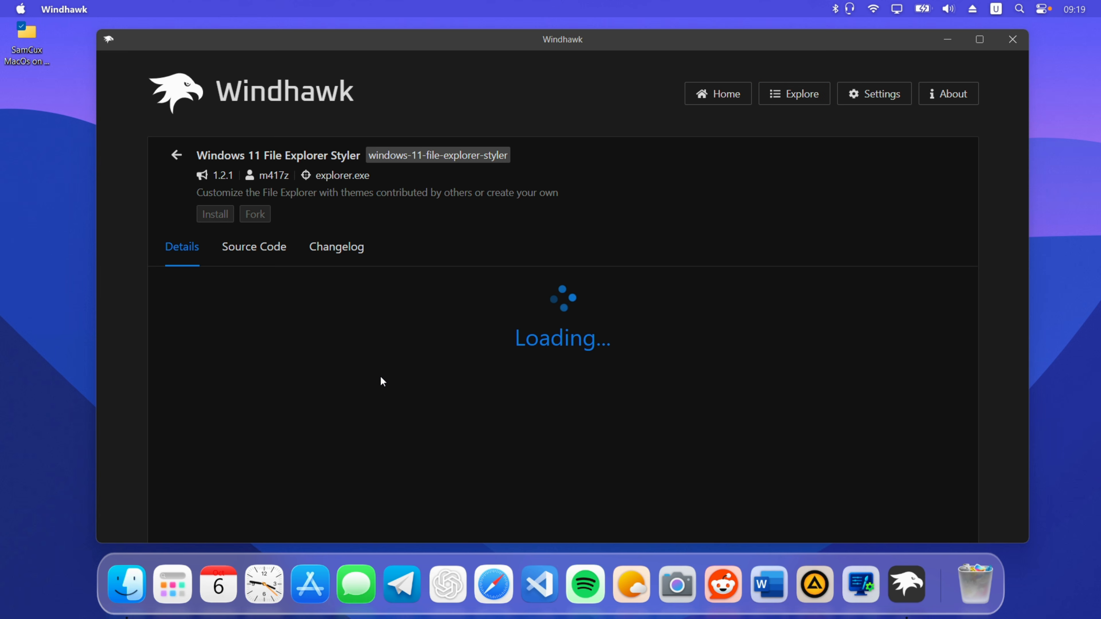
click(228, 215)
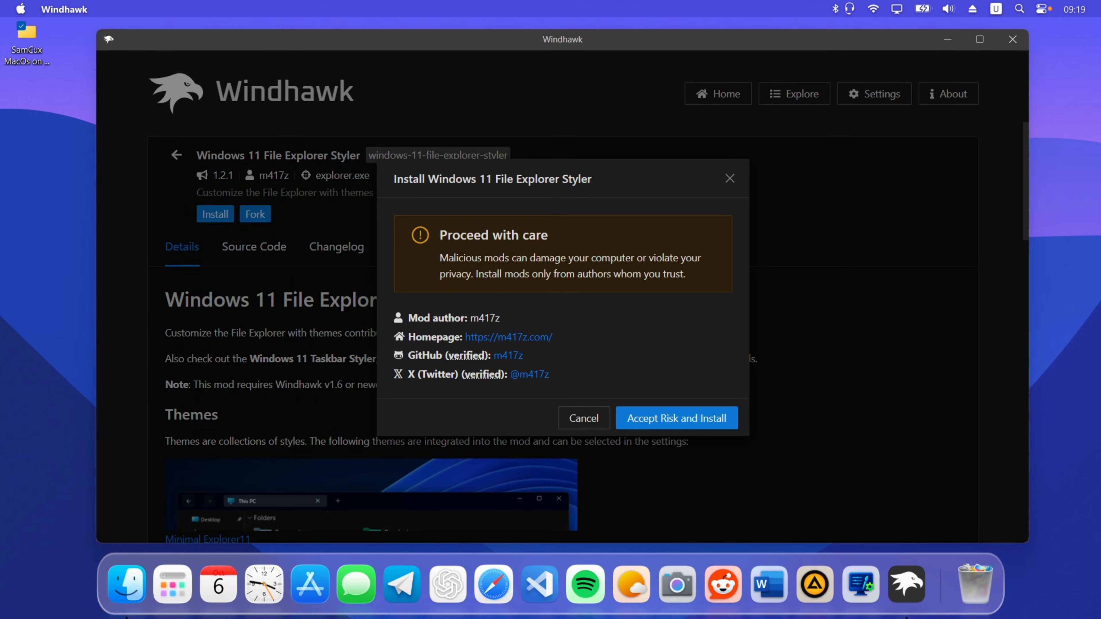
click(695, 417)
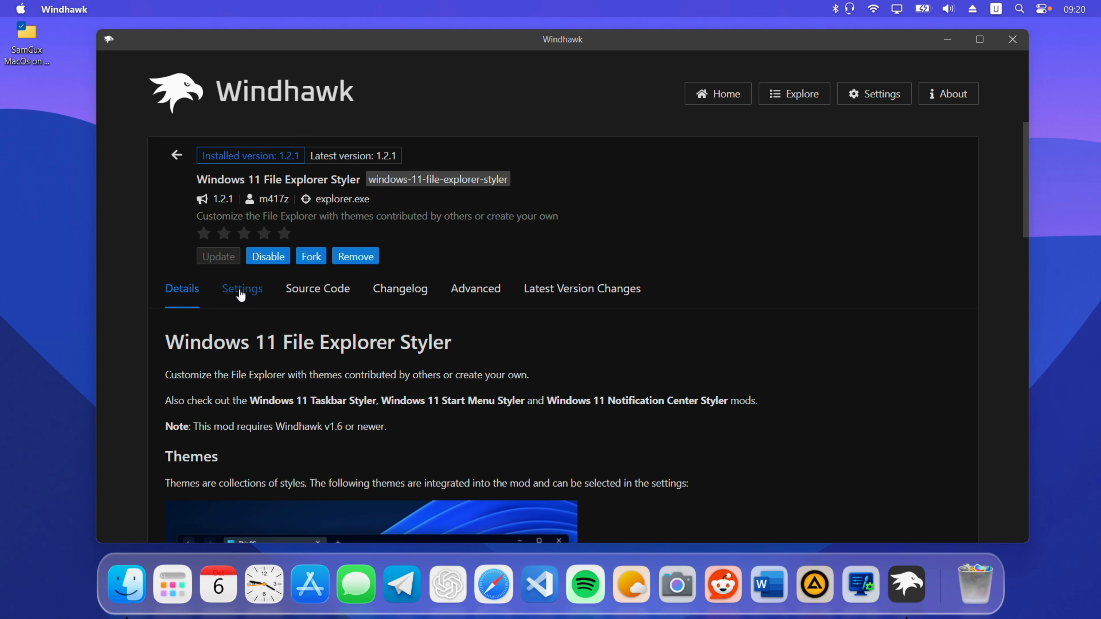
Set the File Explorer Styler mod's theme to Translucent Explorer11, save the settings and check the look in a File Explorer window
click(242, 291)
scroll(367, 307, down, 2)
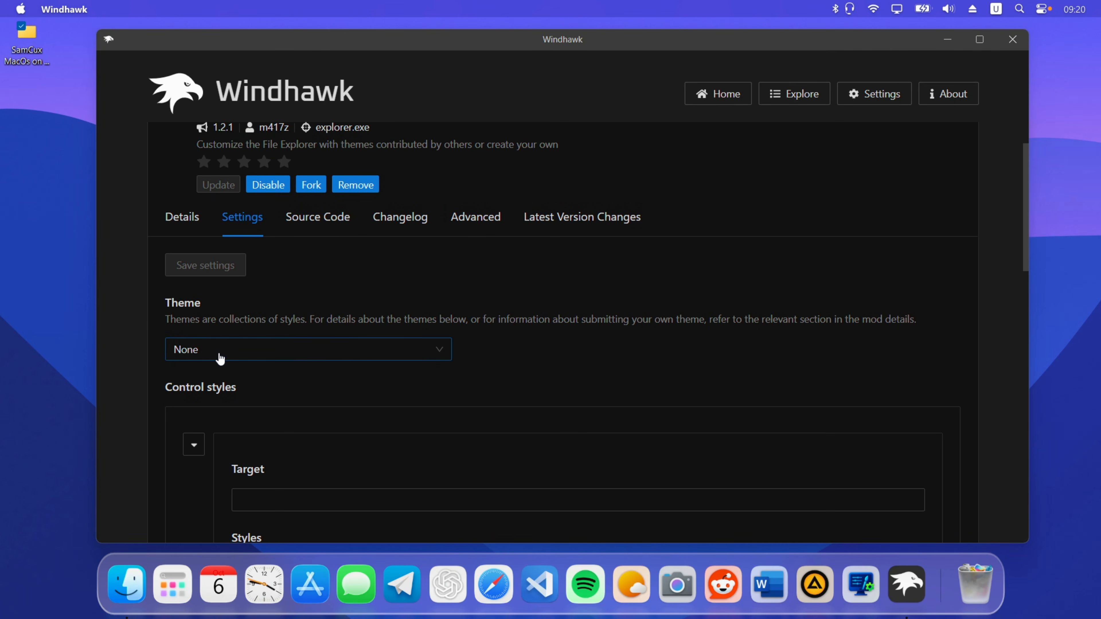
click(220, 358)
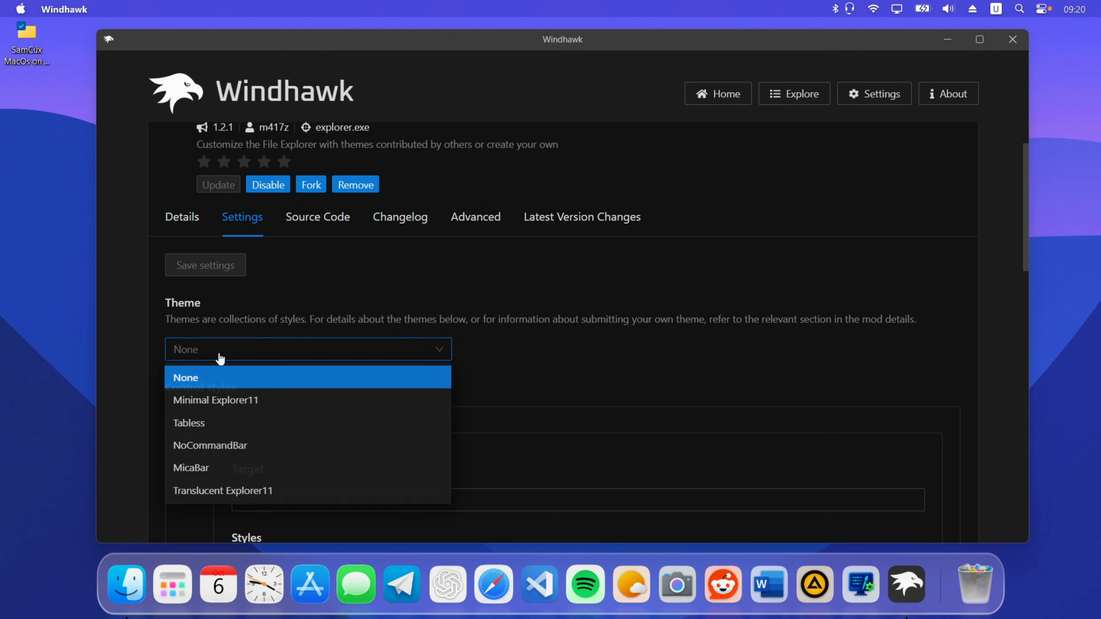
click(209, 494)
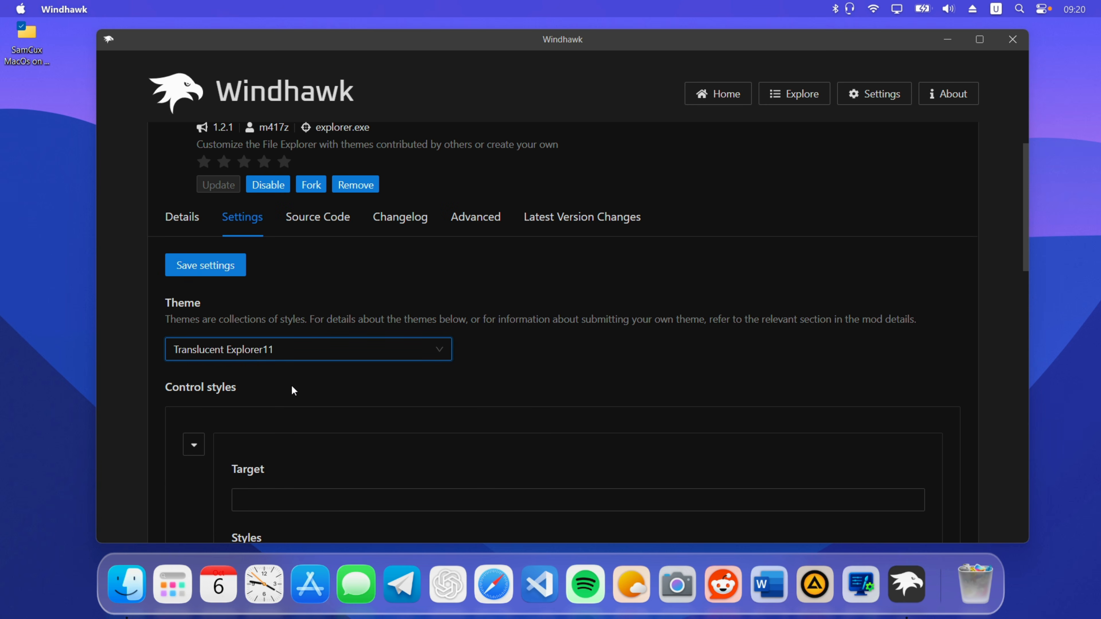
click(209, 261)
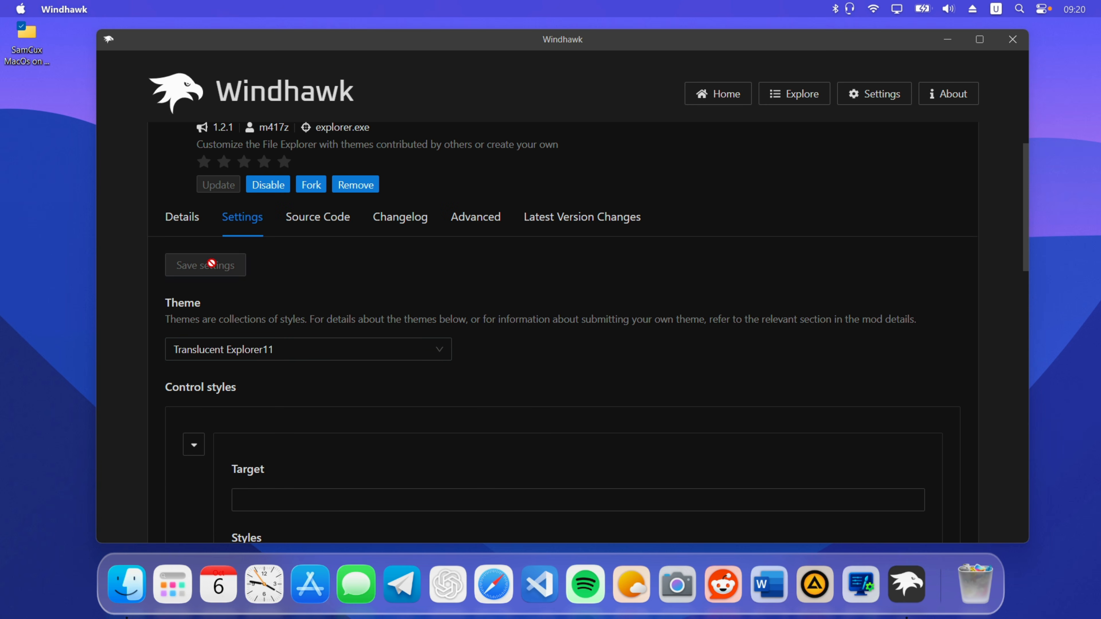
key(super+e)
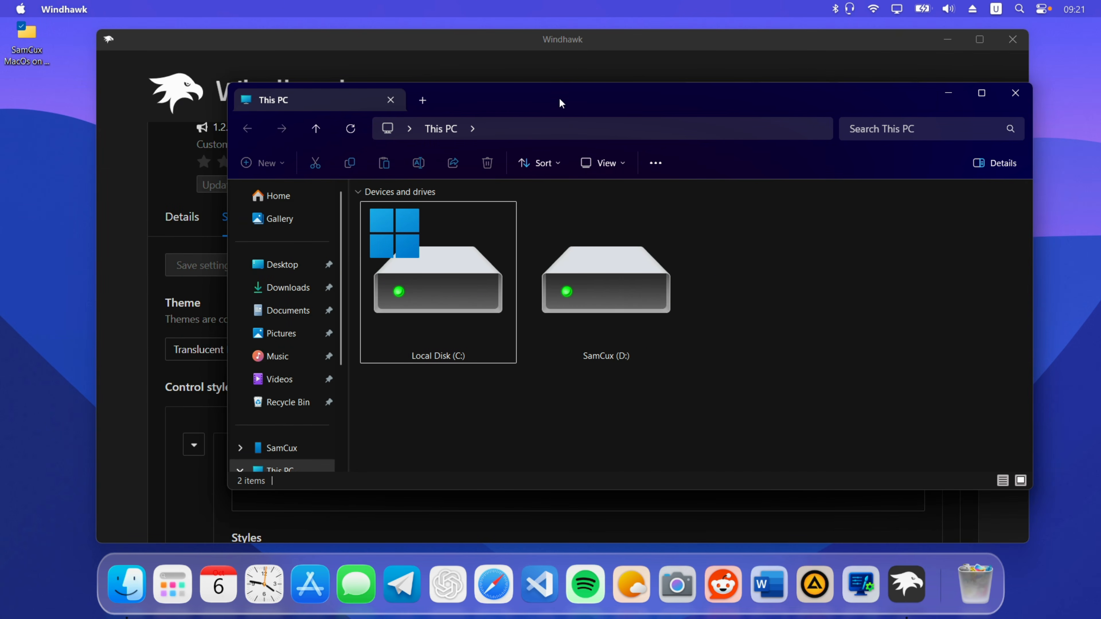
click(186, 139)
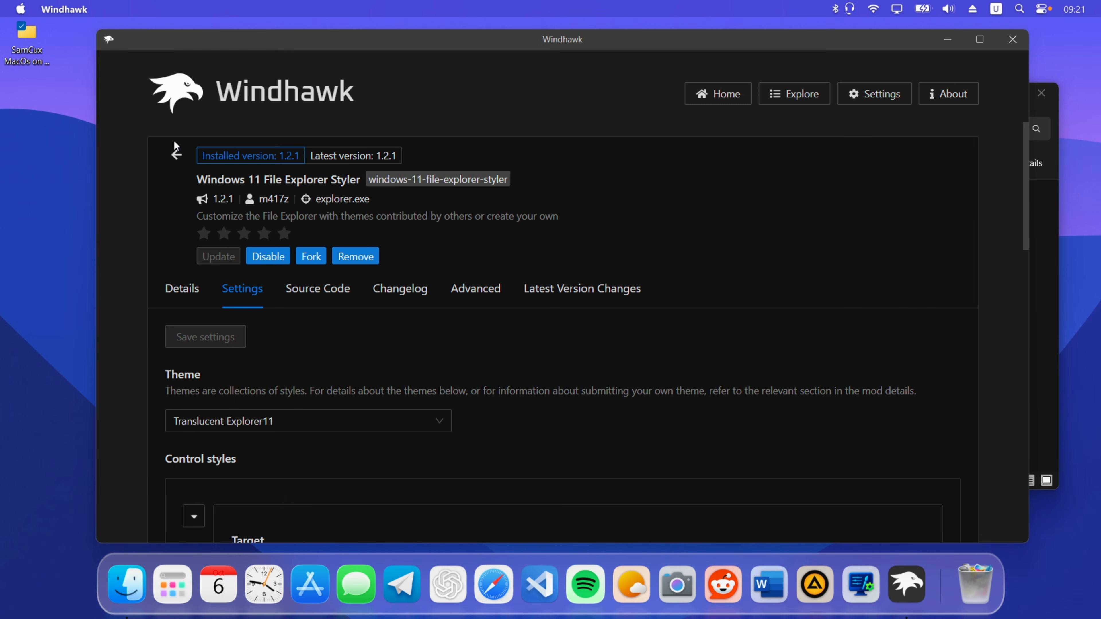
Return to the mod list and install the Translucent Windows mod, accepting the risk
click(176, 153)
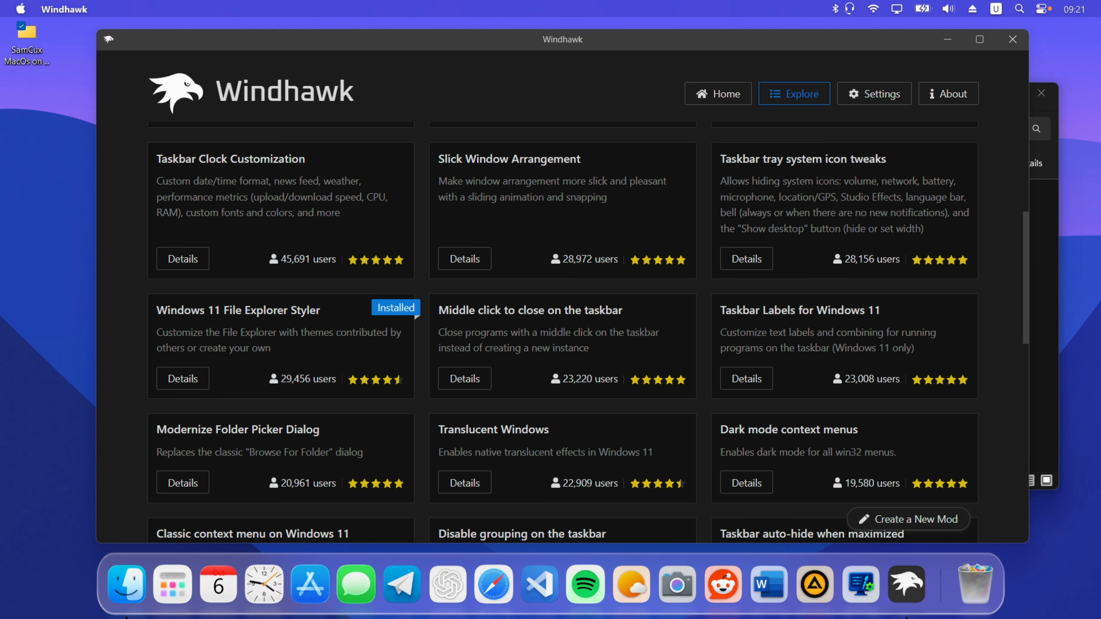
click(463, 489)
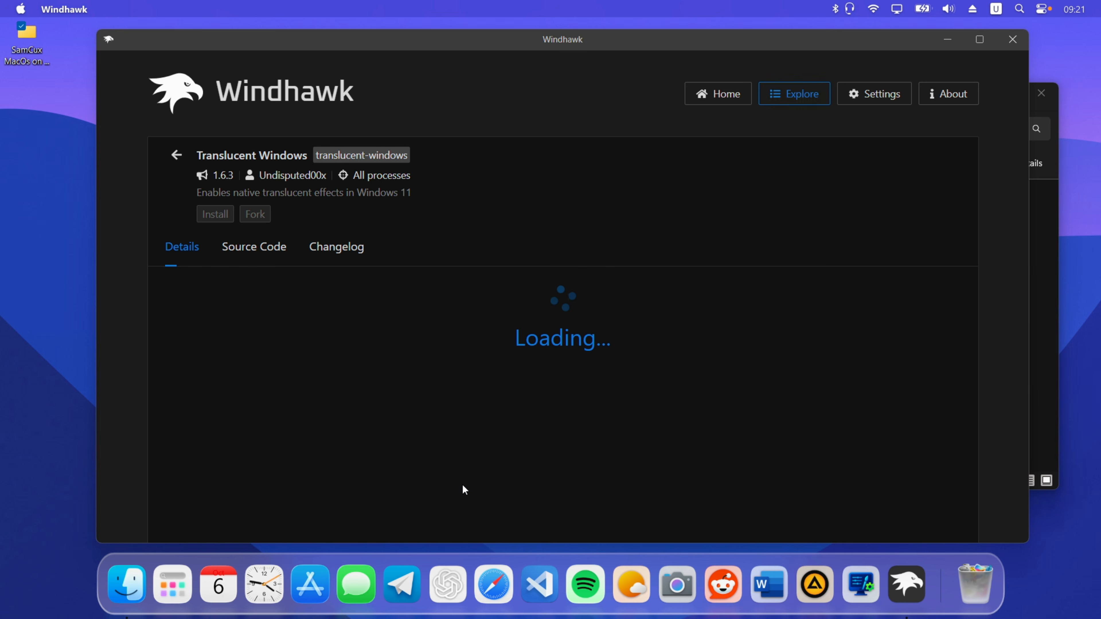
click(215, 214)
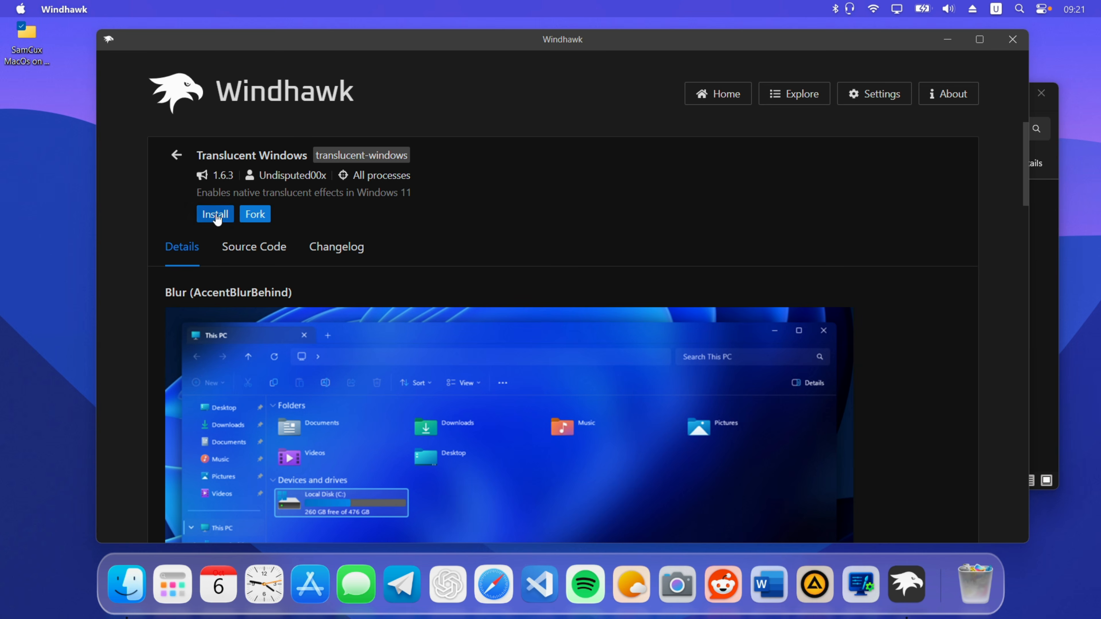
click(665, 399)
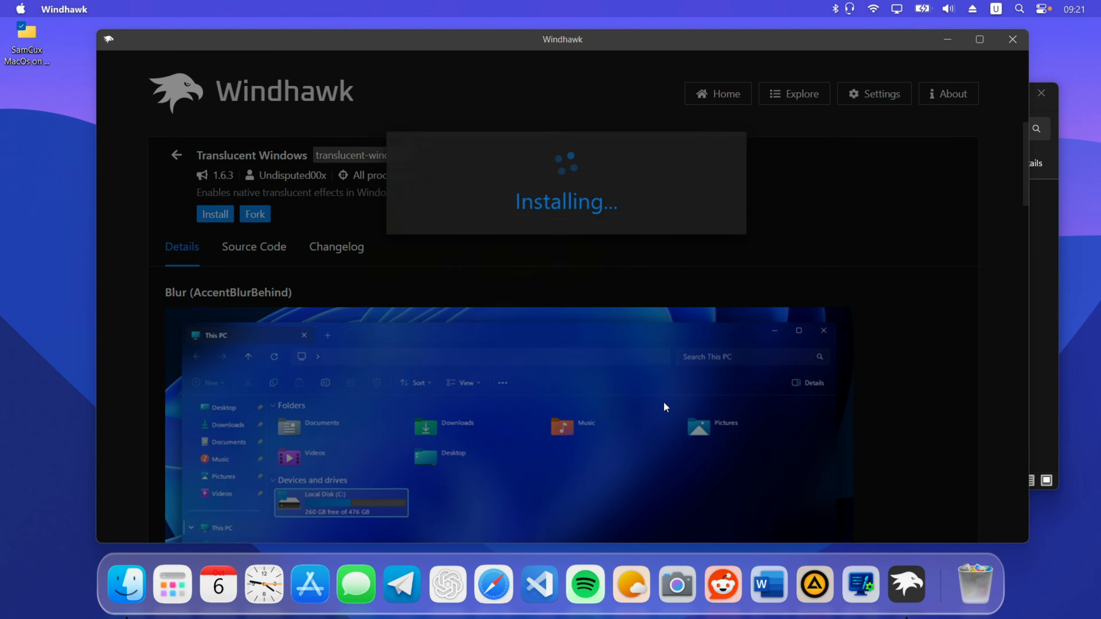
Enable Windows theme custom rendering, Windows theme accent colorizer and Text alpha blending in the Translucent Windows mod's settings
click(245, 287)
scroll(303, 309, down, 4)
click(199, 260)
click(198, 339)
click(199, 417)
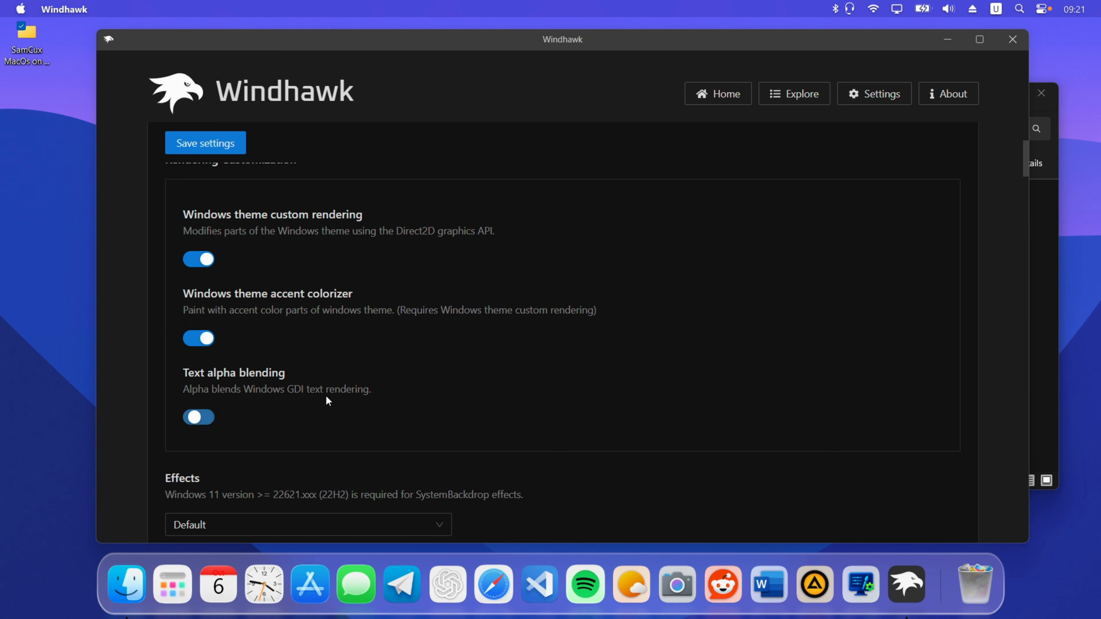
Set the mod's Effects to Acrylic (SystemBackdrop) and enable Immersive darkmode titlebar and Extend effects into entire window
scroll(539, 329, down, 5)
click(257, 309)
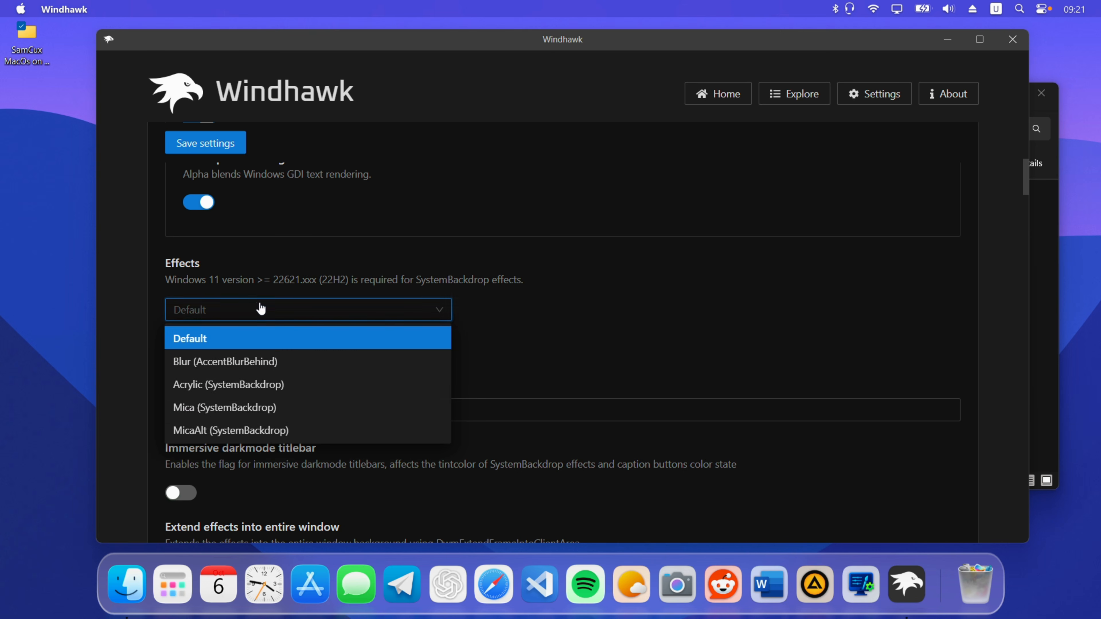
click(211, 386)
scroll(293, 393, down, 3)
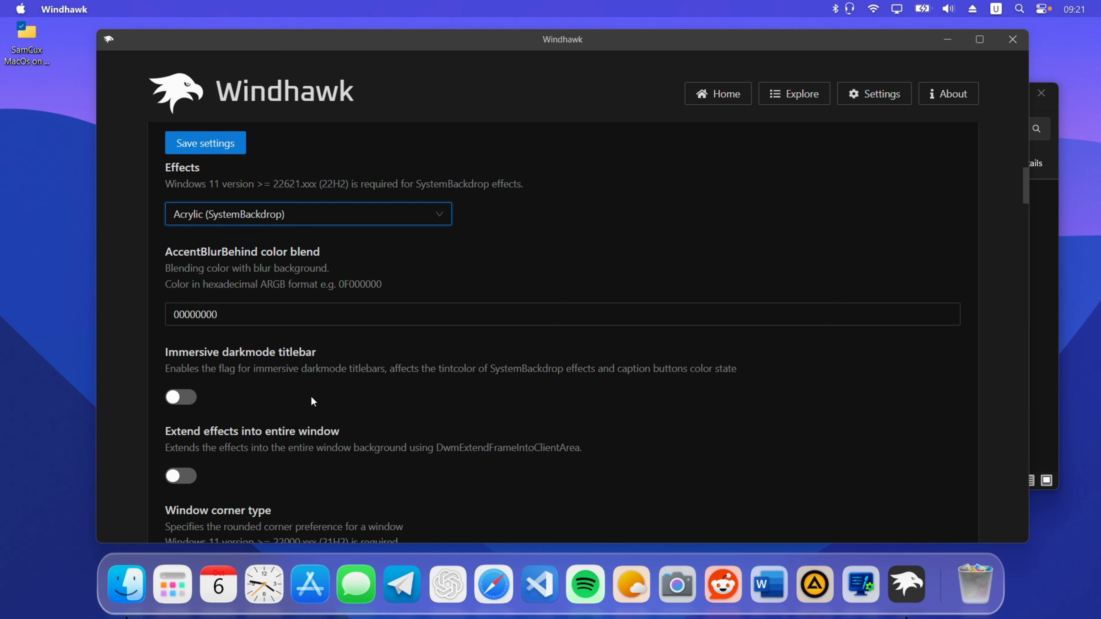
click(181, 350)
click(187, 423)
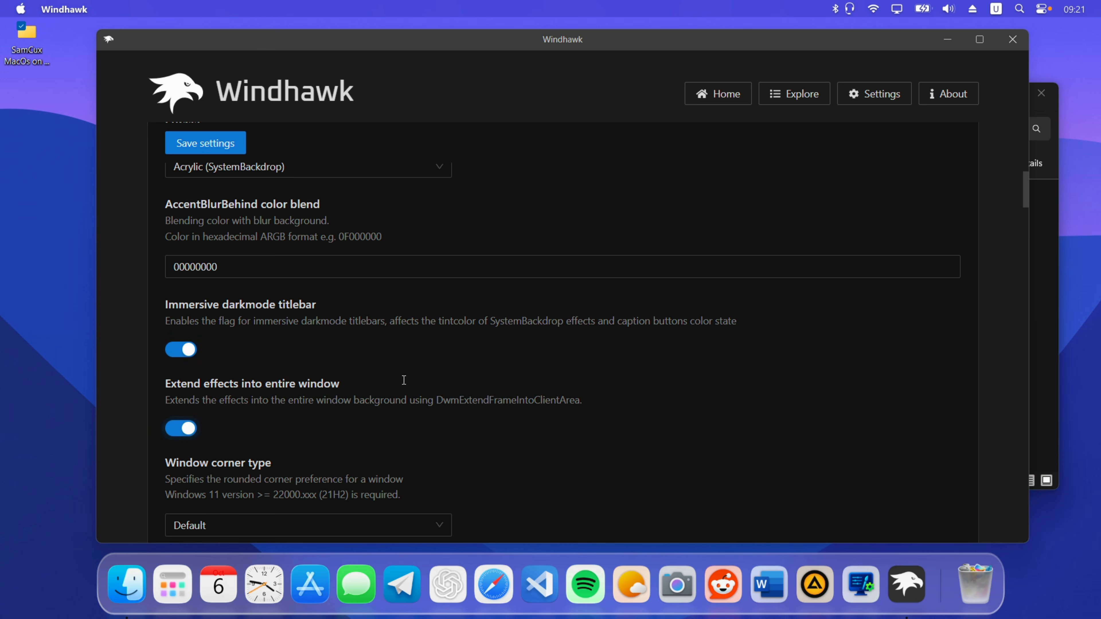
scroll(466, 328, down, 3)
scroll(460, 325, up, 15)
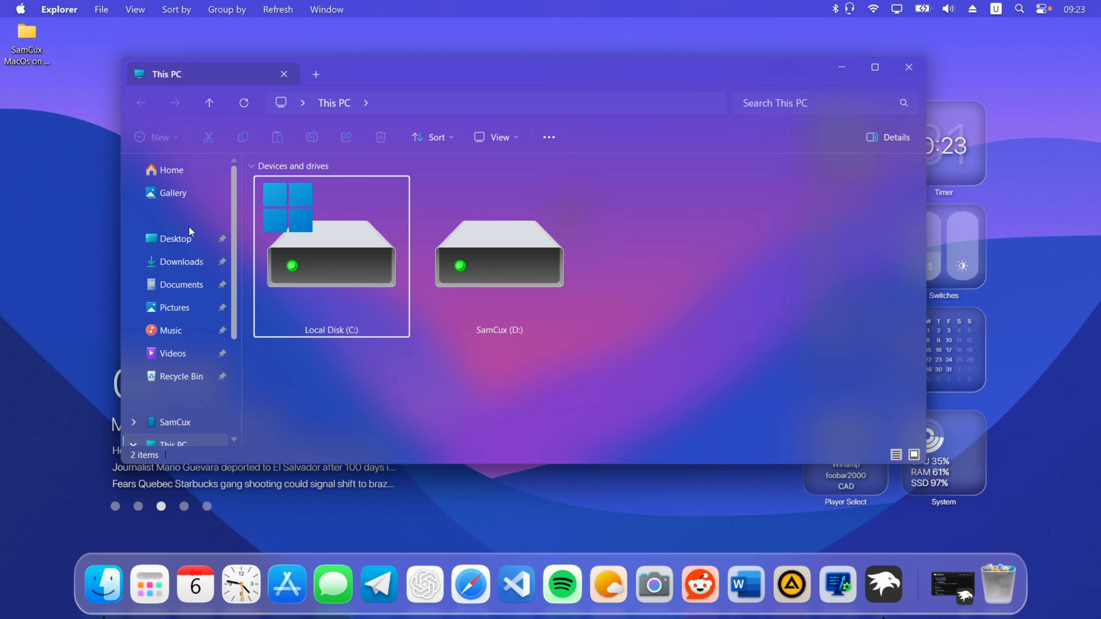
Install the cursors using the install setup file in the theme pack's MacOS Cursor folder, and close File Explorer
click(186, 238)
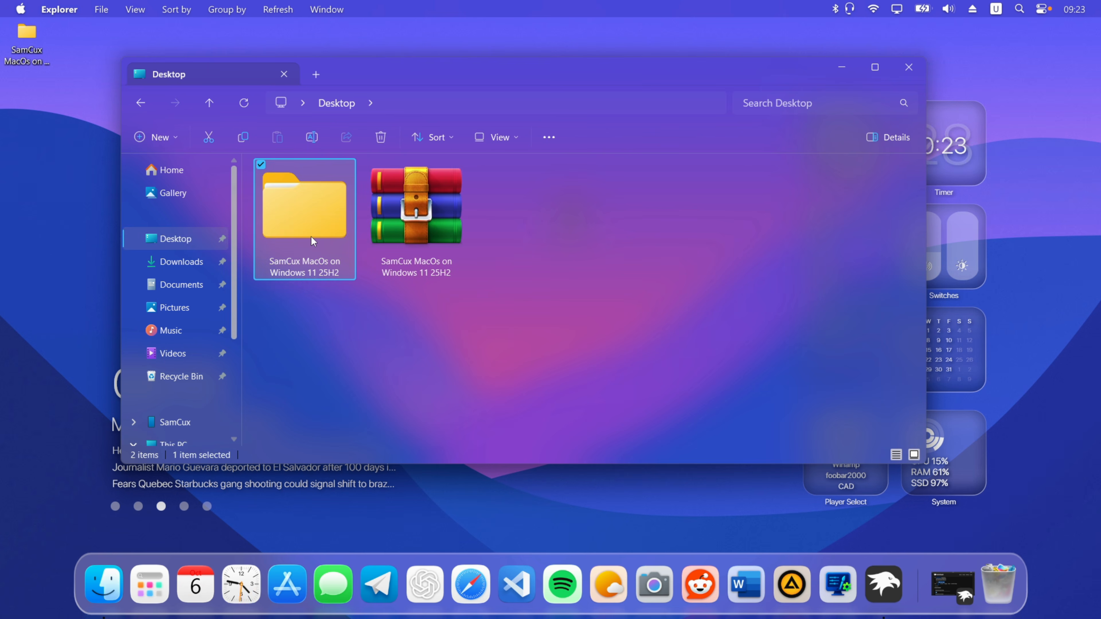
double_click(311, 237)
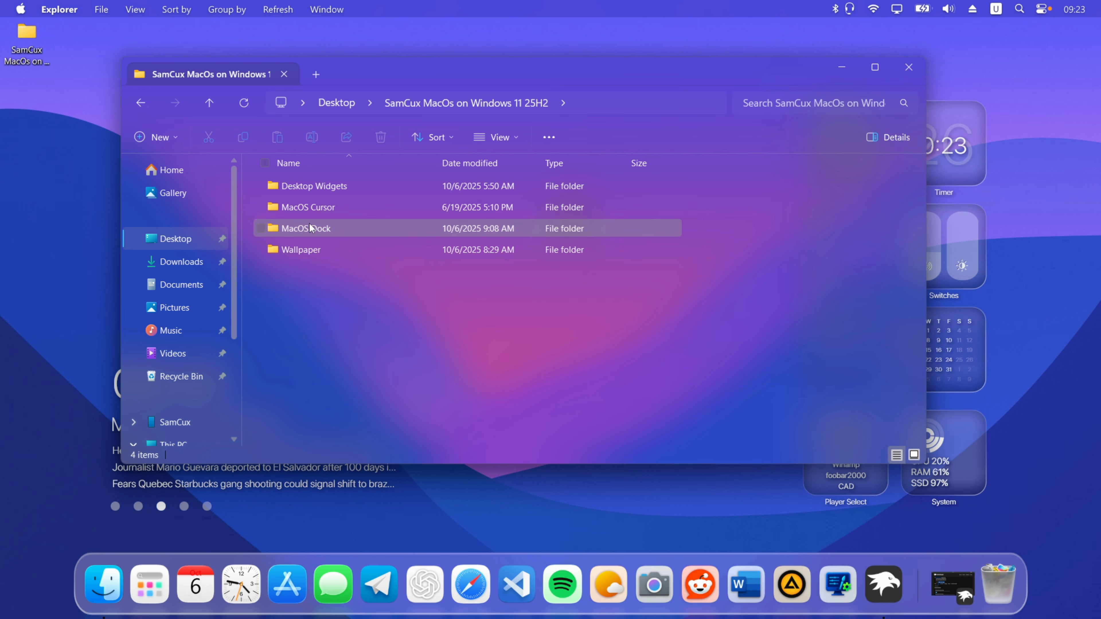
double_click(347, 216)
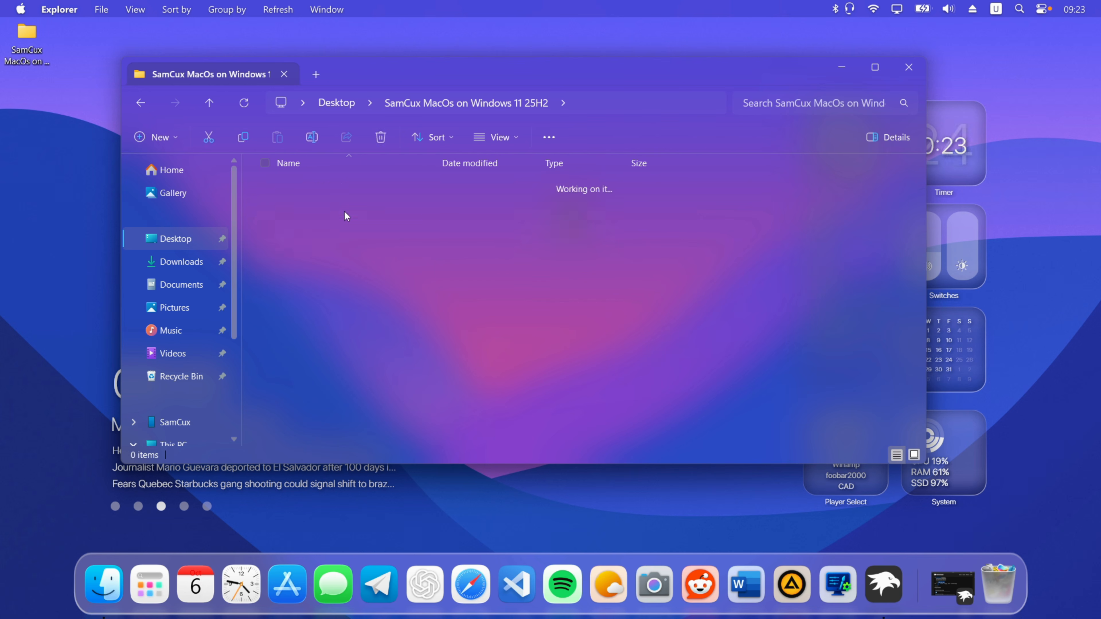
click(303, 357)
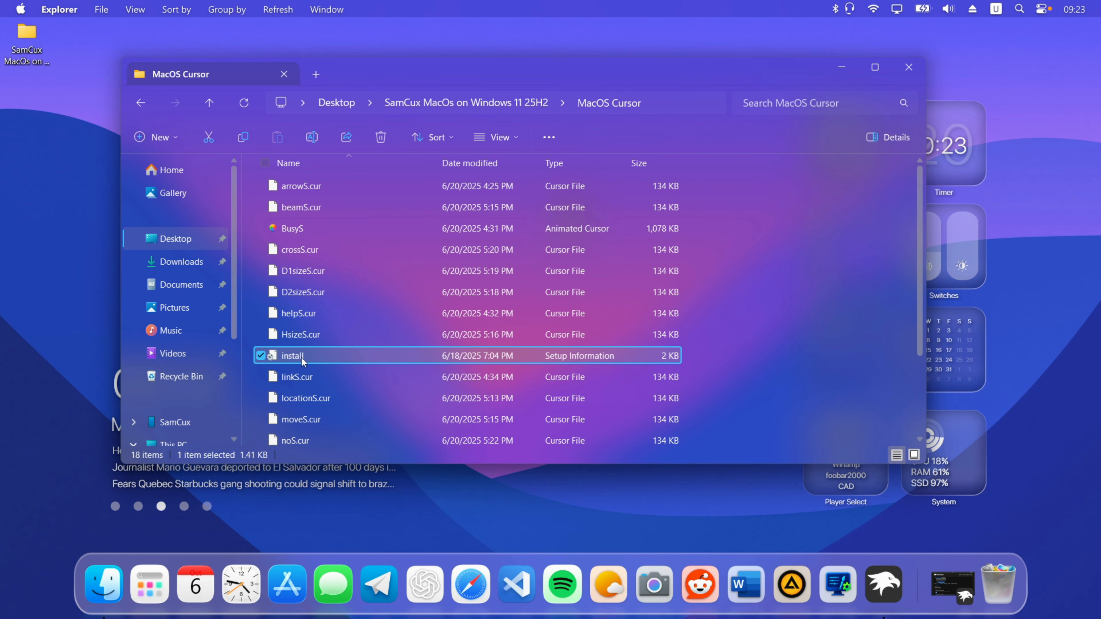
double_click(321, 354)
right_click(321, 356)
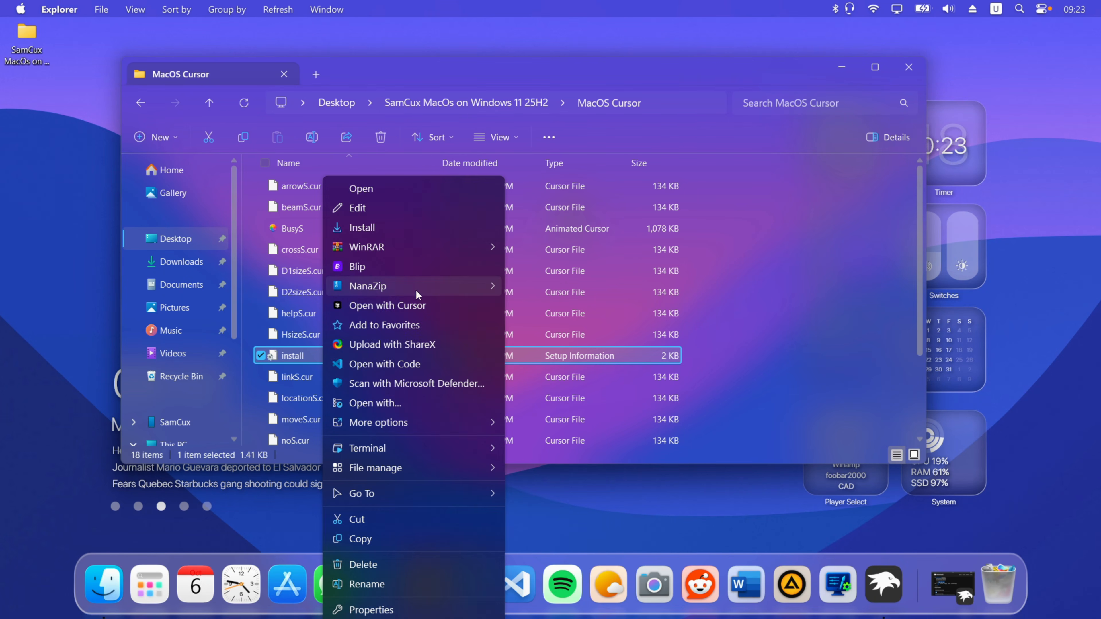
click(400, 229)
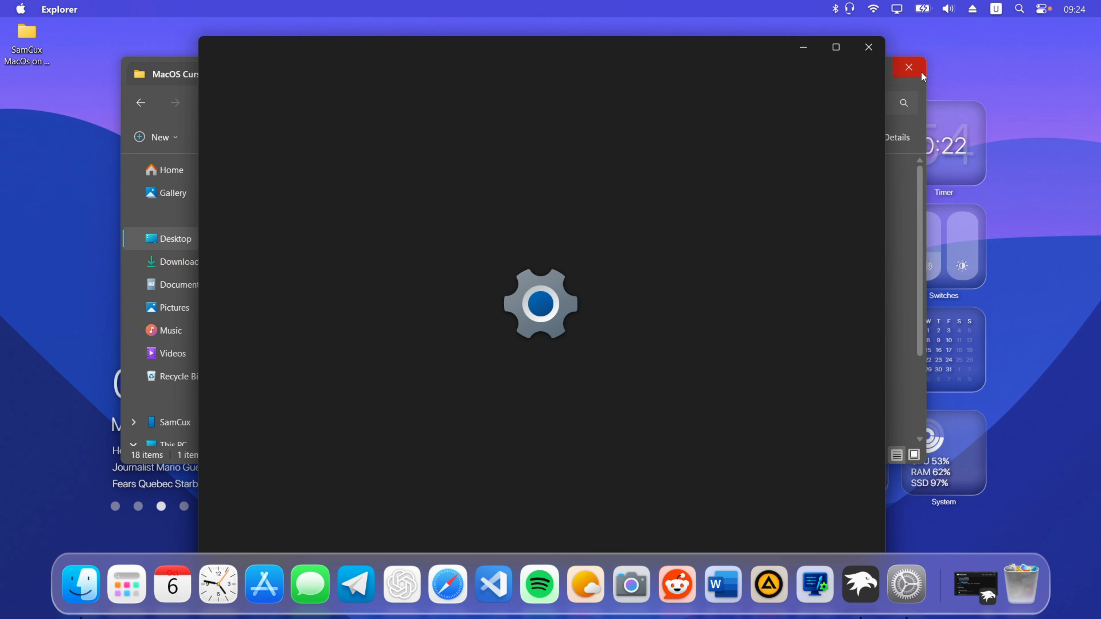
click(908, 67)
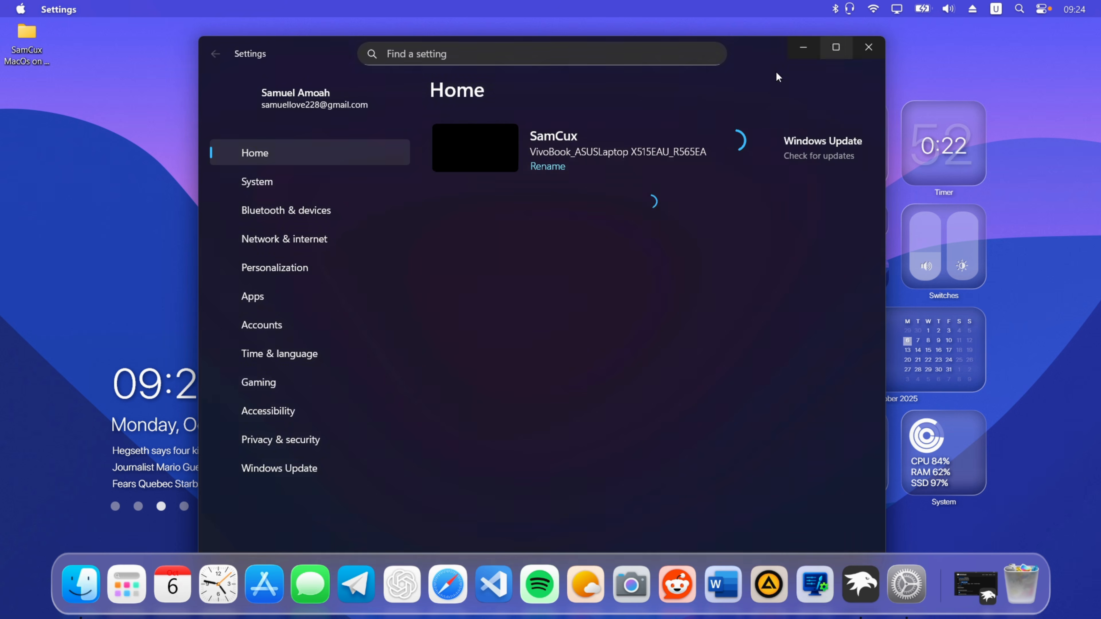
Open the additional mouse settings from the accessibility mouse pointer settings and show the pointer scheme options
click(327, 412)
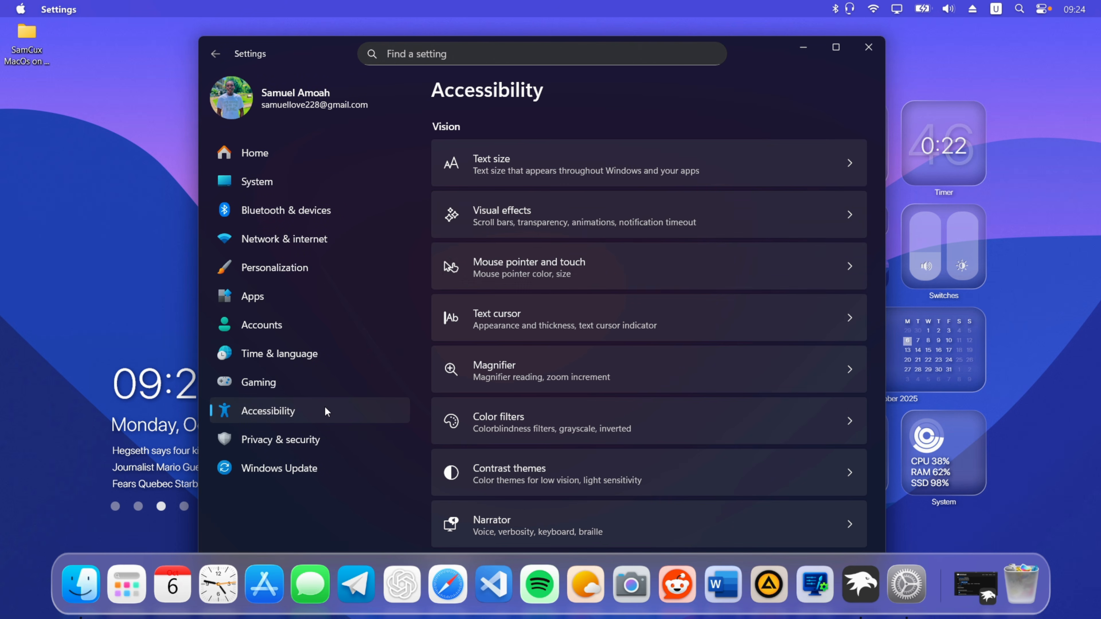
click(568, 263)
scroll(598, 258, down, 10)
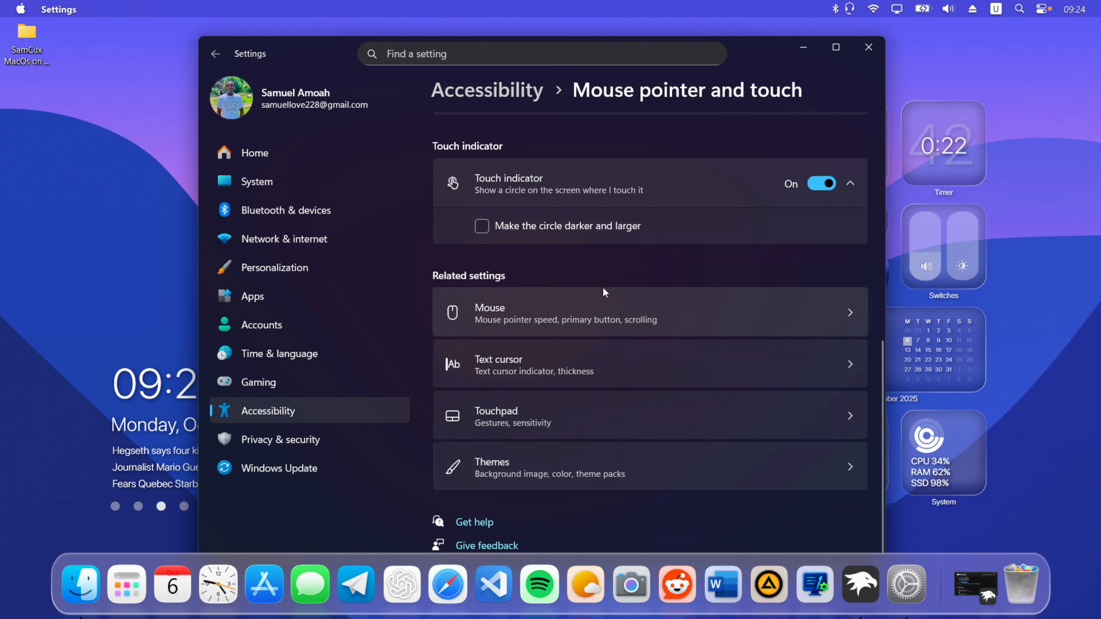
click(646, 331)
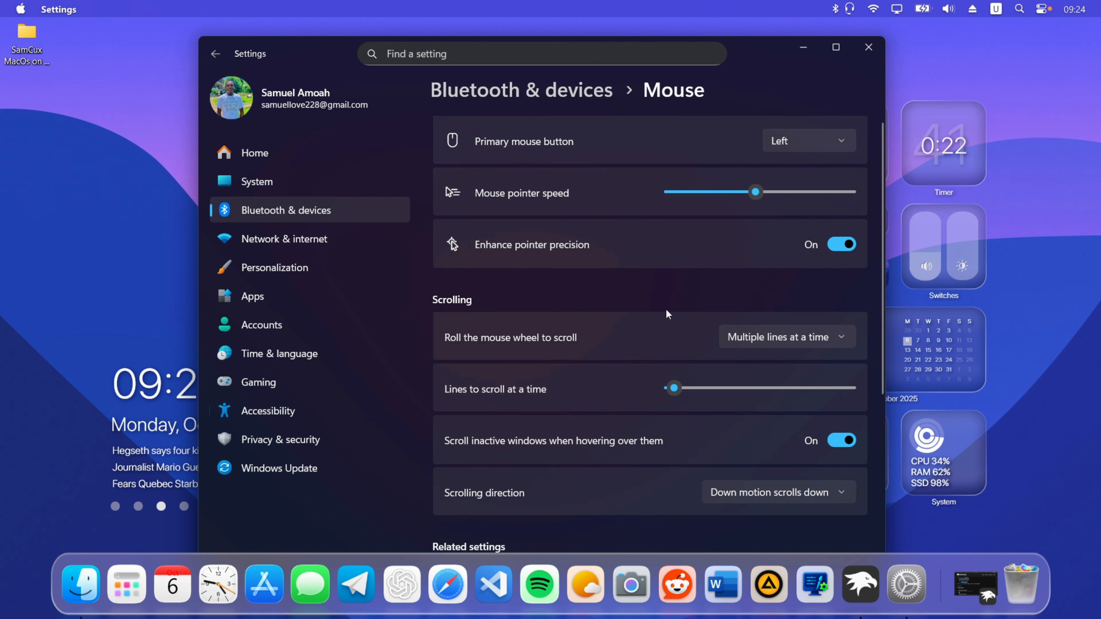
scroll(663, 310, down, 5)
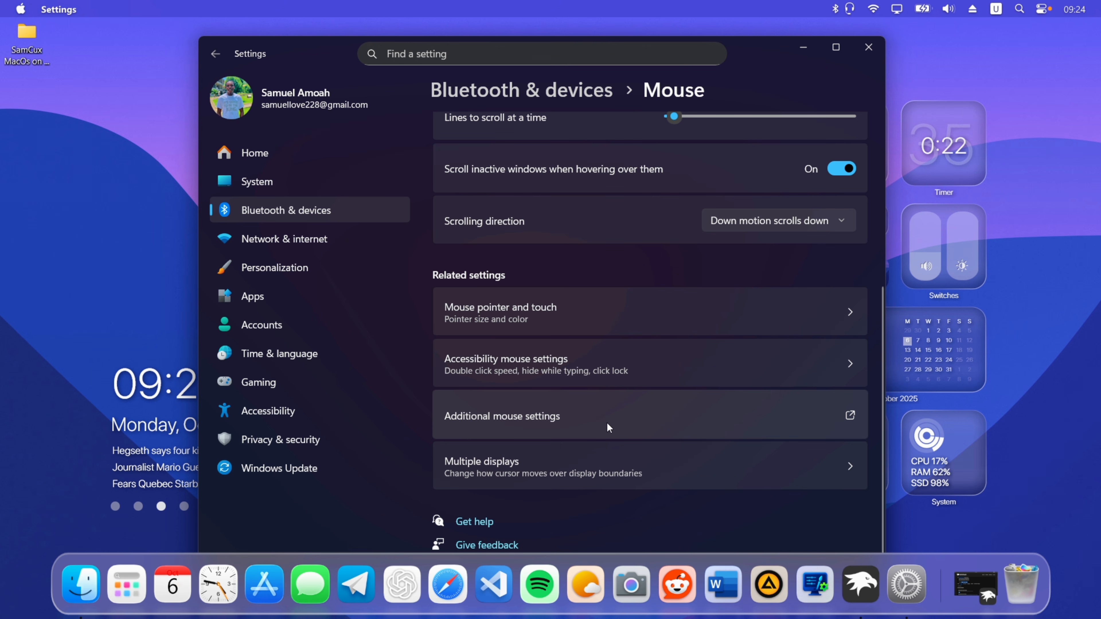
click(636, 423)
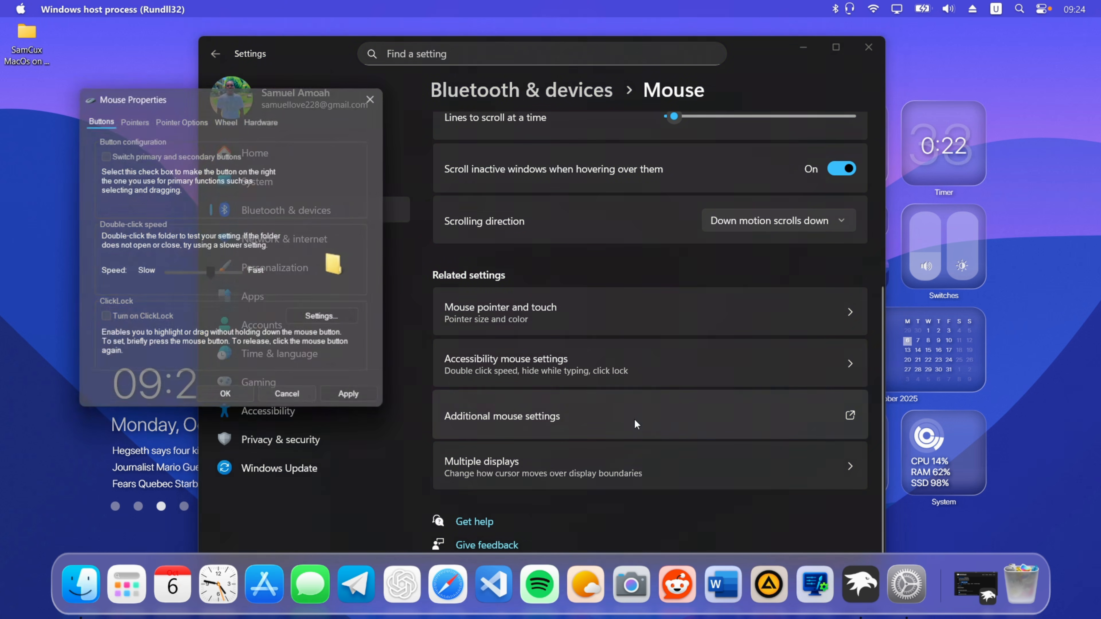
click(136, 122)
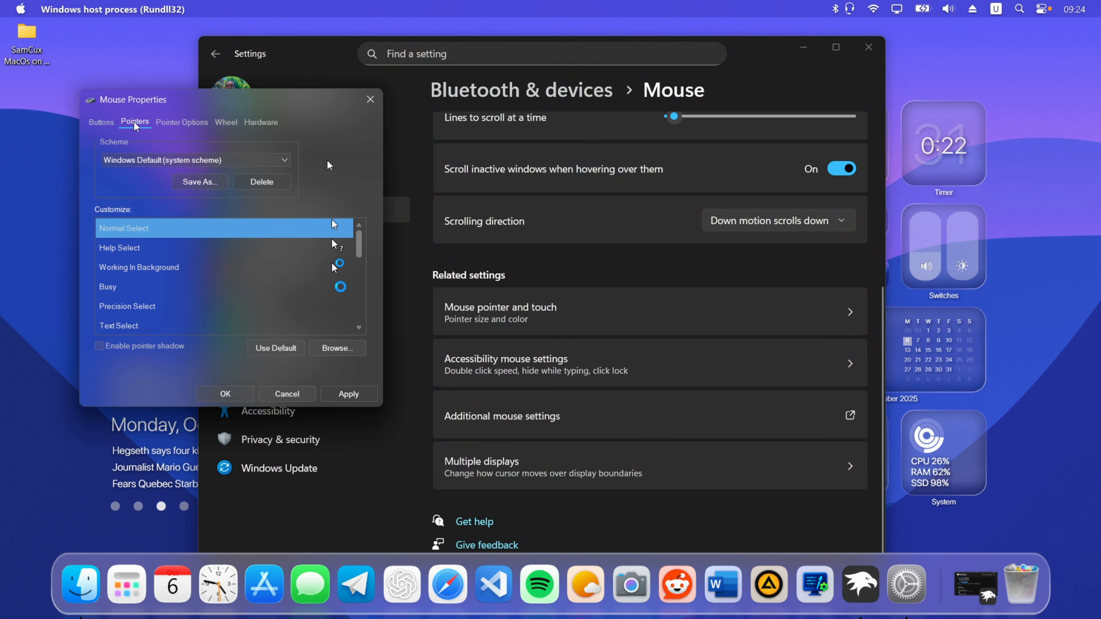
Apply the MacOS Tahoe Cursor (With Shadow) pointer scheme, replacing the original scheme, and close Settings
click(159, 160)
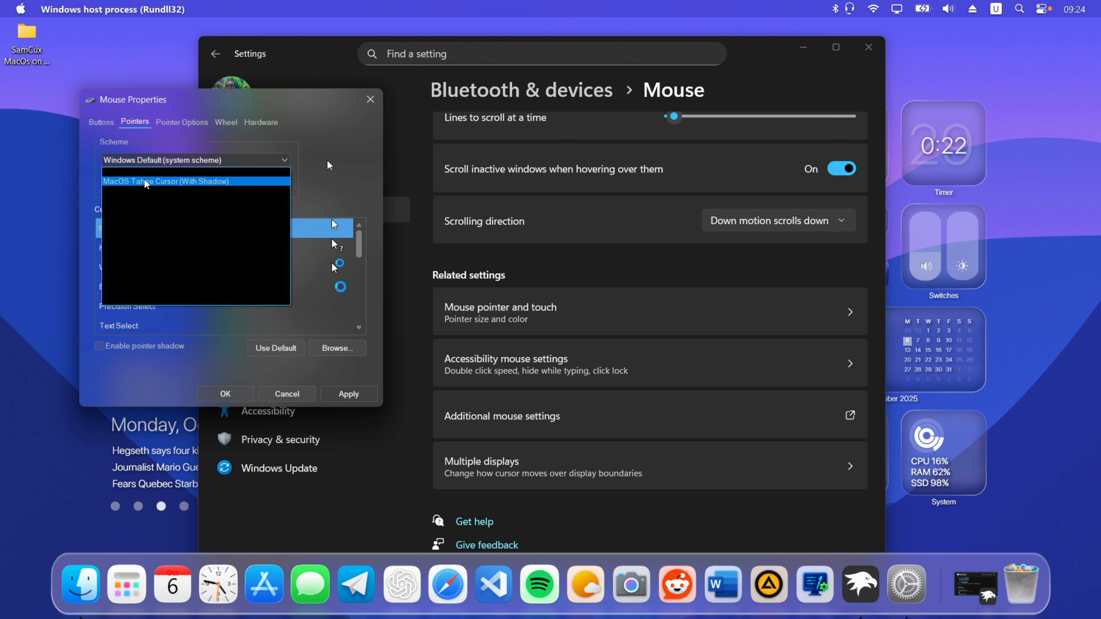
click(143, 181)
click(147, 163)
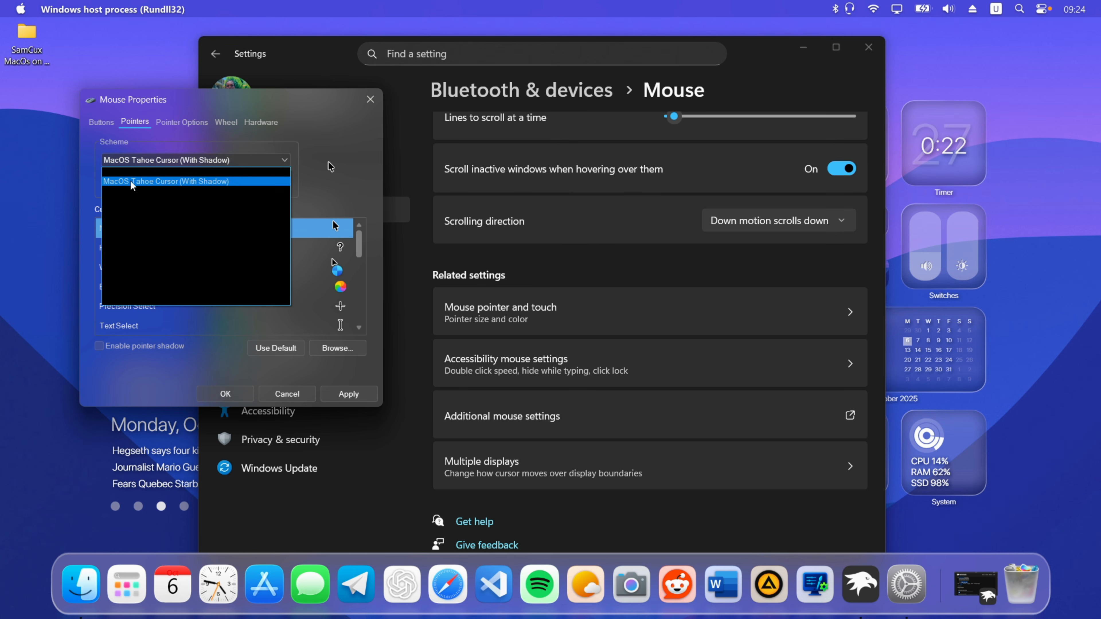
click(137, 181)
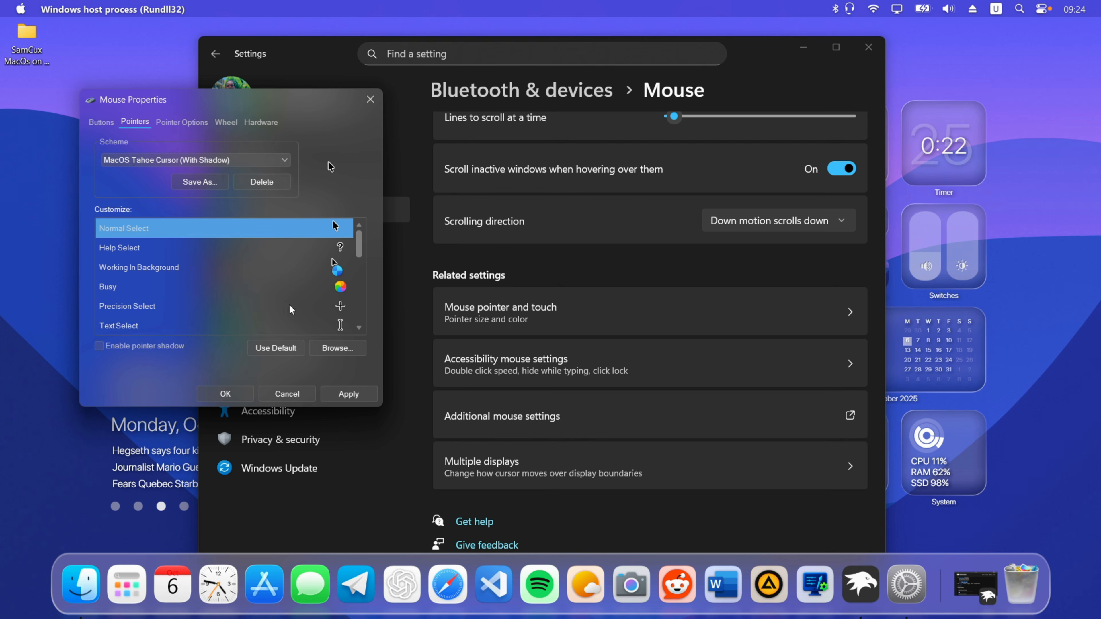
click(231, 393)
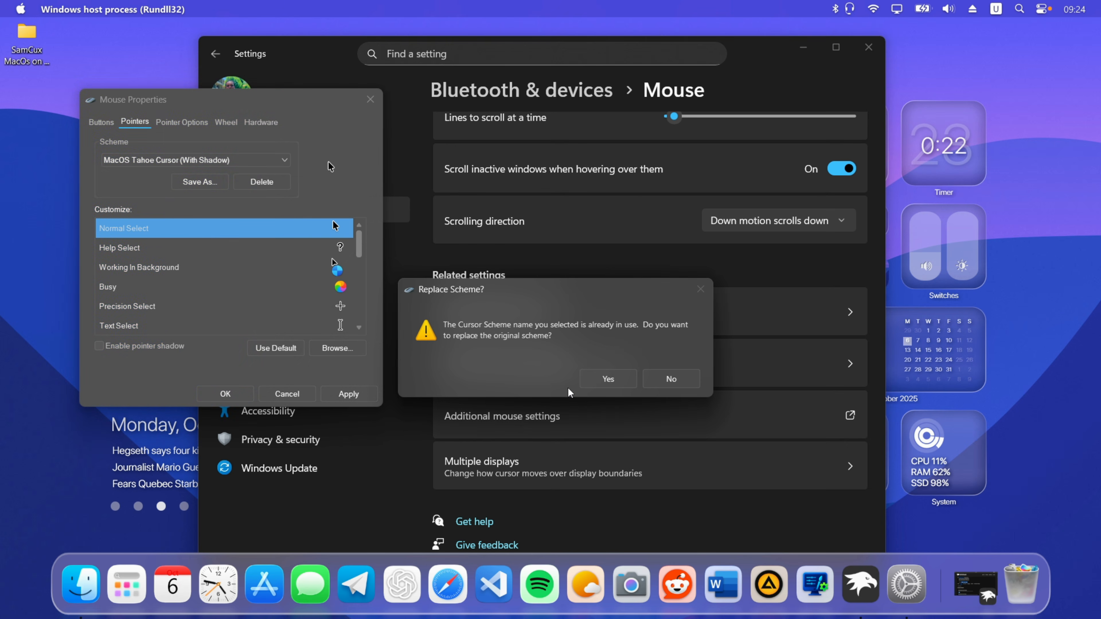
click(610, 375)
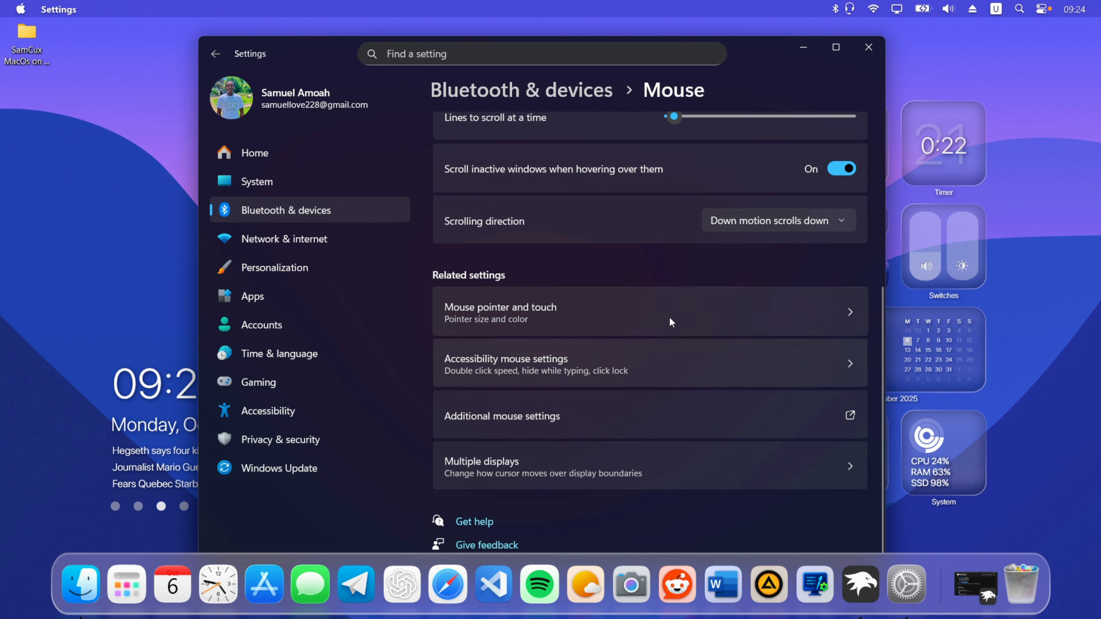
click(869, 47)
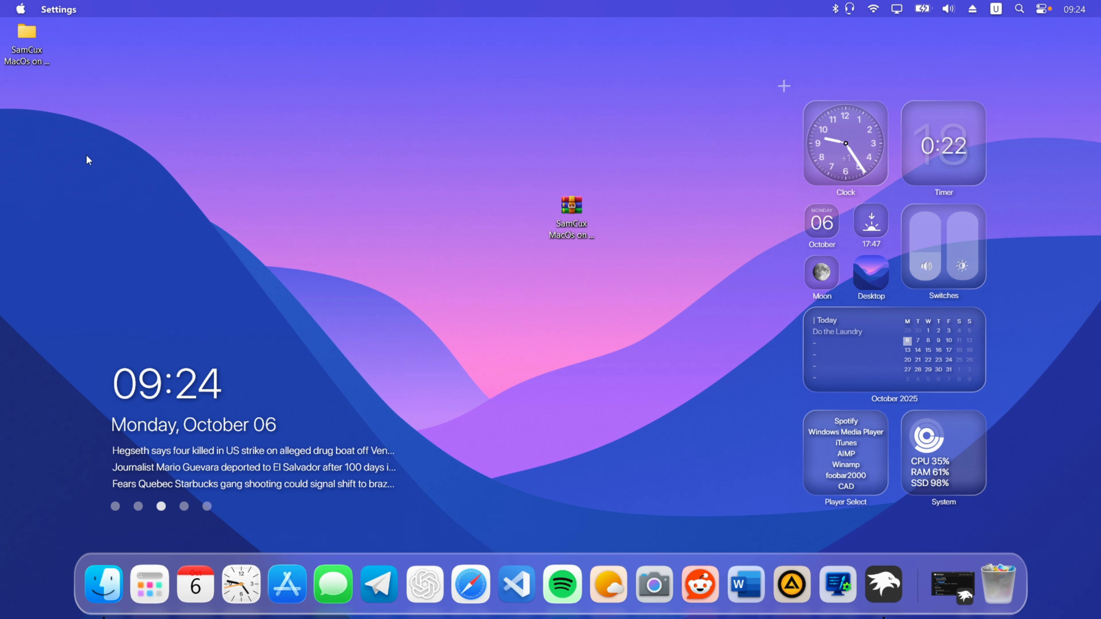
Set the Lake Tahoe Dawn image from the theme pack's Wallpaper folder as the desktop background
double_click(26, 34)
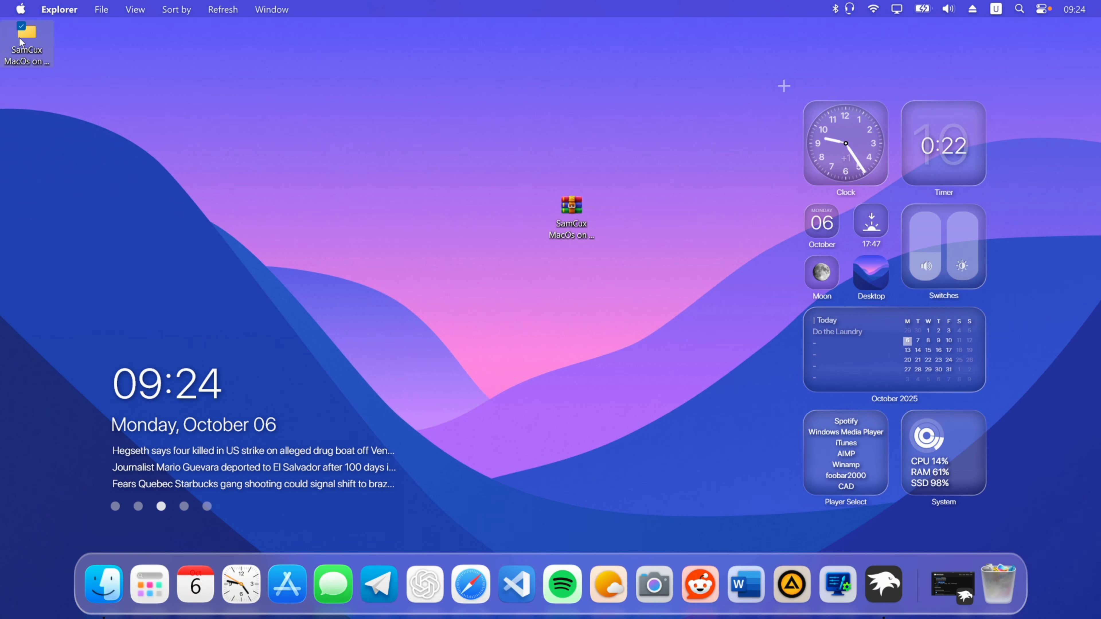
double_click(306, 248)
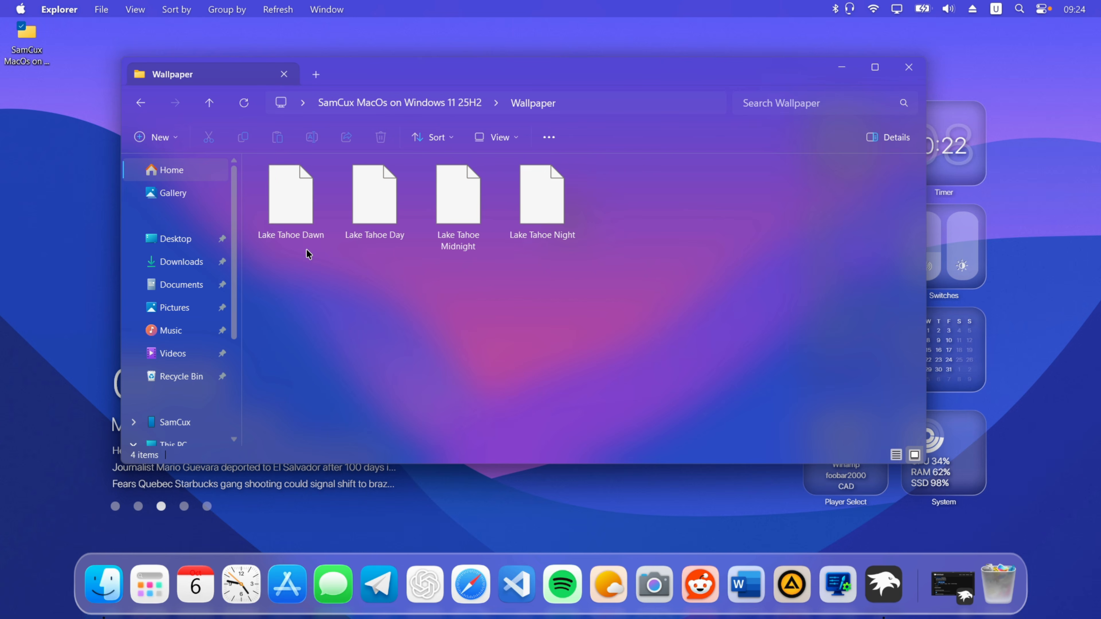
drag(778, 321, 271, 207)
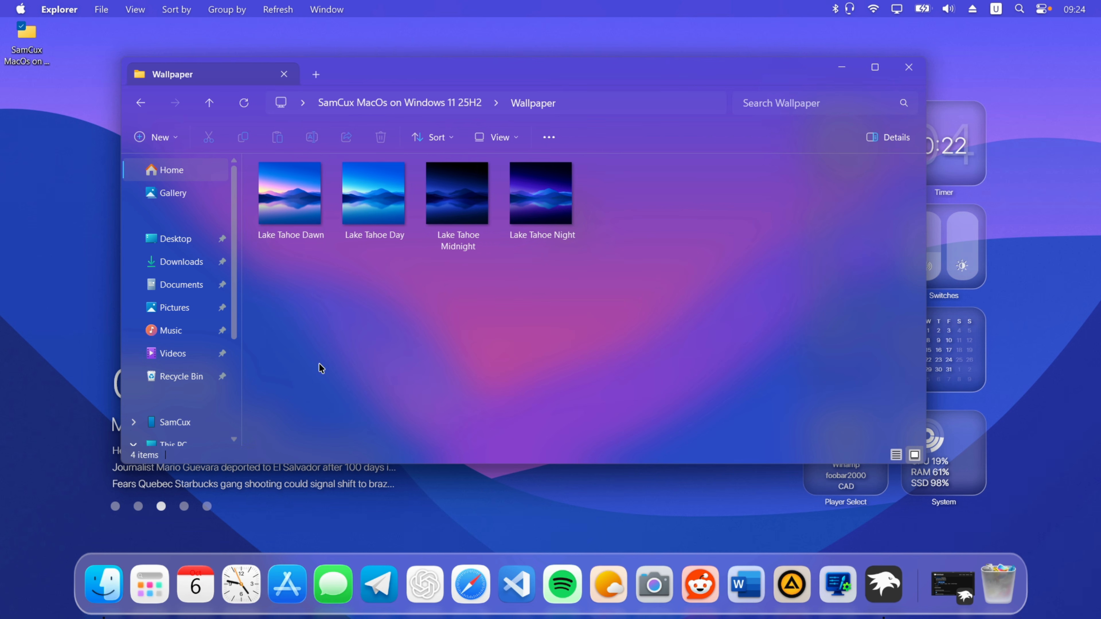
click(303, 201)
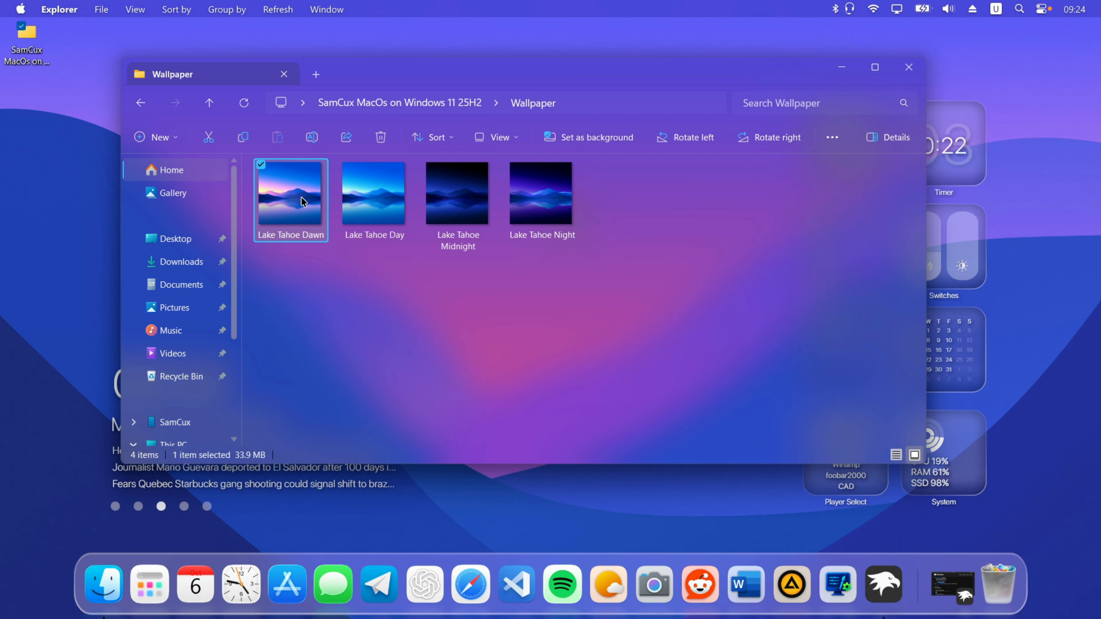
click(613, 138)
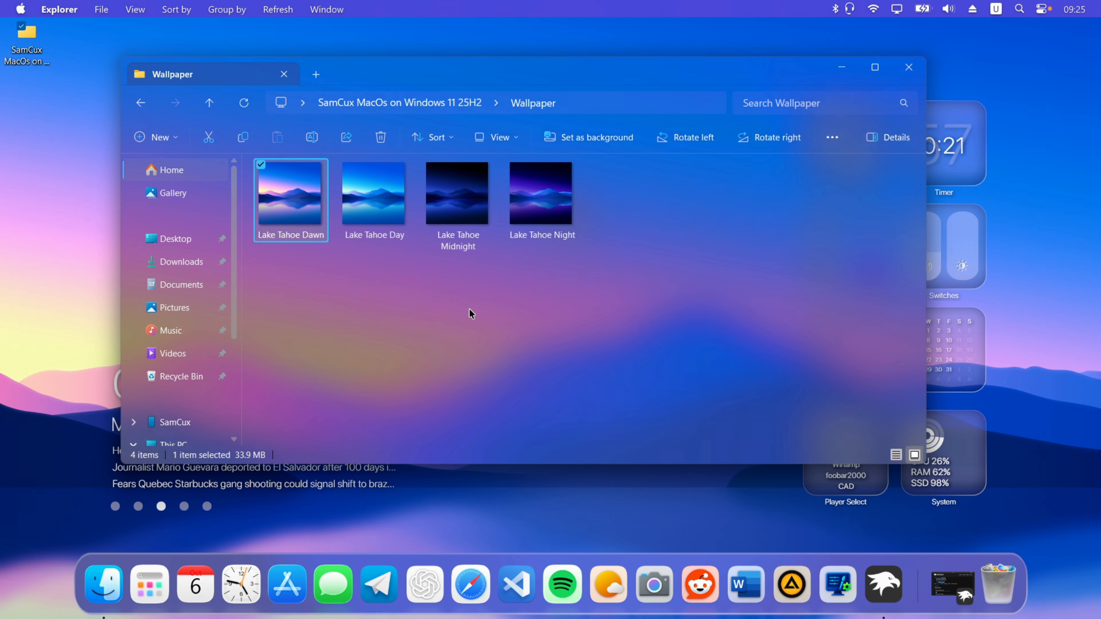
click(522, 337)
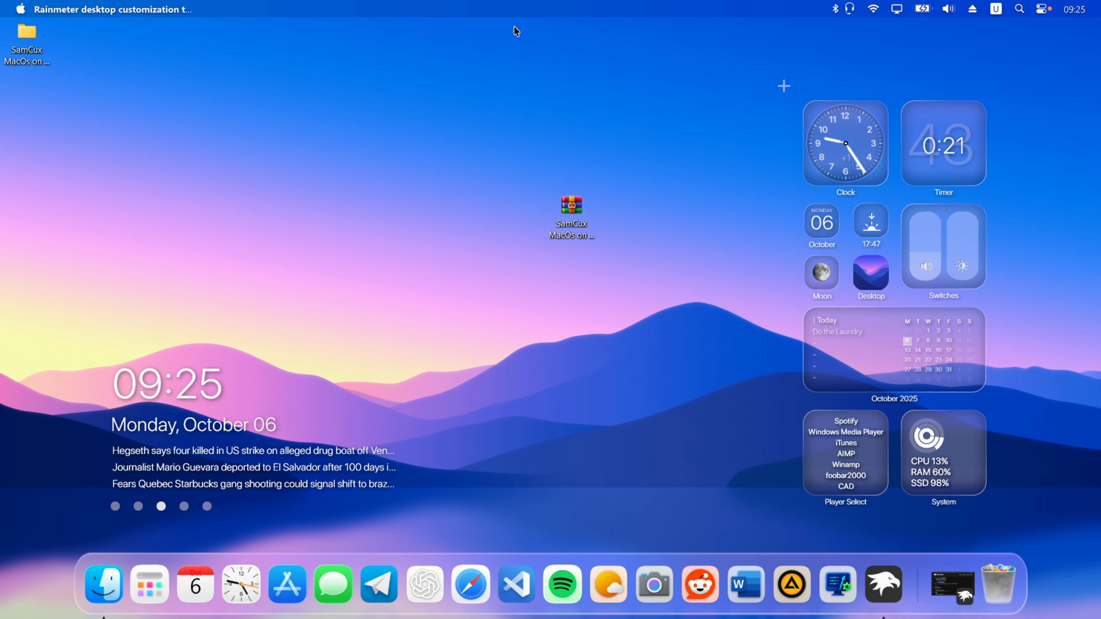
Hide the desktop icons and show them again
right_click(409, 125)
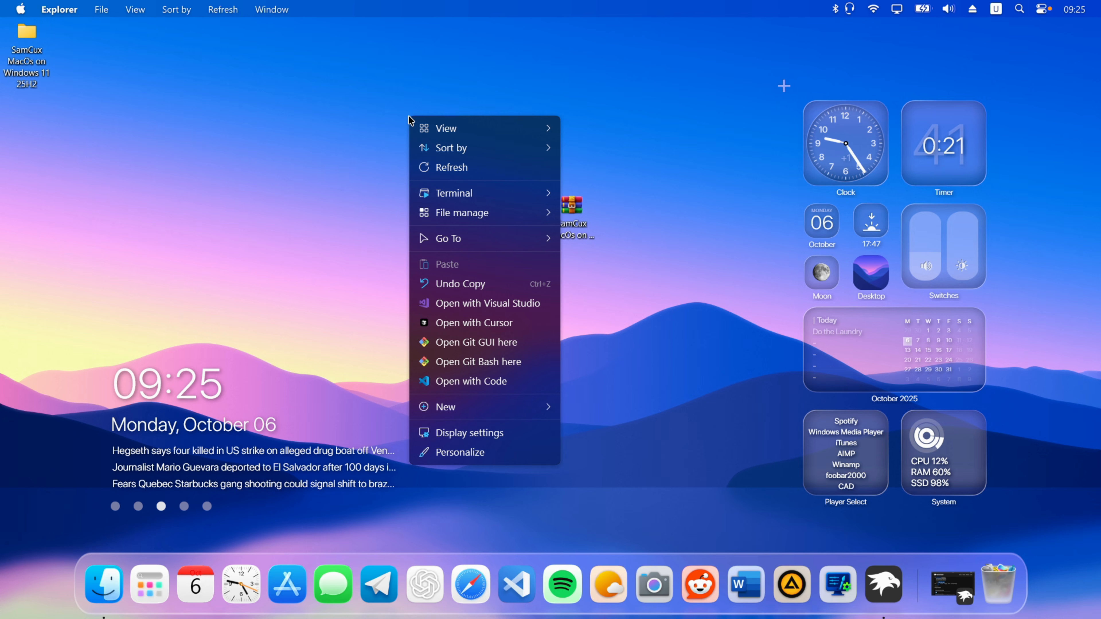
mouse_move(473, 130)
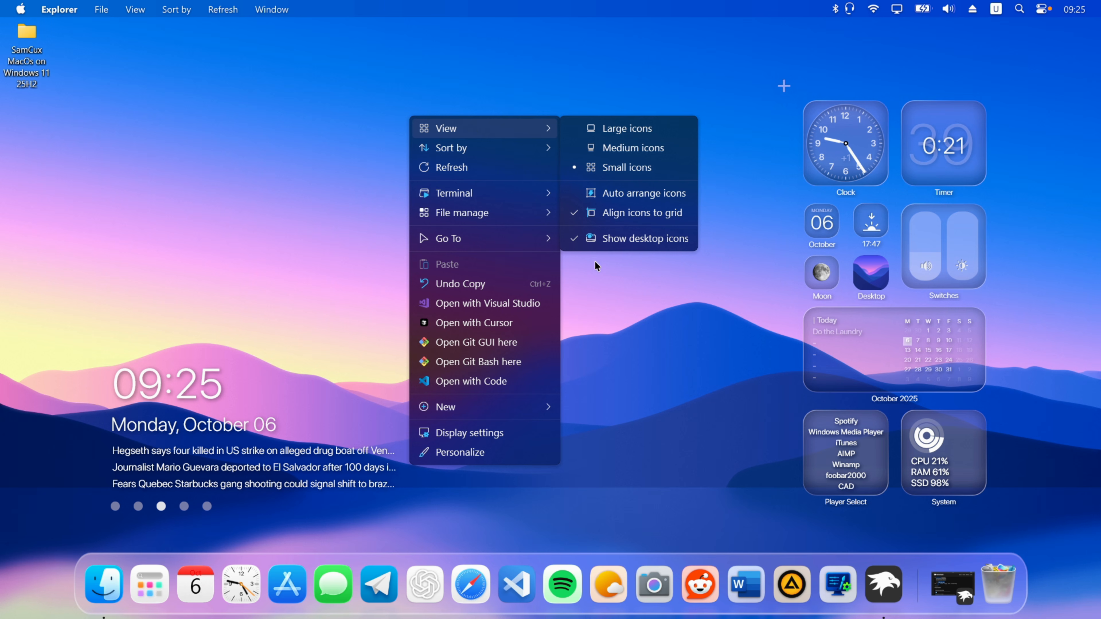
click(605, 242)
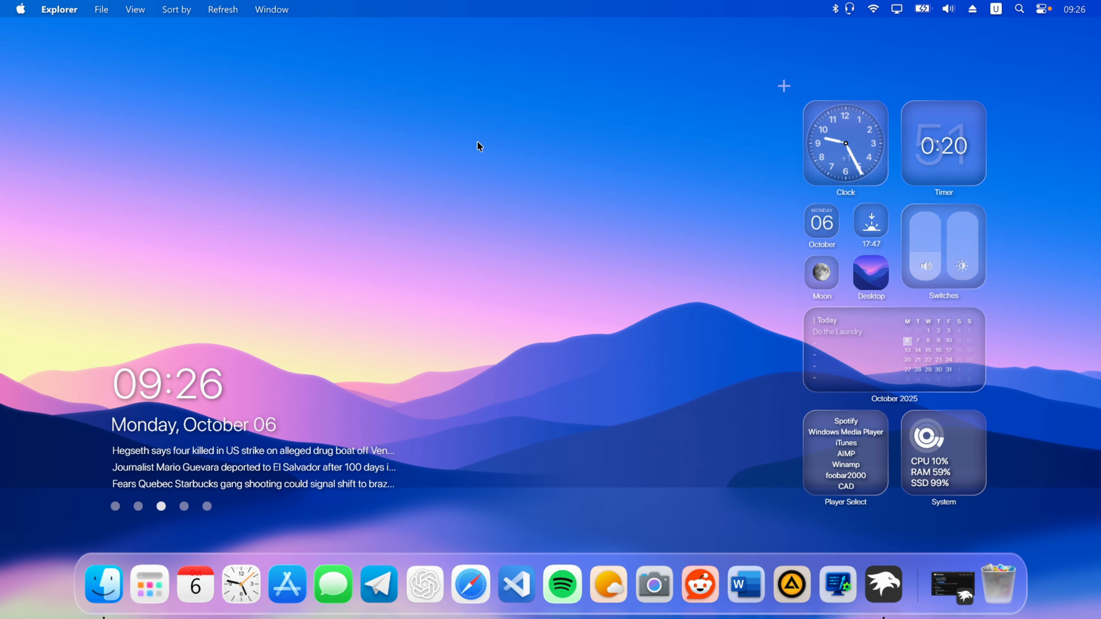
right_click(488, 136)
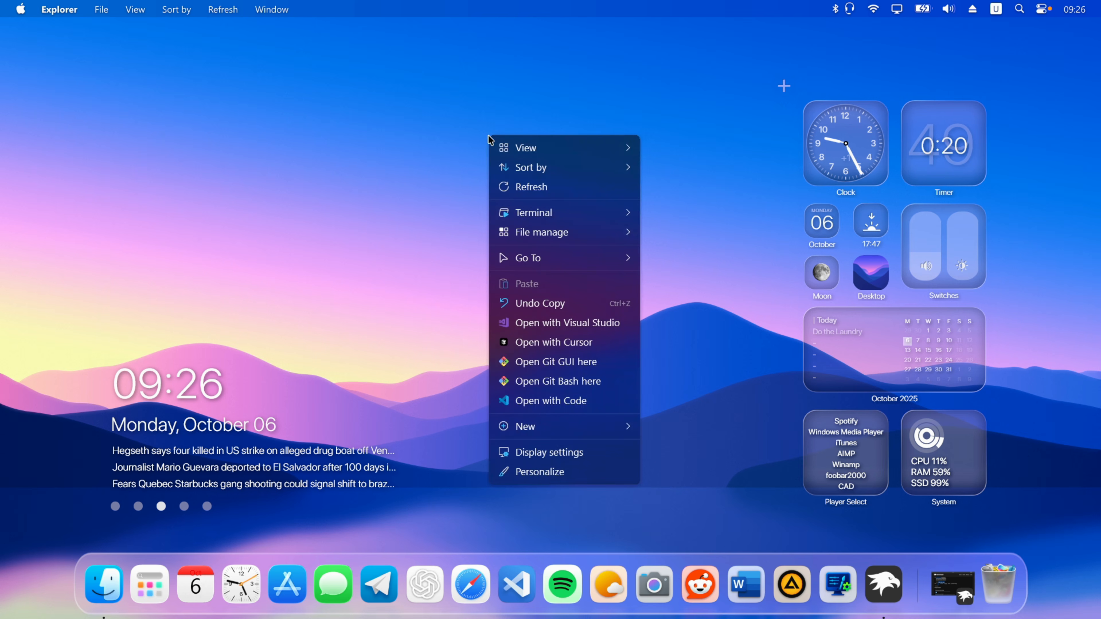
mouse_move(593, 148)
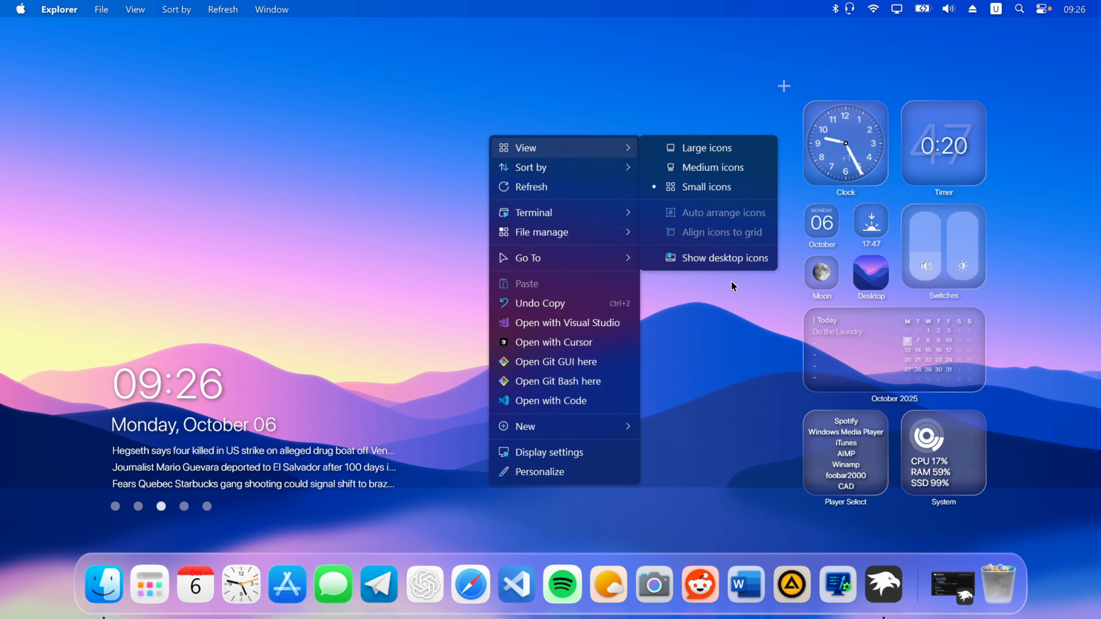
click(710, 260)
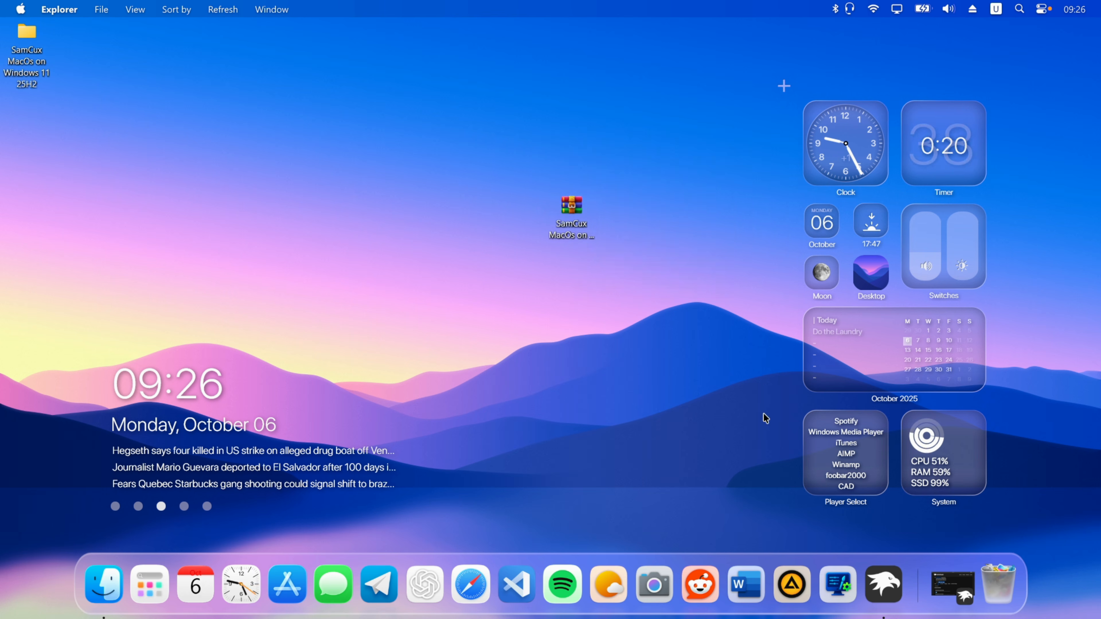
Open the dock's preferences and go to the Clear data options on the About page
right_click(921, 569)
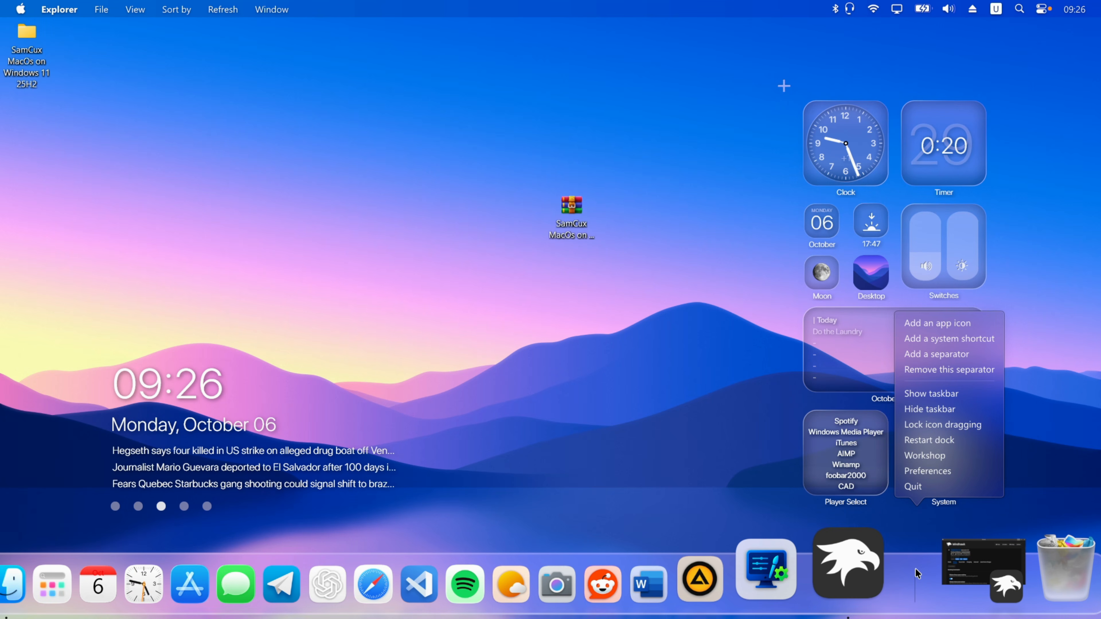
click(927, 471)
scroll(367, 335, down, 5)
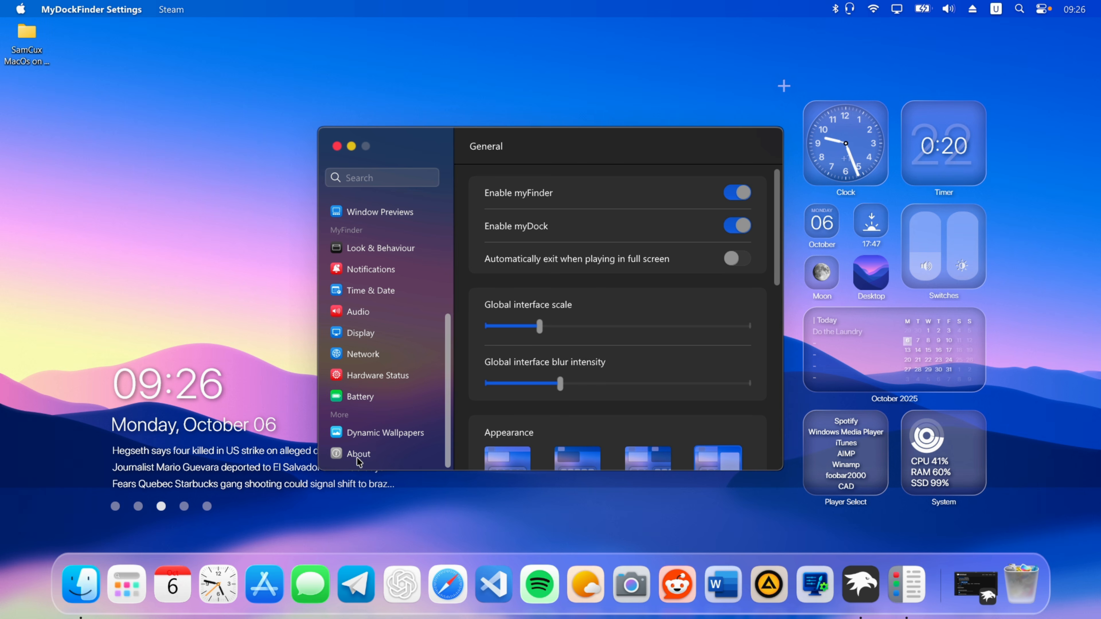
click(358, 454)
scroll(664, 382, down, 6)
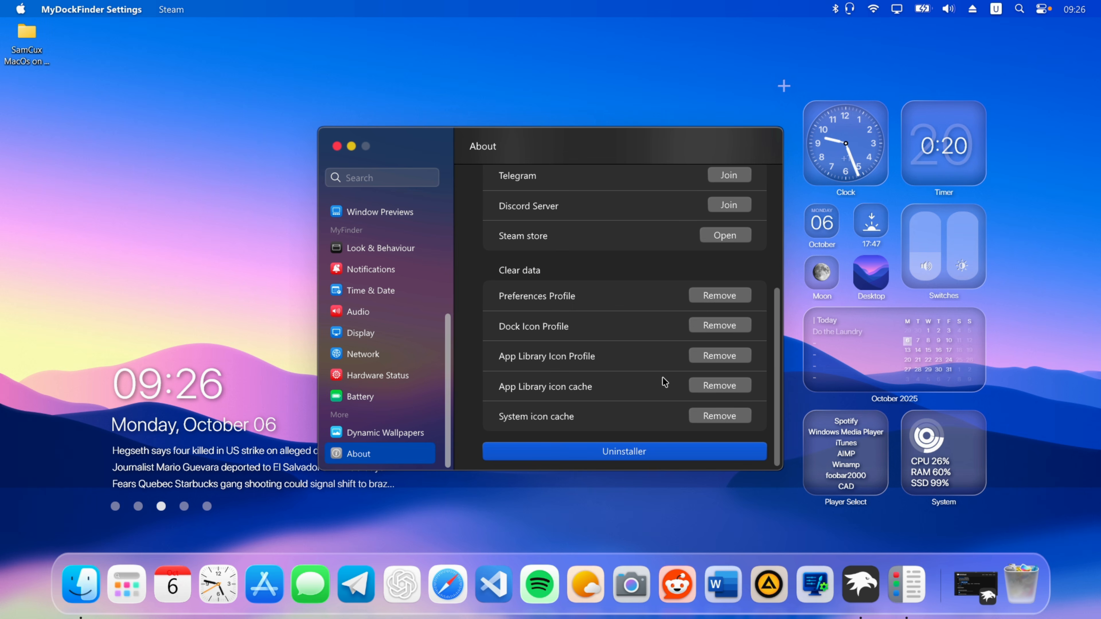
Remove the Preferences Profile and Dock Icon Profile data, confirming each reset, and run the MyDockFinder uninstaller
click(734, 302)
click(594, 352)
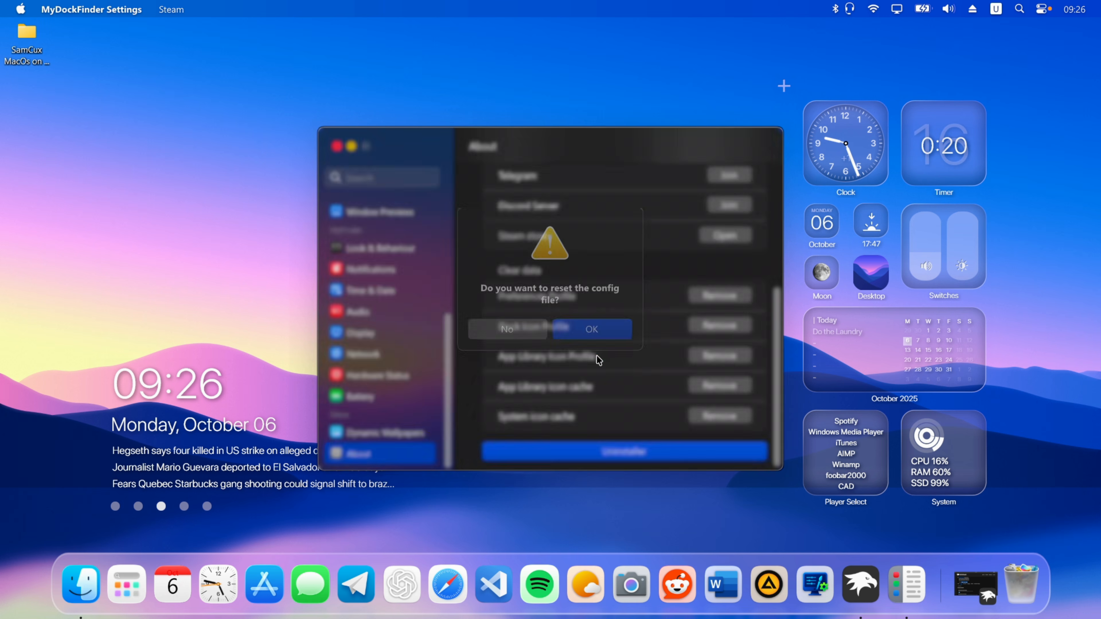
click(719, 326)
click(596, 352)
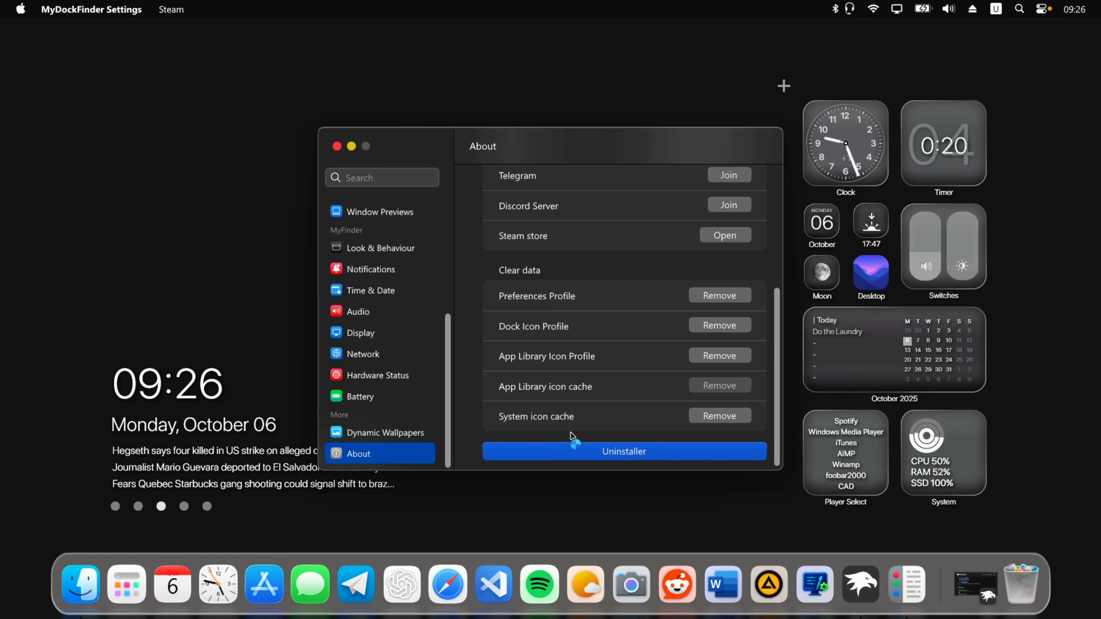
click(643, 453)
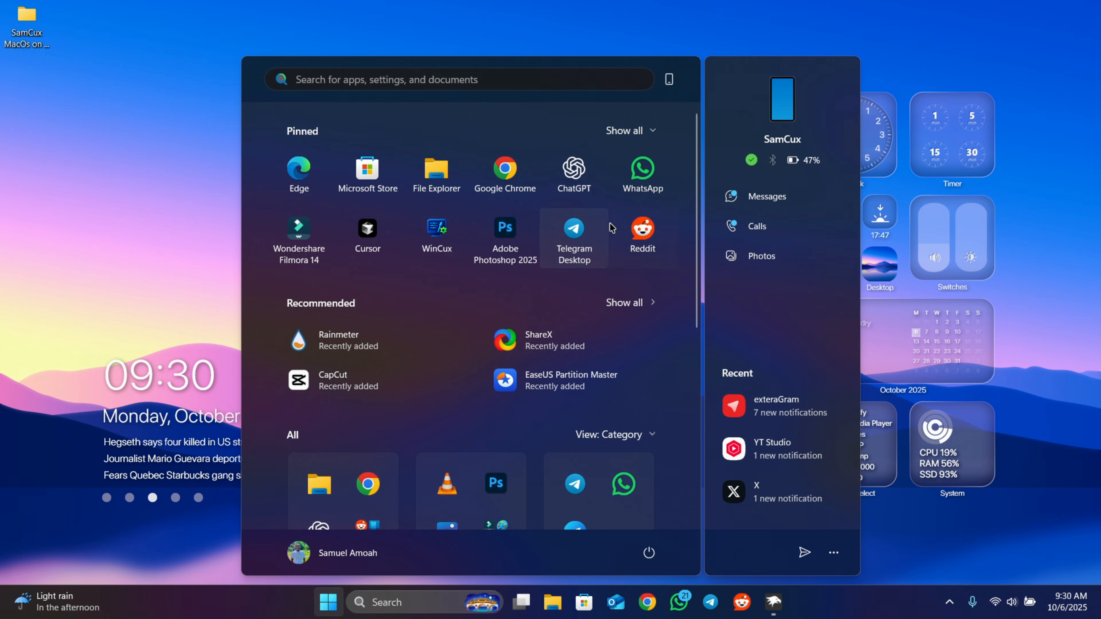
Open the installed apps list in Windows Settings and launch the uninstaller for Rainmeter
key(super)
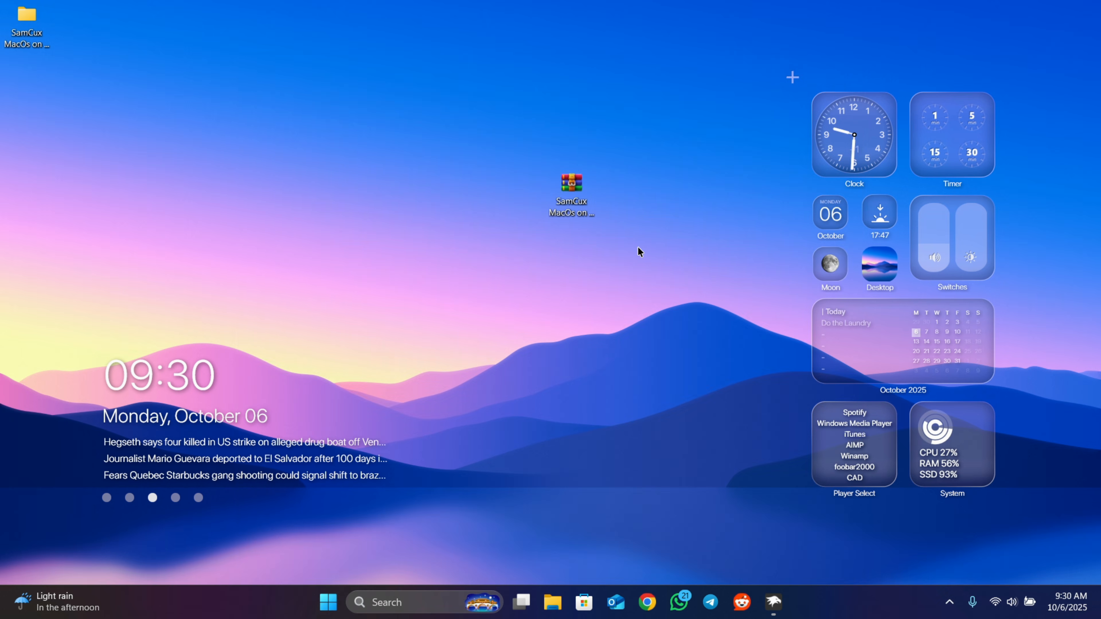
key(super+i)
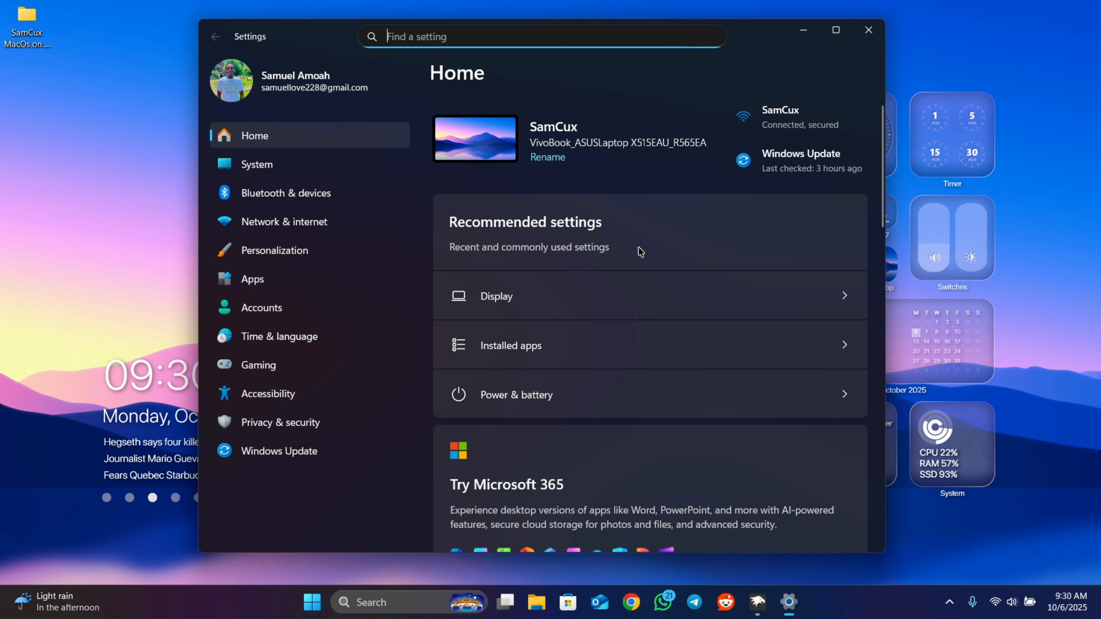
click(289, 282)
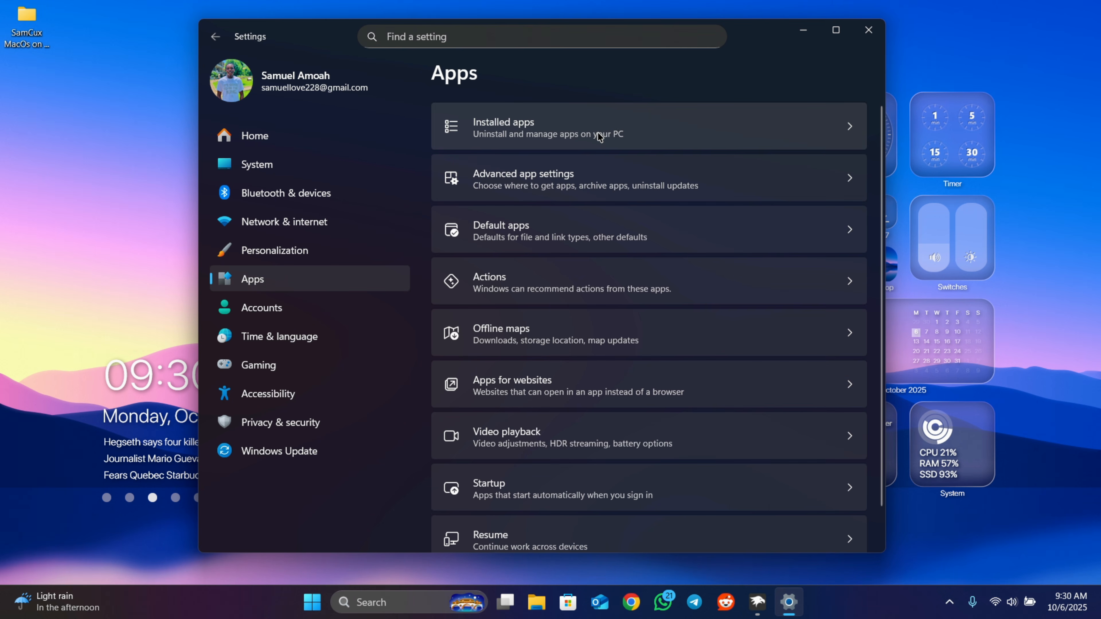
click(599, 136)
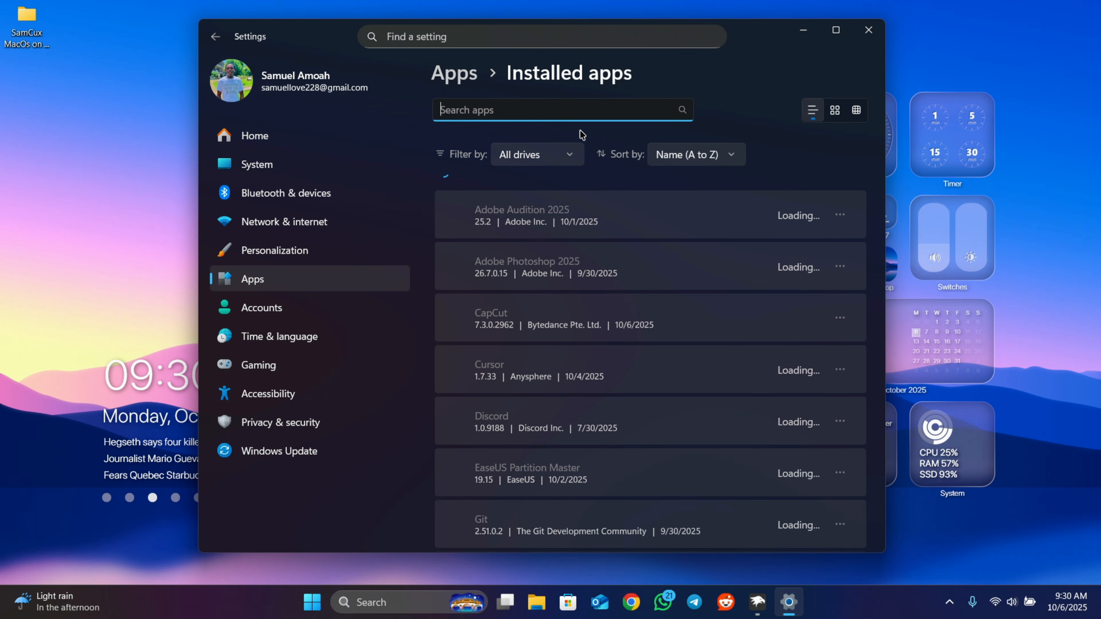
scroll(642, 297, down, 20)
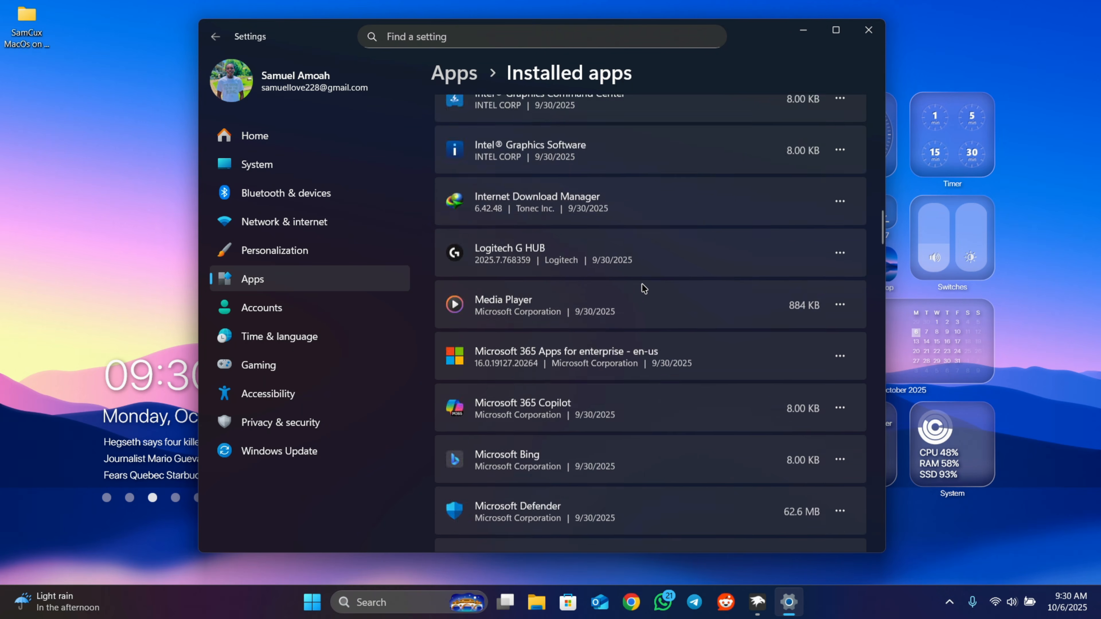
scroll(643, 284, down, 10)
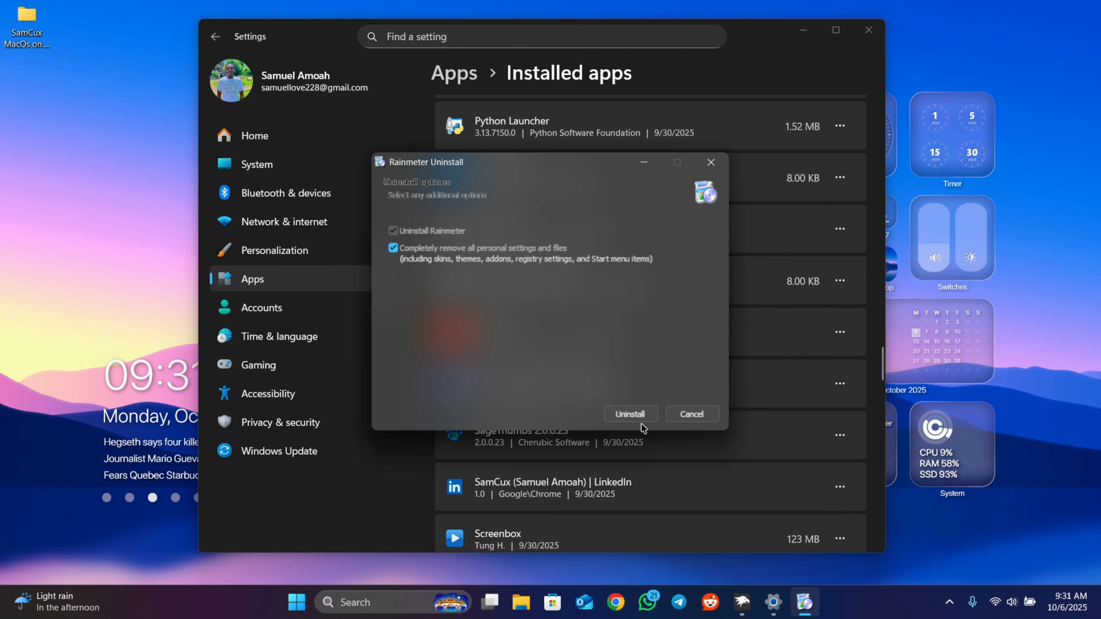
Uninstall Rainmeter together with all personal settings and files, and close the uninstaller and Settings
click(629, 415)
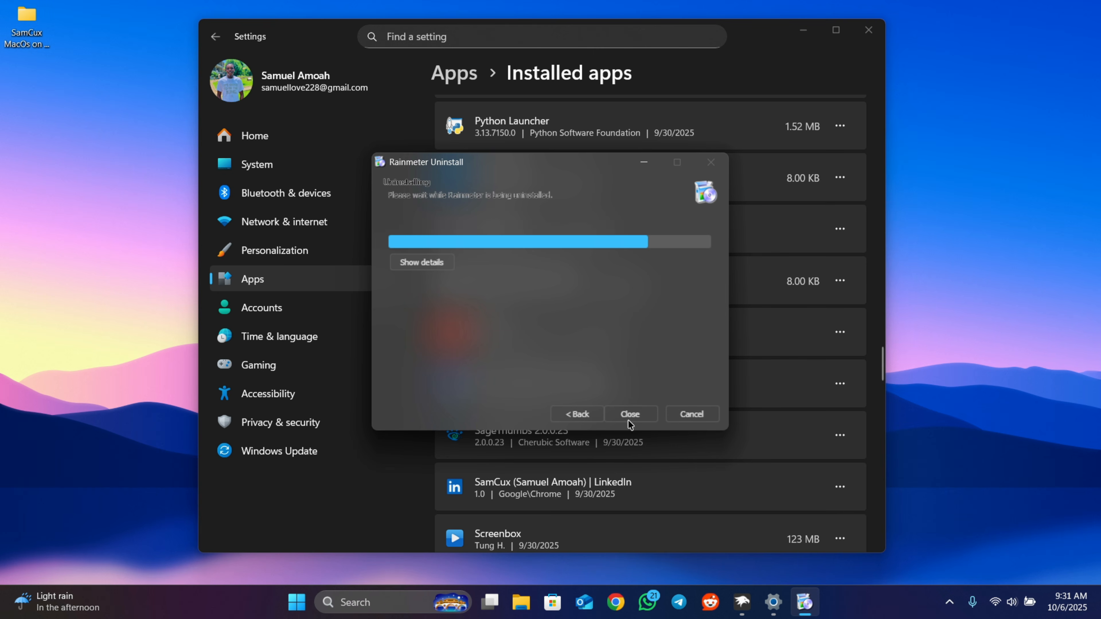
click(629, 414)
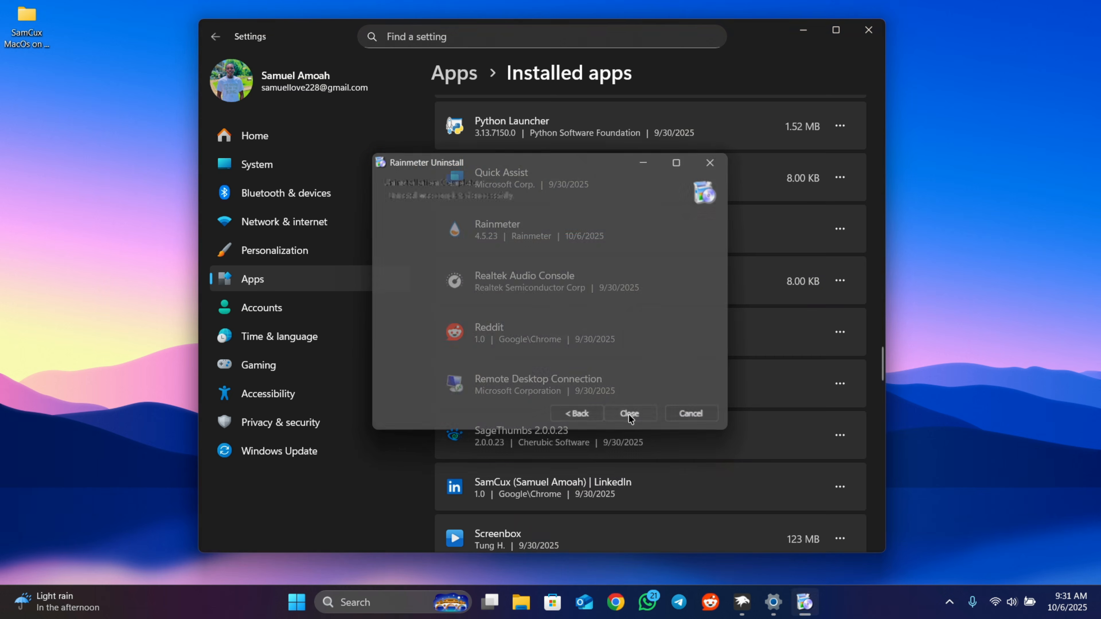
click(865, 30)
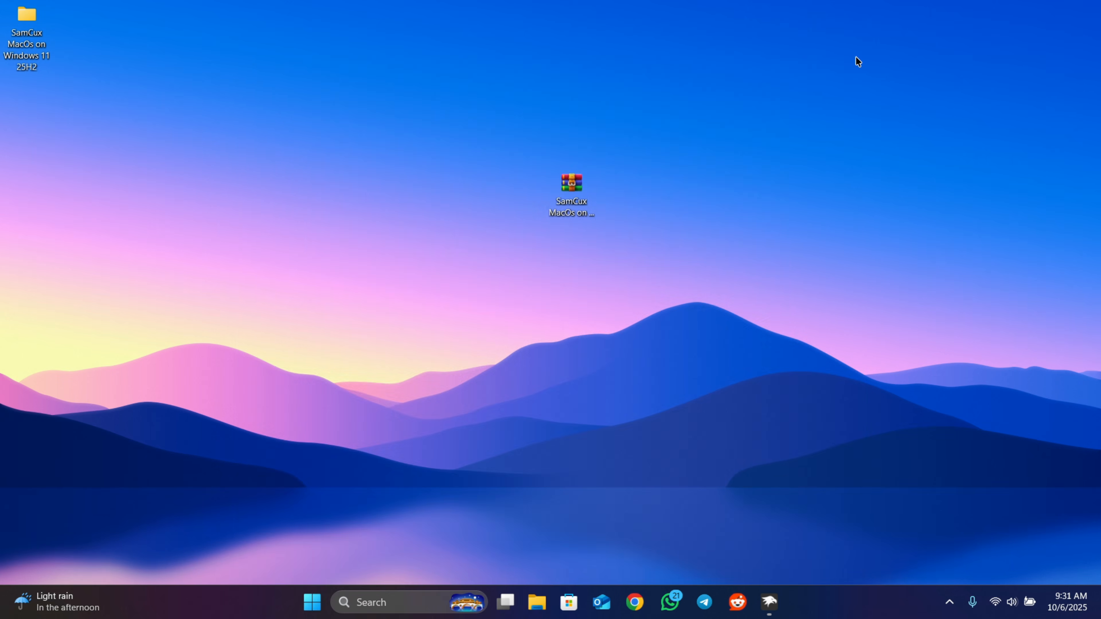
Switch to Windhawk and return from the Translucent Windows mod page to the installed mods overview
key(super)
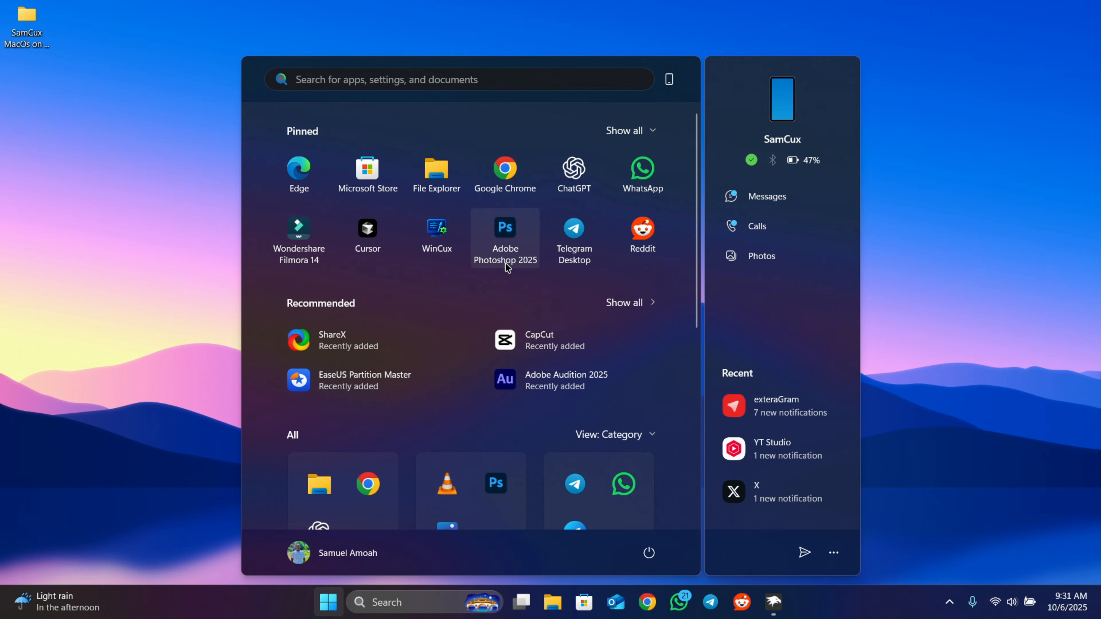
text(windhawk)
click(420, 203)
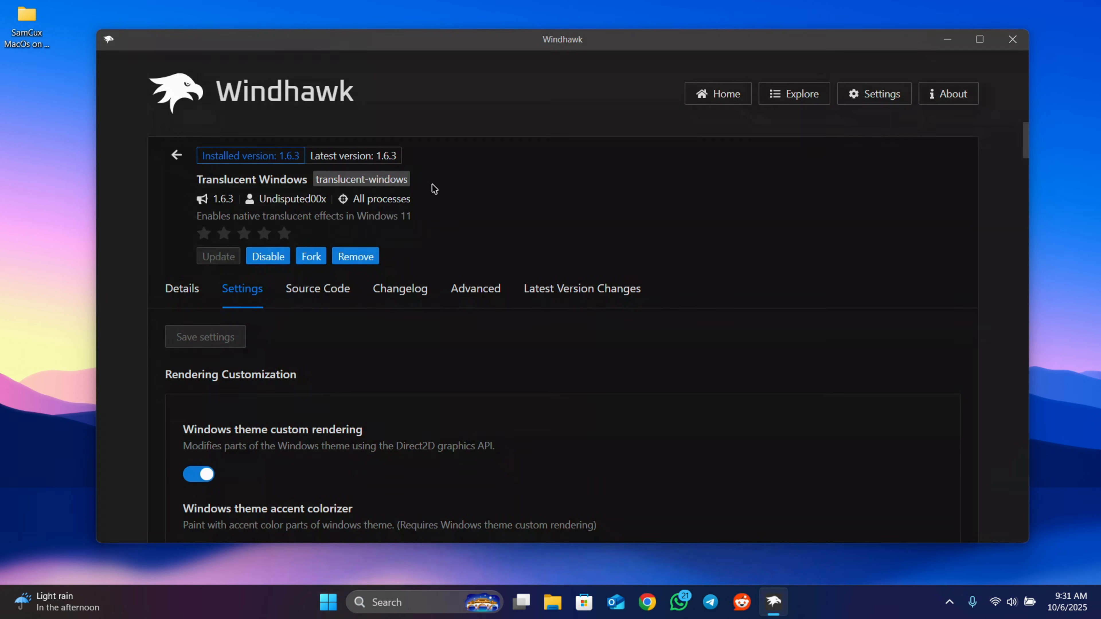
click(176, 157)
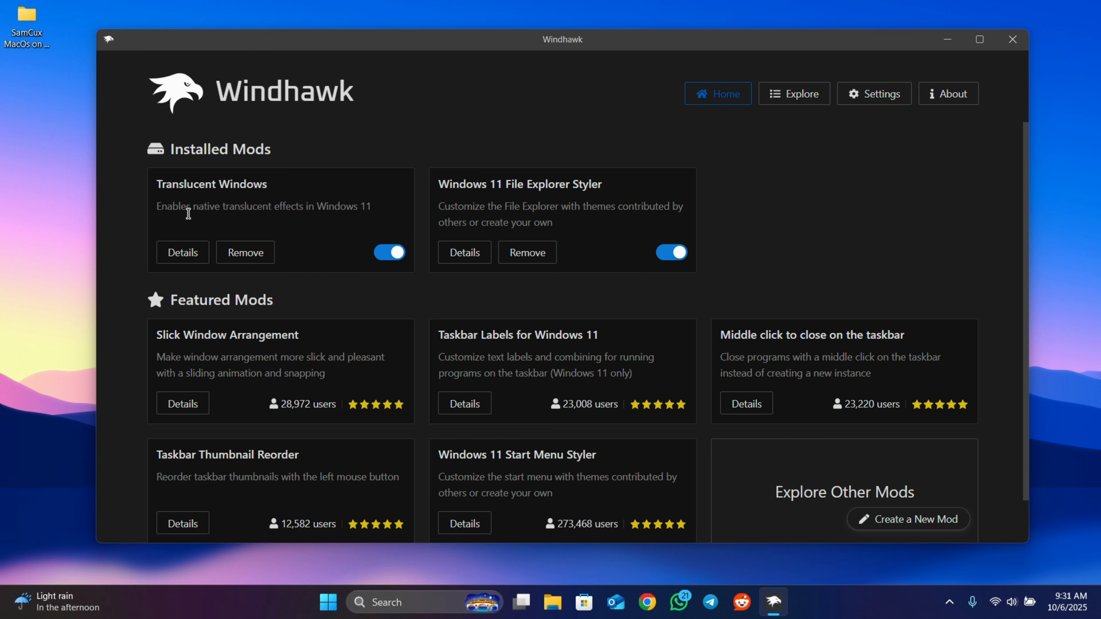
Remove the Windows 11 File Explorer Styler and Translucent Windows mods, confirming each removal, and close Windhawk
click(545, 255)
click(579, 324)
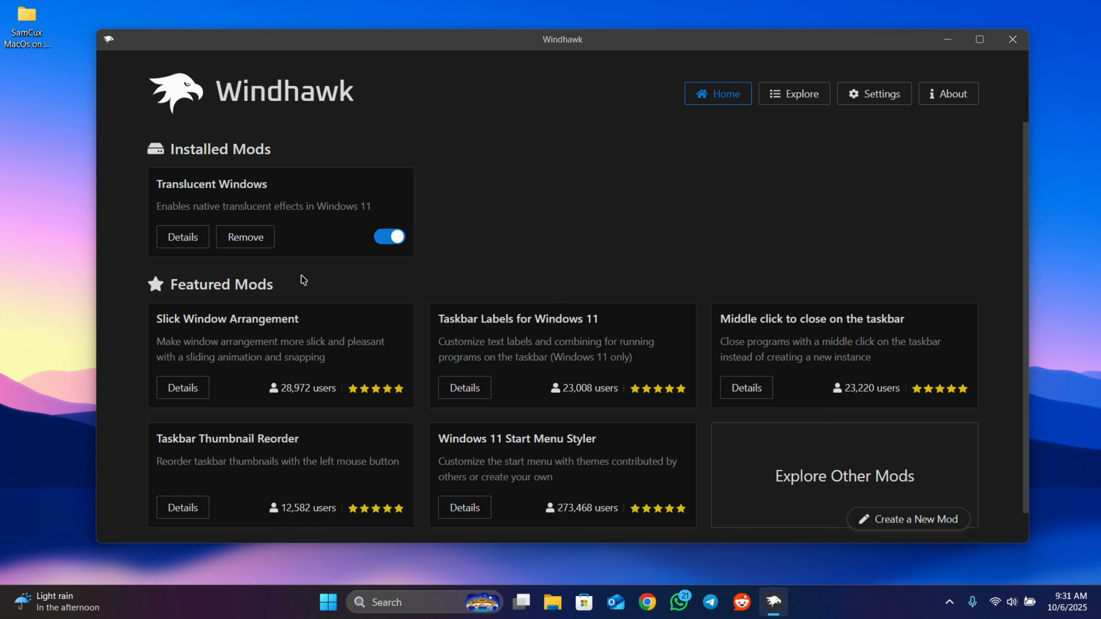
click(244, 240)
click(293, 308)
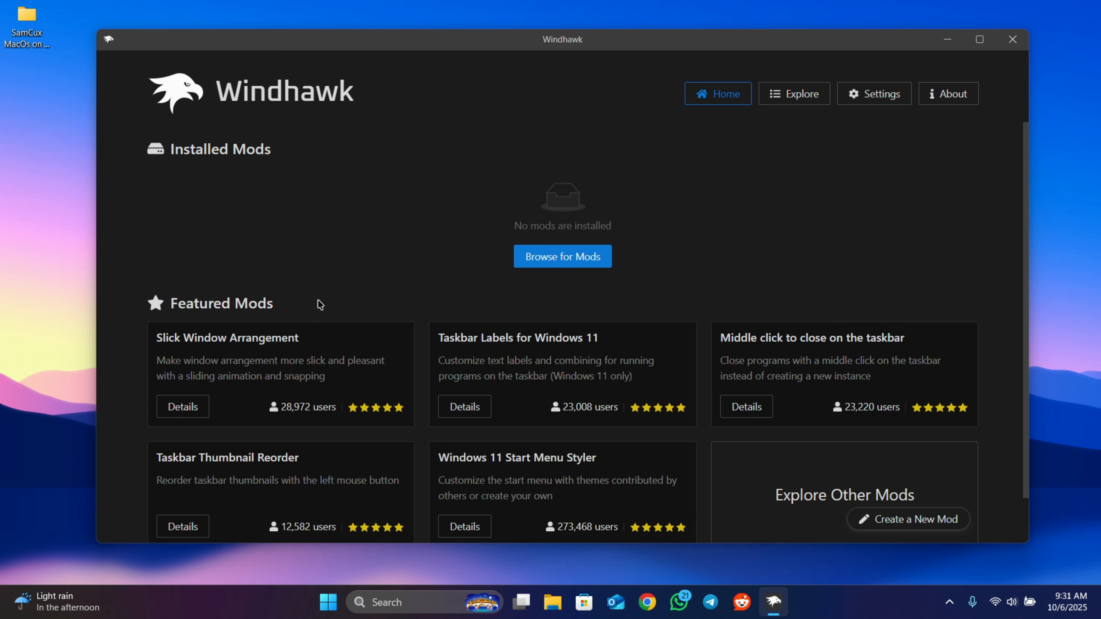
click(1013, 39)
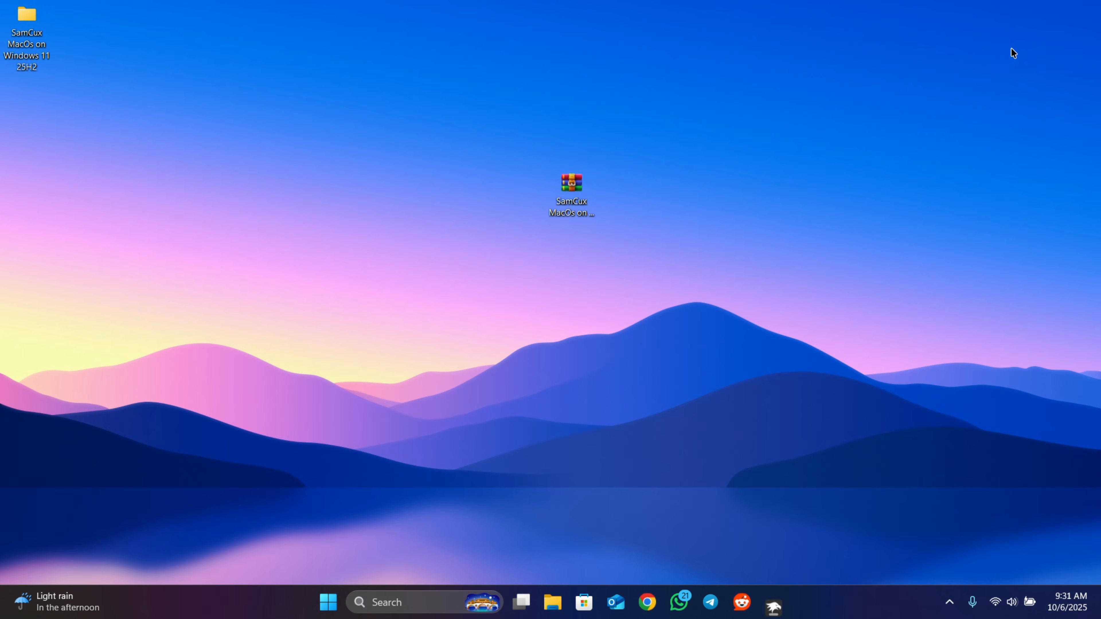